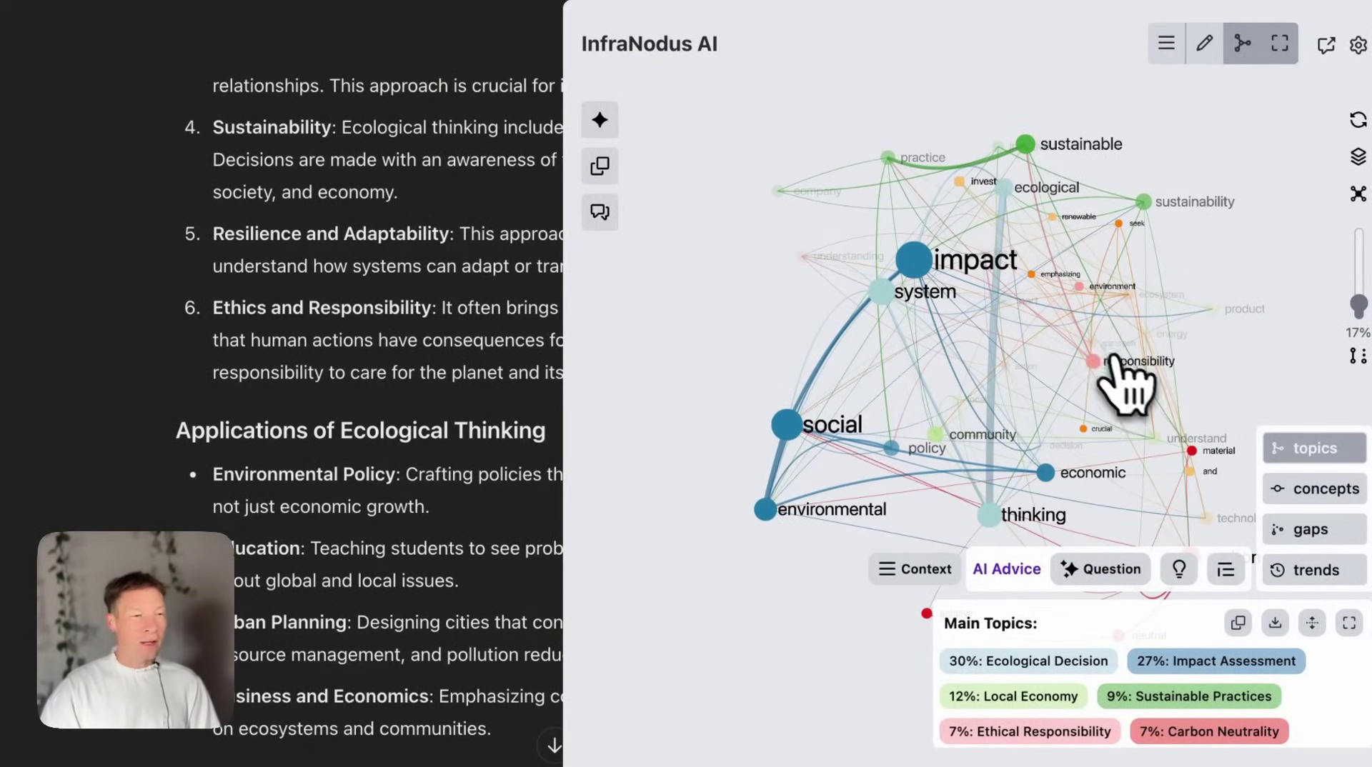
Step: Generate a Local Economy–Impact Assessment bridging question, then clear selections to restore the full graph
{"action": "left_click", "coordinate": [1296, 530]}
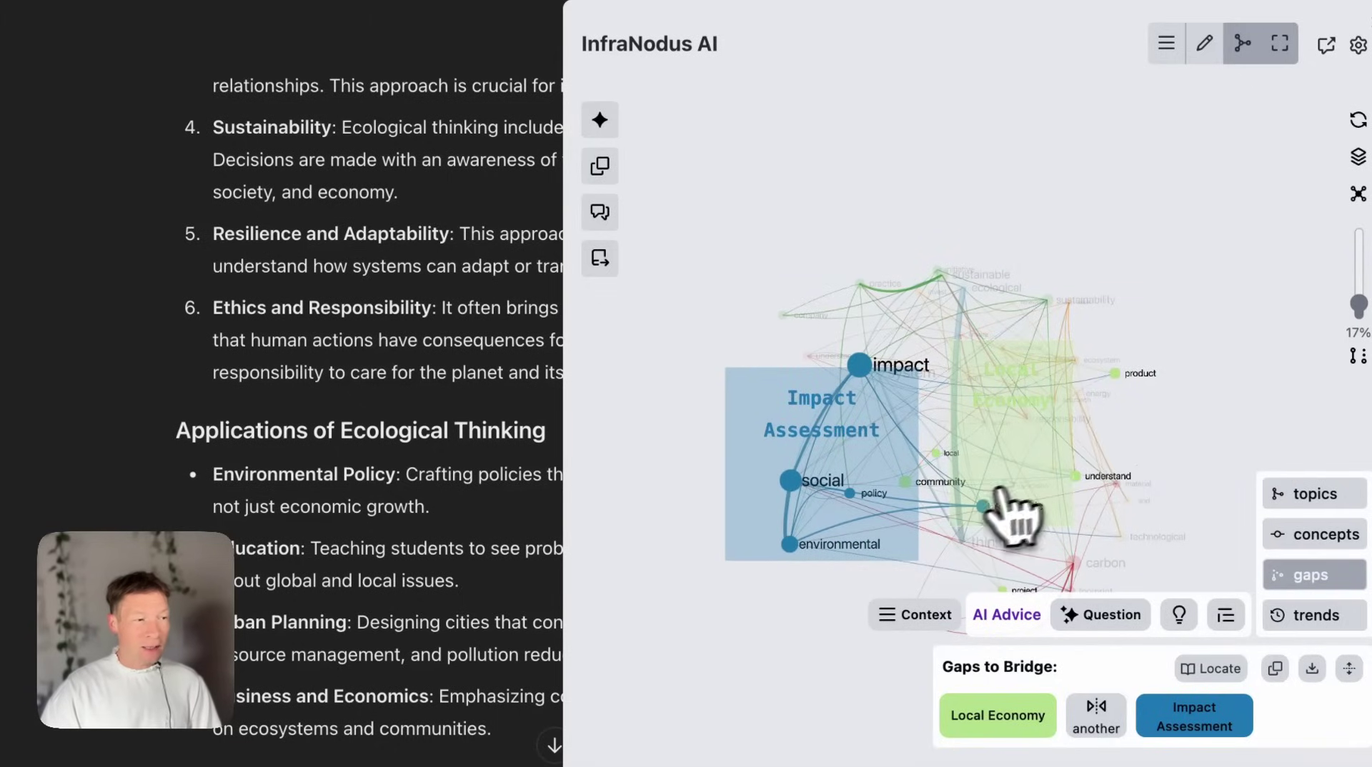
{"action": "left_click", "coordinate": [1082, 616]}
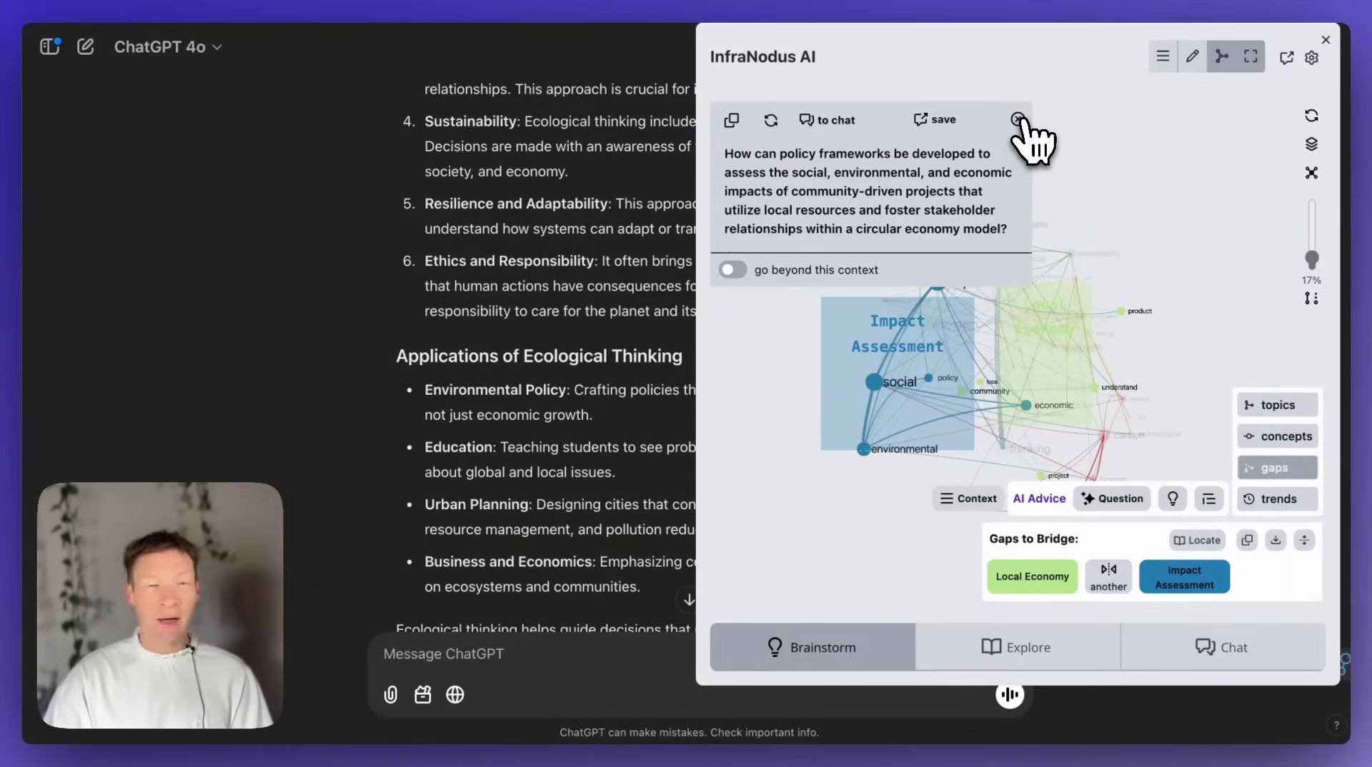
{"action": "left_click", "coordinate": [1018, 118]}
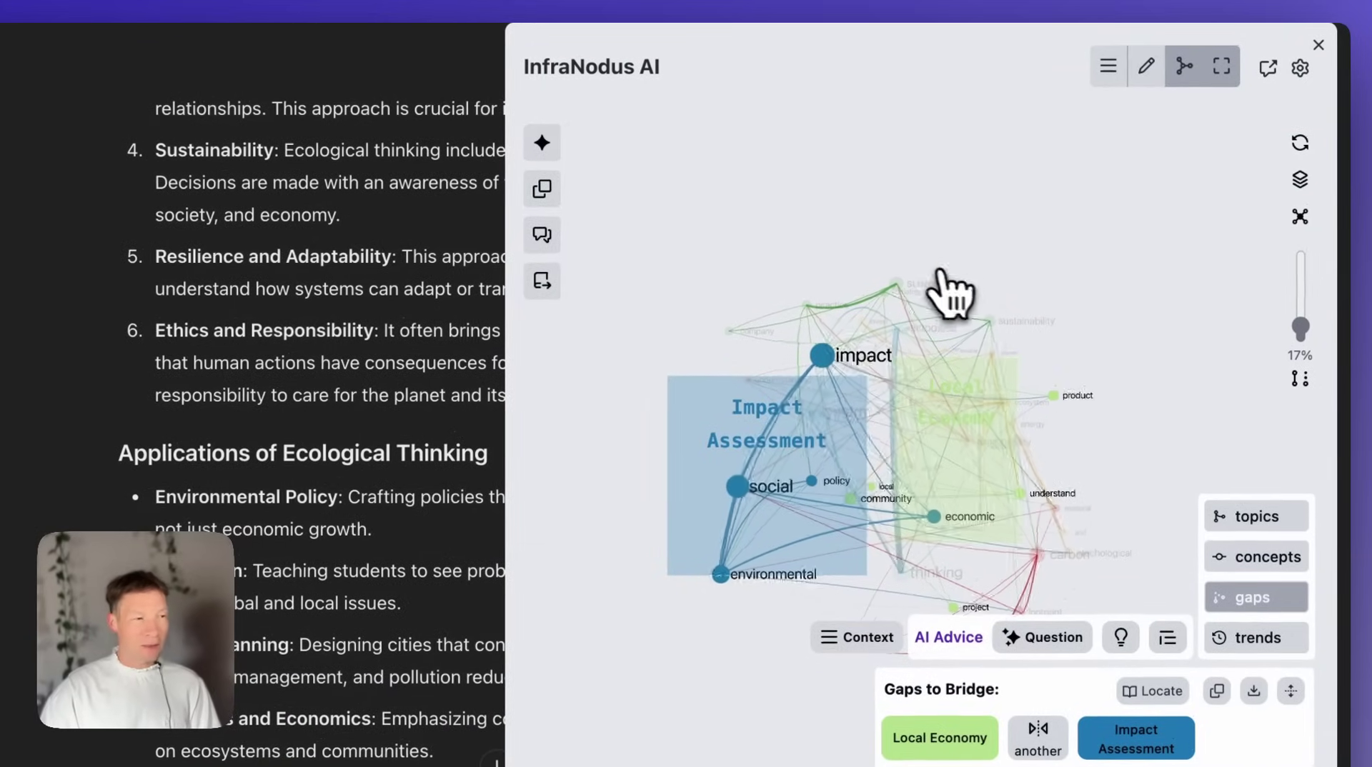
{"action": "left_click", "coordinate": [1300, 142]}
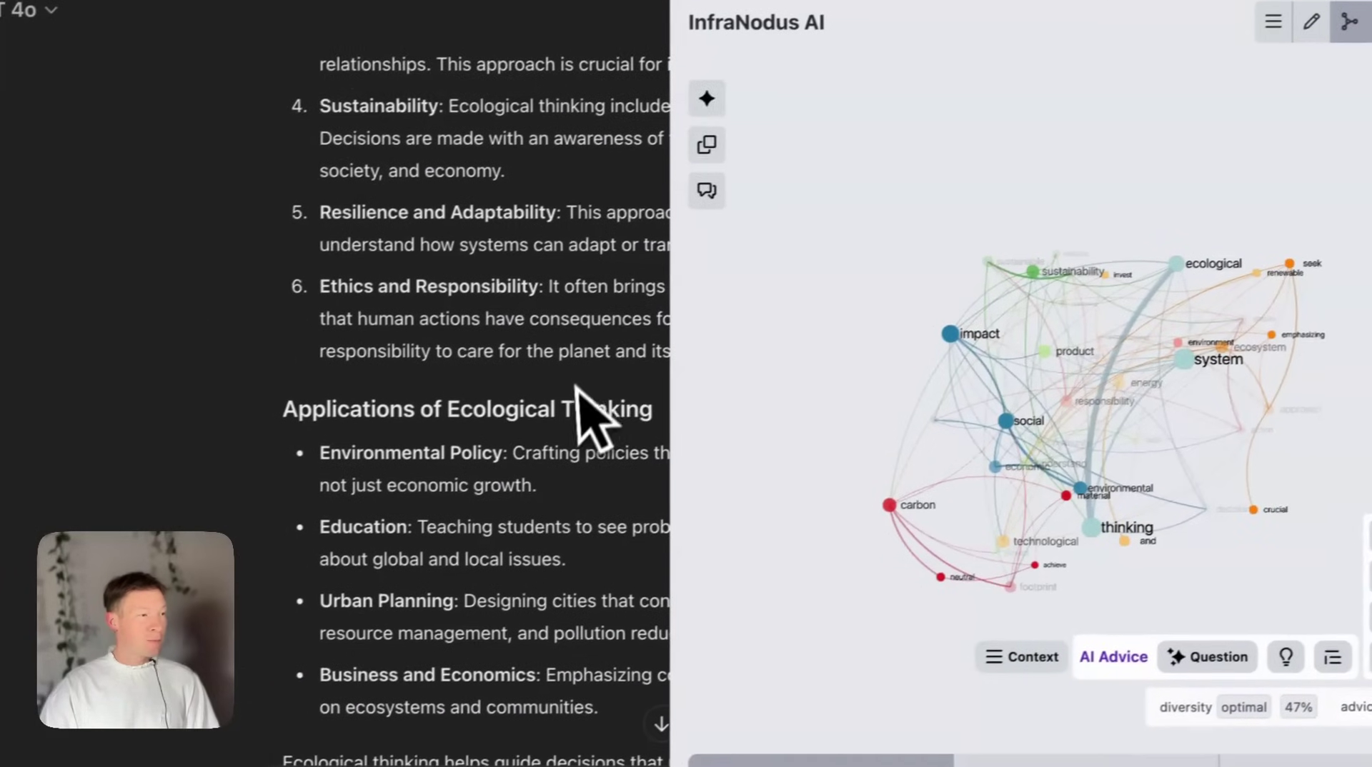
Step: Re-analyse the whole ChatGPT conversation into a topic graph with the InfraNodus extension
{"action": "scroll", "coordinate": [636, 414], "scroll_direction": "down", "scroll_amount": 2}
{"action": "scroll", "coordinate": [621, 400], "scroll_direction": "up", "scroll_amount": 10}
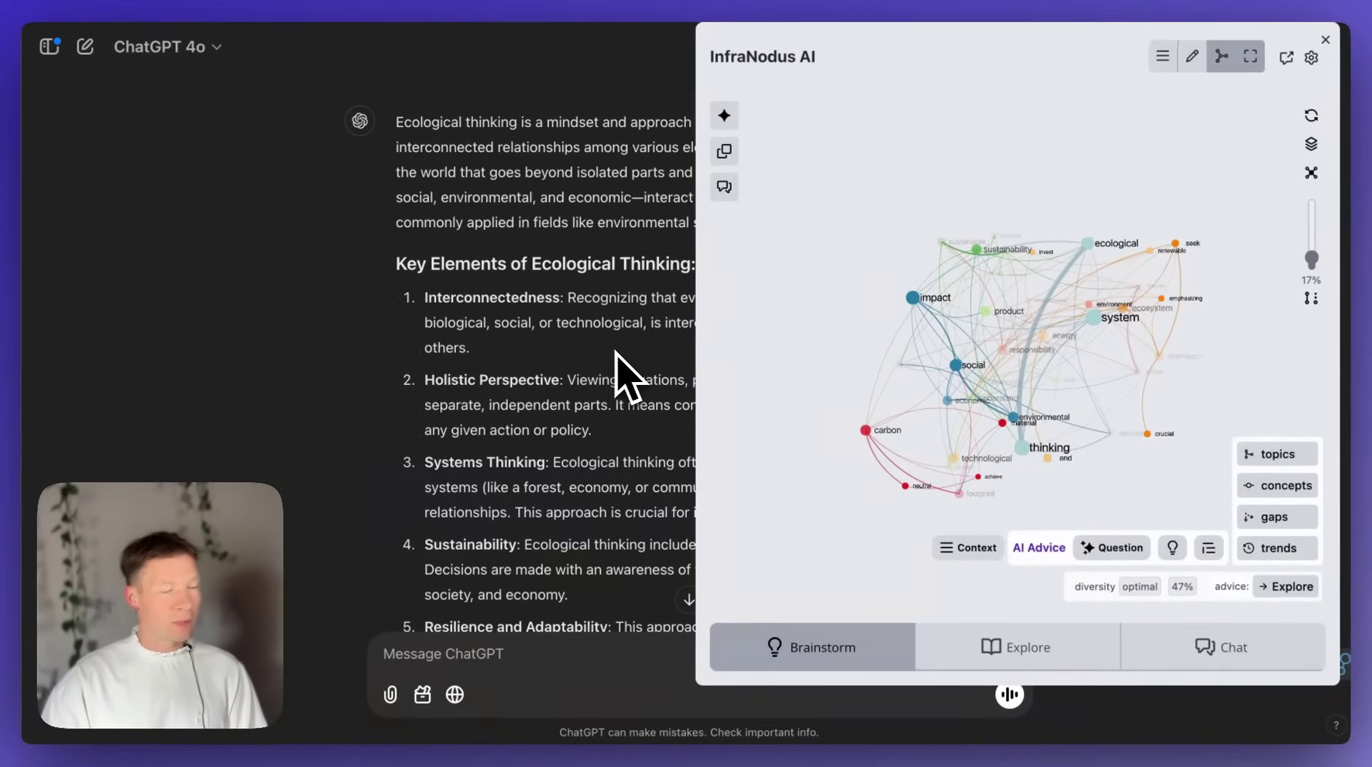
{"action": "scroll", "coordinate": [628, 377], "scroll_direction": "up", "scroll_amount": 2}
{"action": "scroll", "coordinate": [628, 377], "scroll_direction": "down", "scroll_amount": 20}
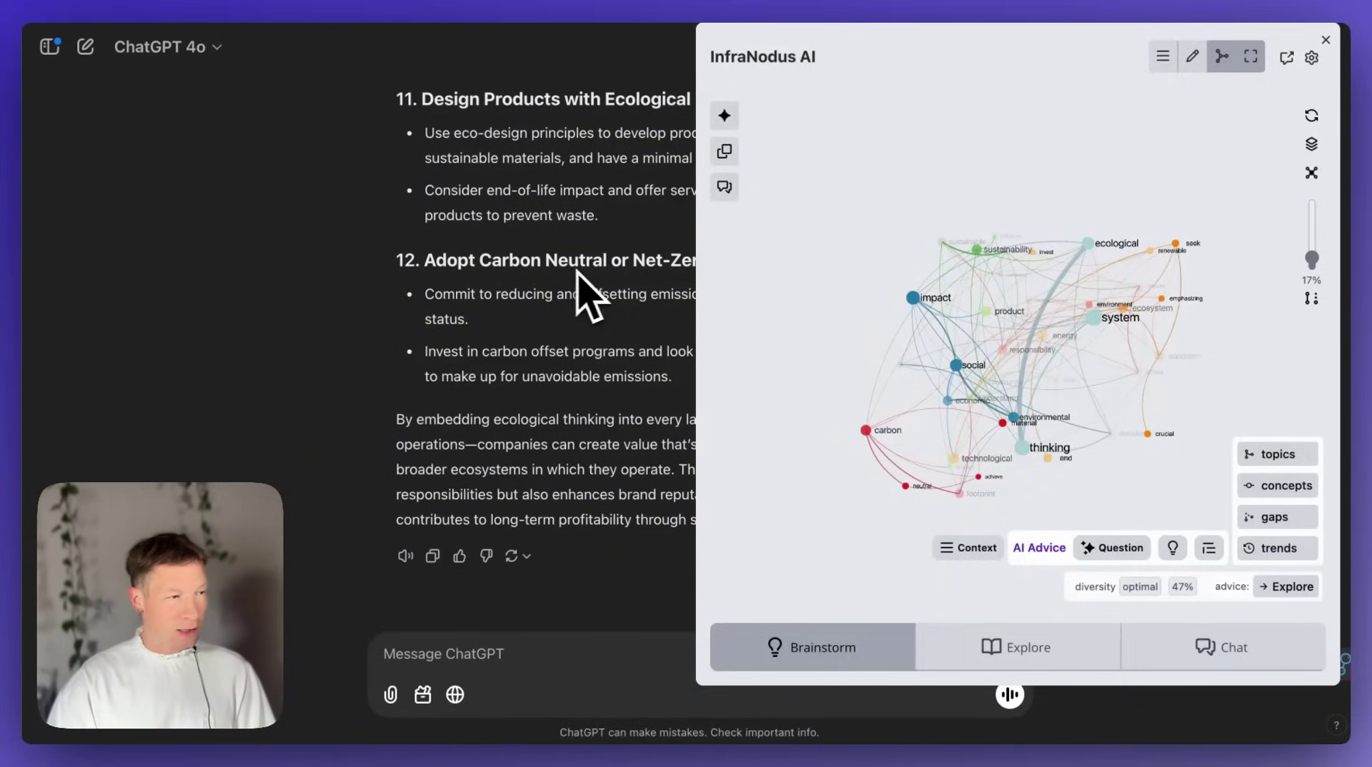
{"action": "left_click", "coordinate": [1315, 66]}
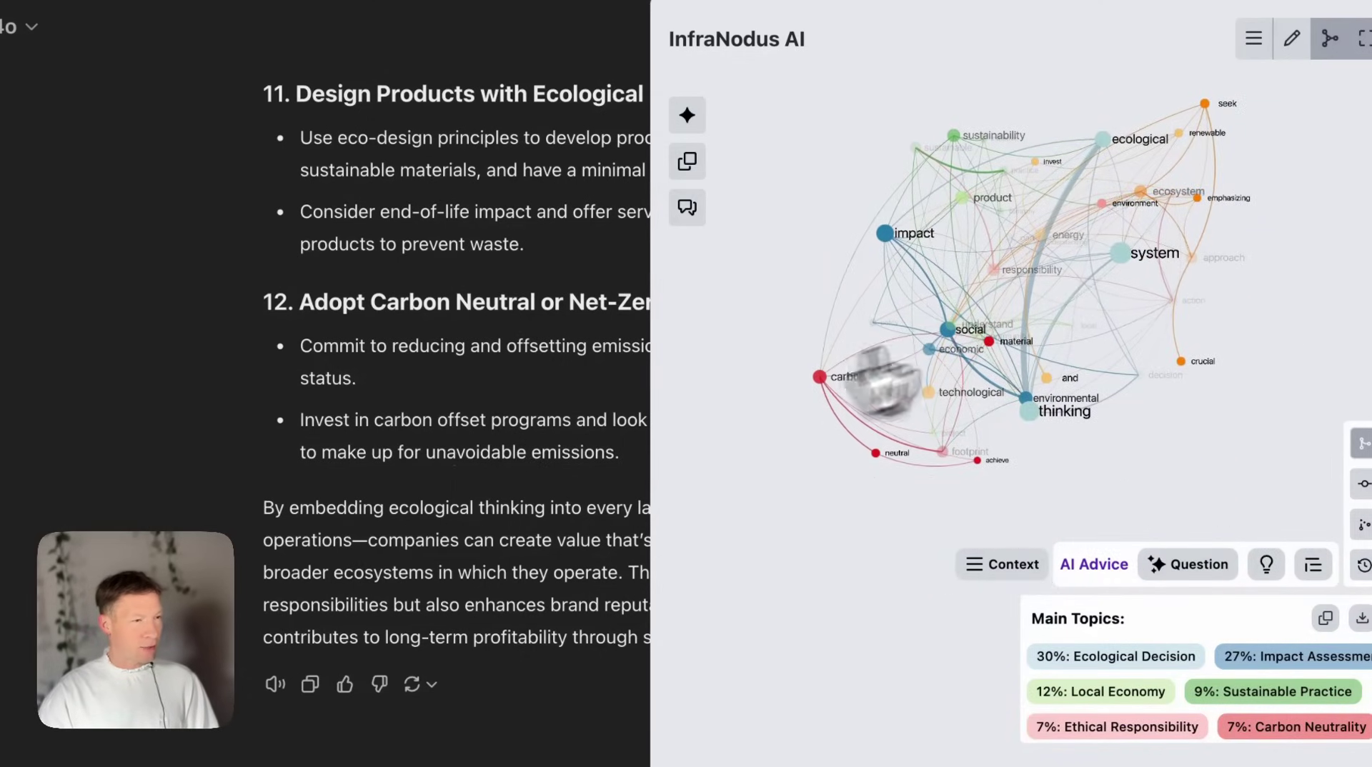
Step: Select the thinking and ecological nodes to trace the connection between them
{"action": "scroll", "coordinate": [571, 433], "scroll_direction": "up", "scroll_amount": 1}
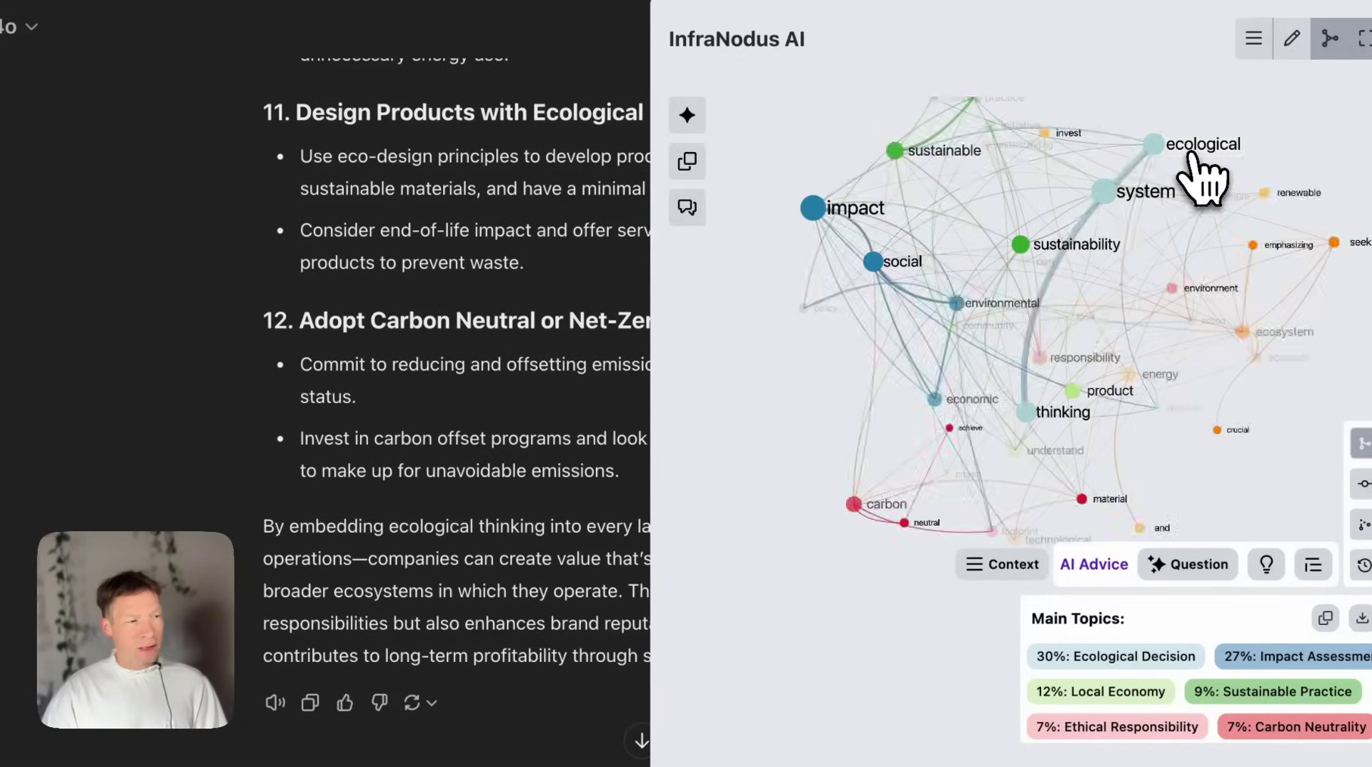
{"action": "left_click", "coordinate": [1057, 408]}
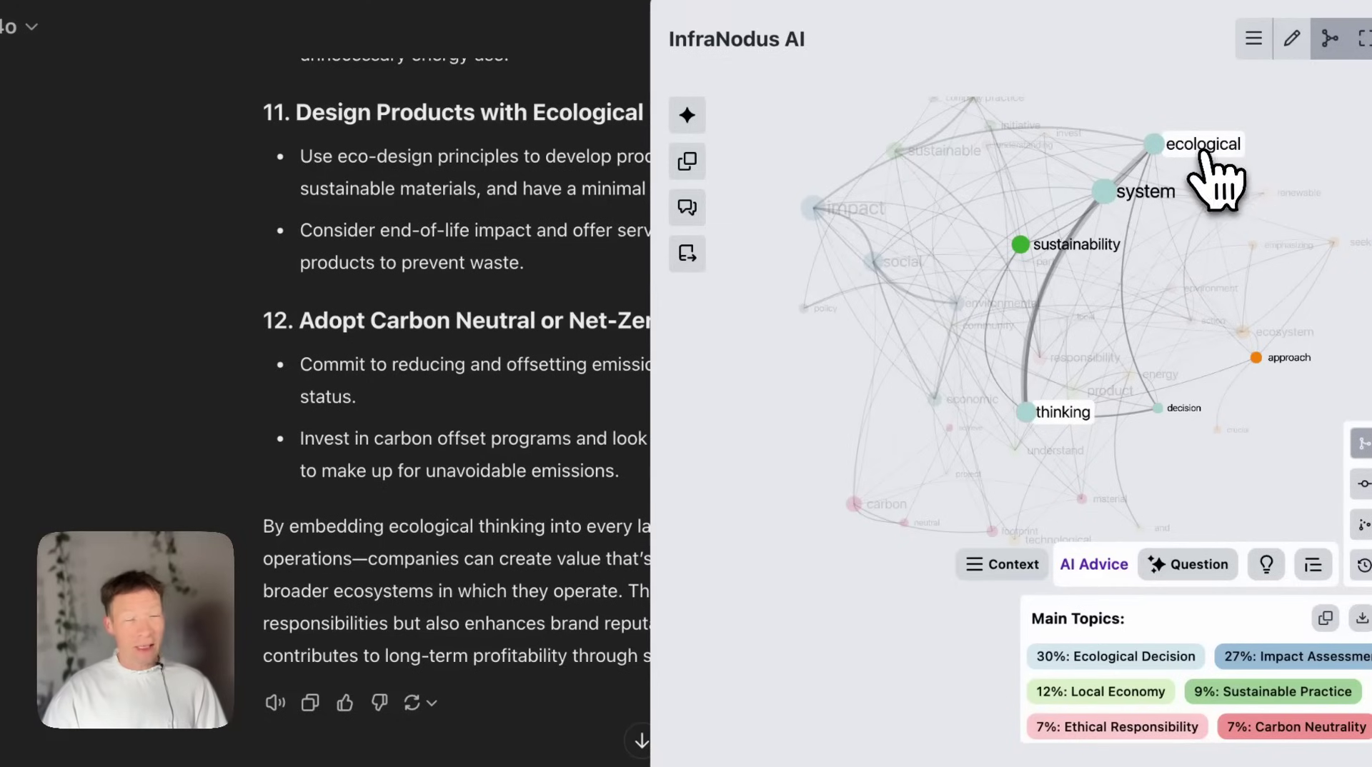
{"action": "left_click", "coordinate": [1201, 154]}
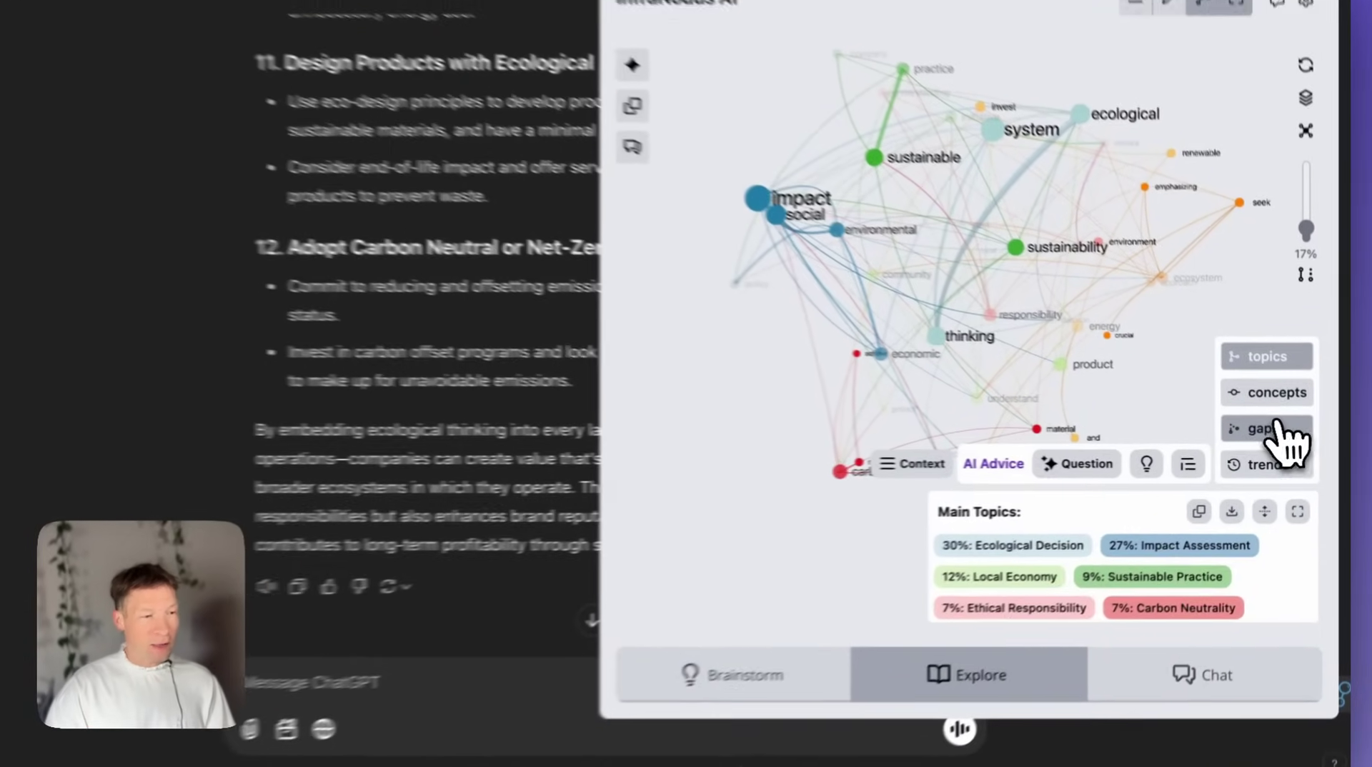
Step: Cycle the gaps to Impact Assessment–Carbon Neutrality and generate a question bridging them
{"action": "left_click", "coordinate": [1277, 432]}
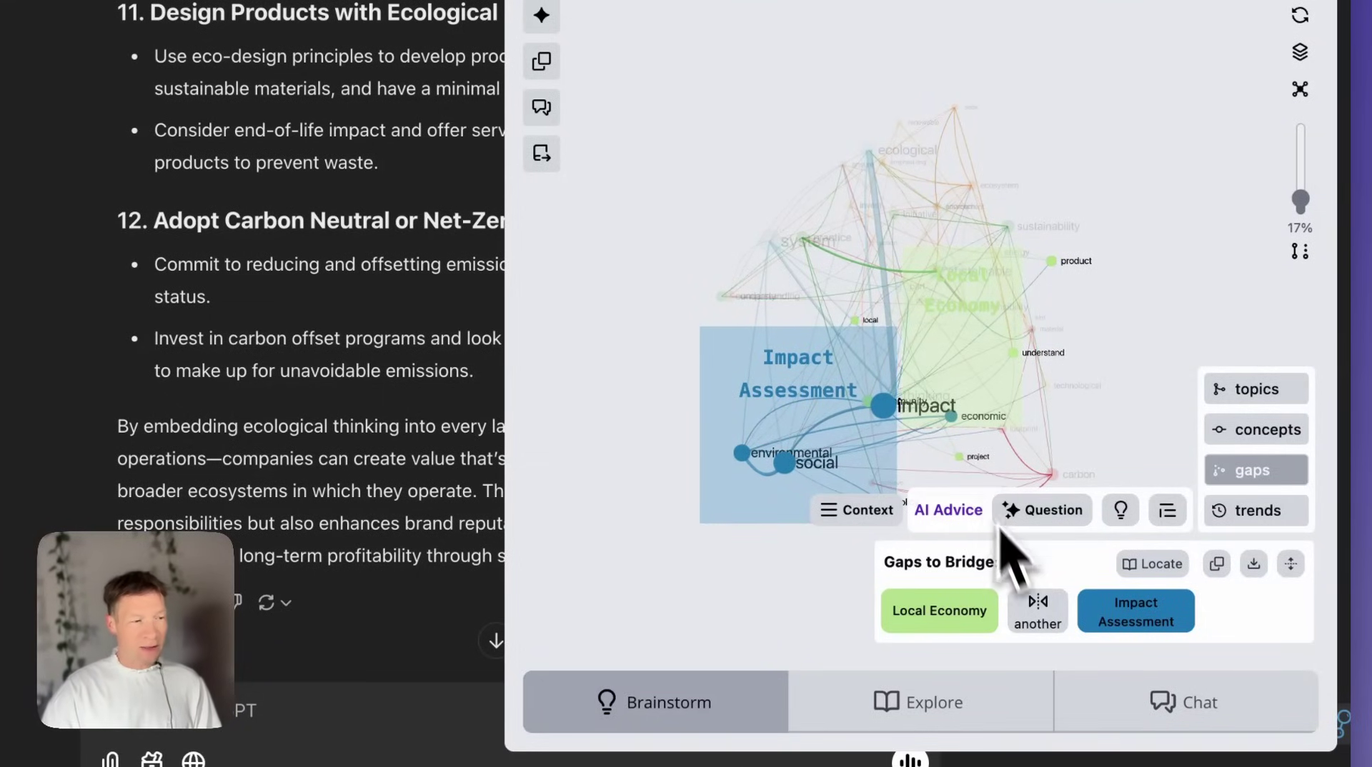
{"action": "left_click", "coordinate": [1038, 613]}
{"action": "left_click", "coordinate": [1033, 623]}
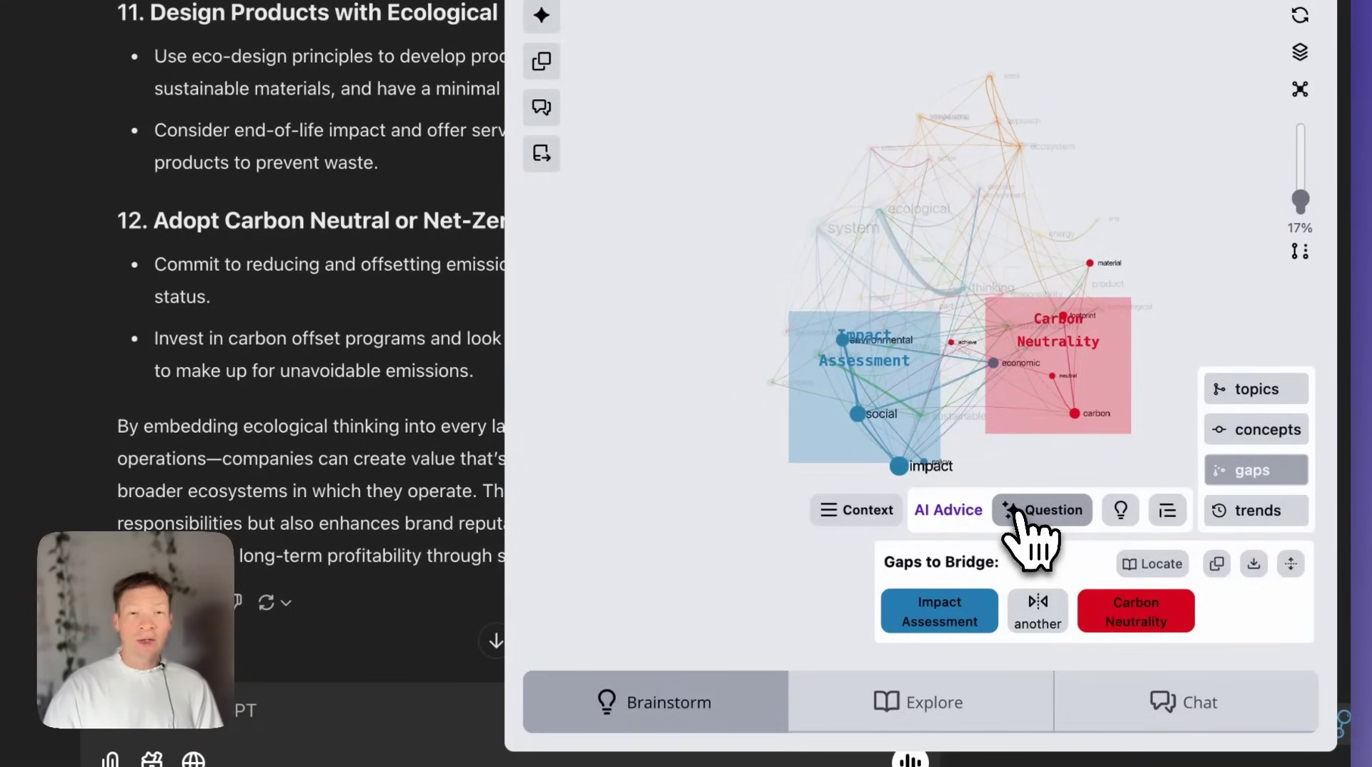
{"action": "left_click", "coordinate": [1029, 540]}
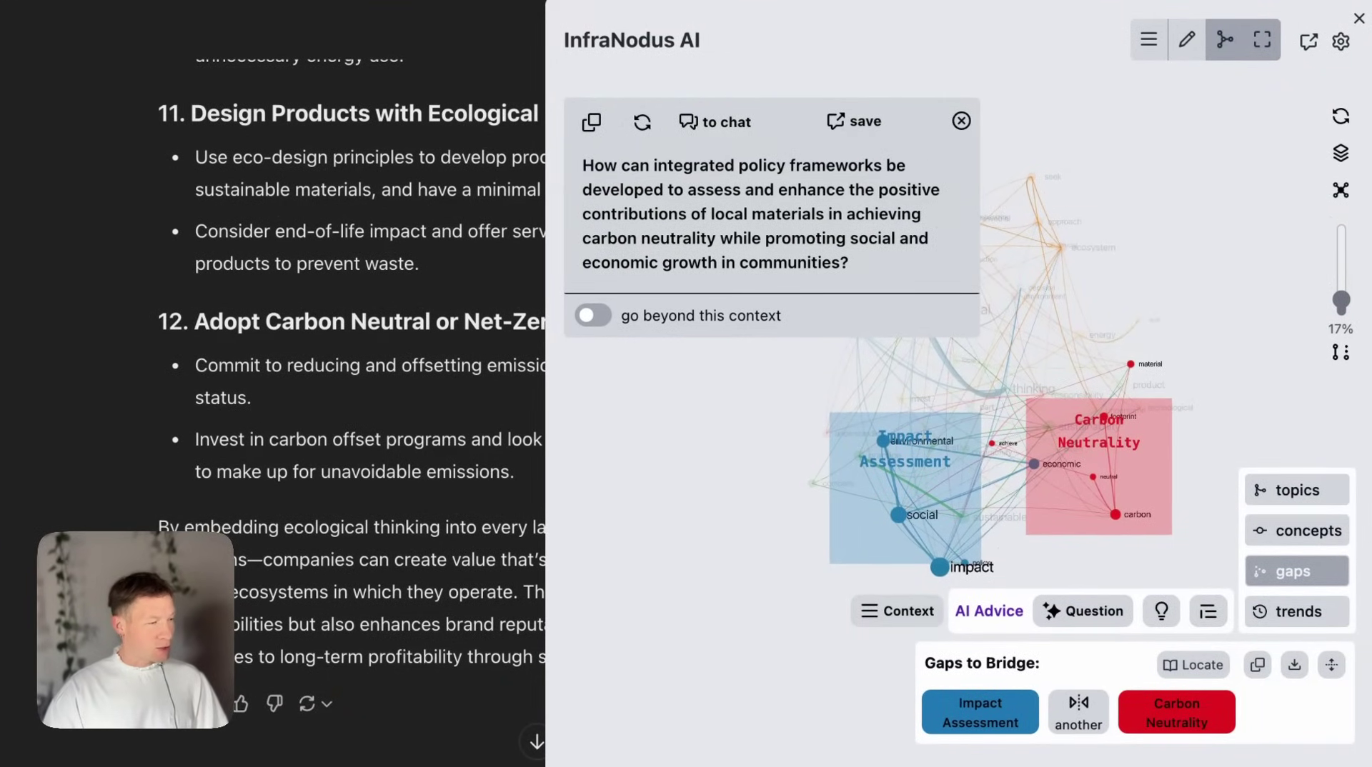
Step: Send the integrated policy frameworks question to ChatGPT, then close the card and reset graph selections
{"action": "left_click", "coordinate": [1263, 41]}
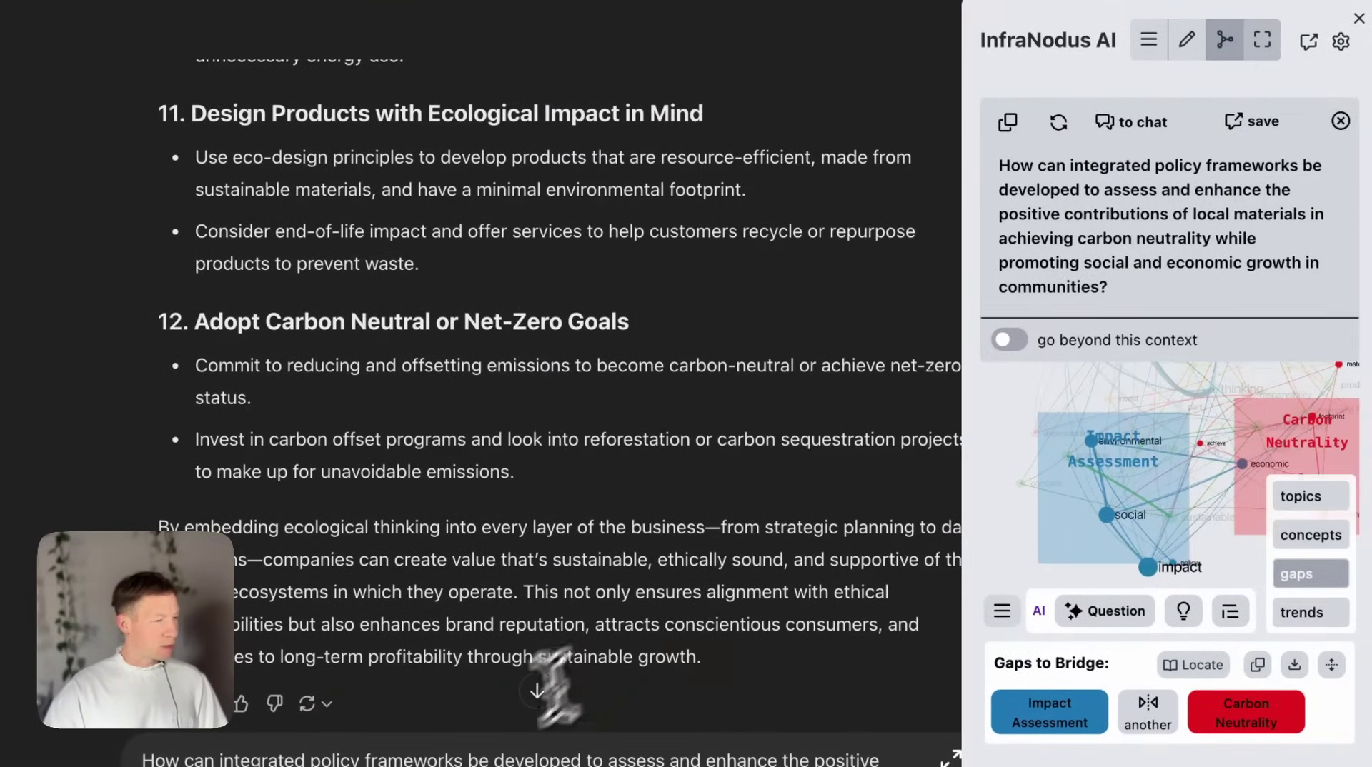
{"action": "key", "text": "Return"}
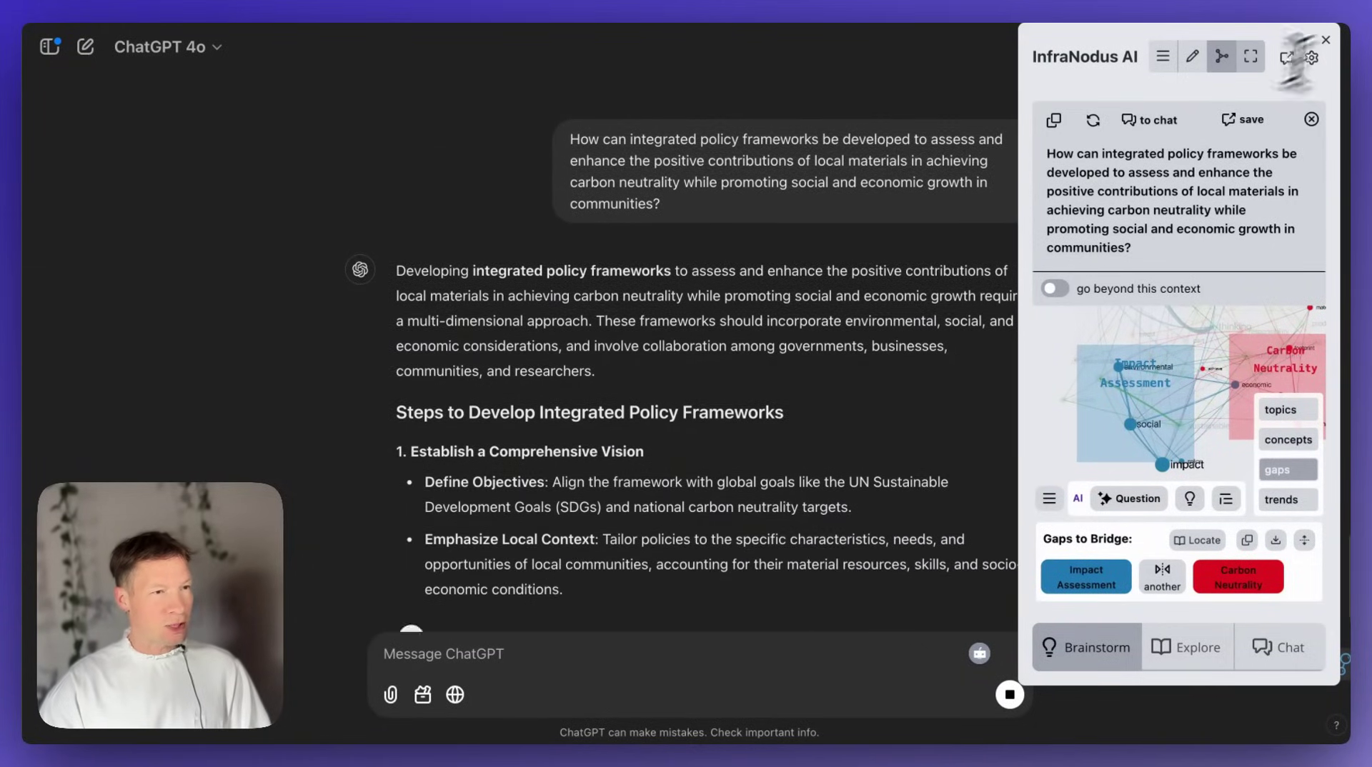
{"action": "left_click", "coordinate": [1311, 119]}
{"action": "left_click", "coordinate": [1311, 117]}
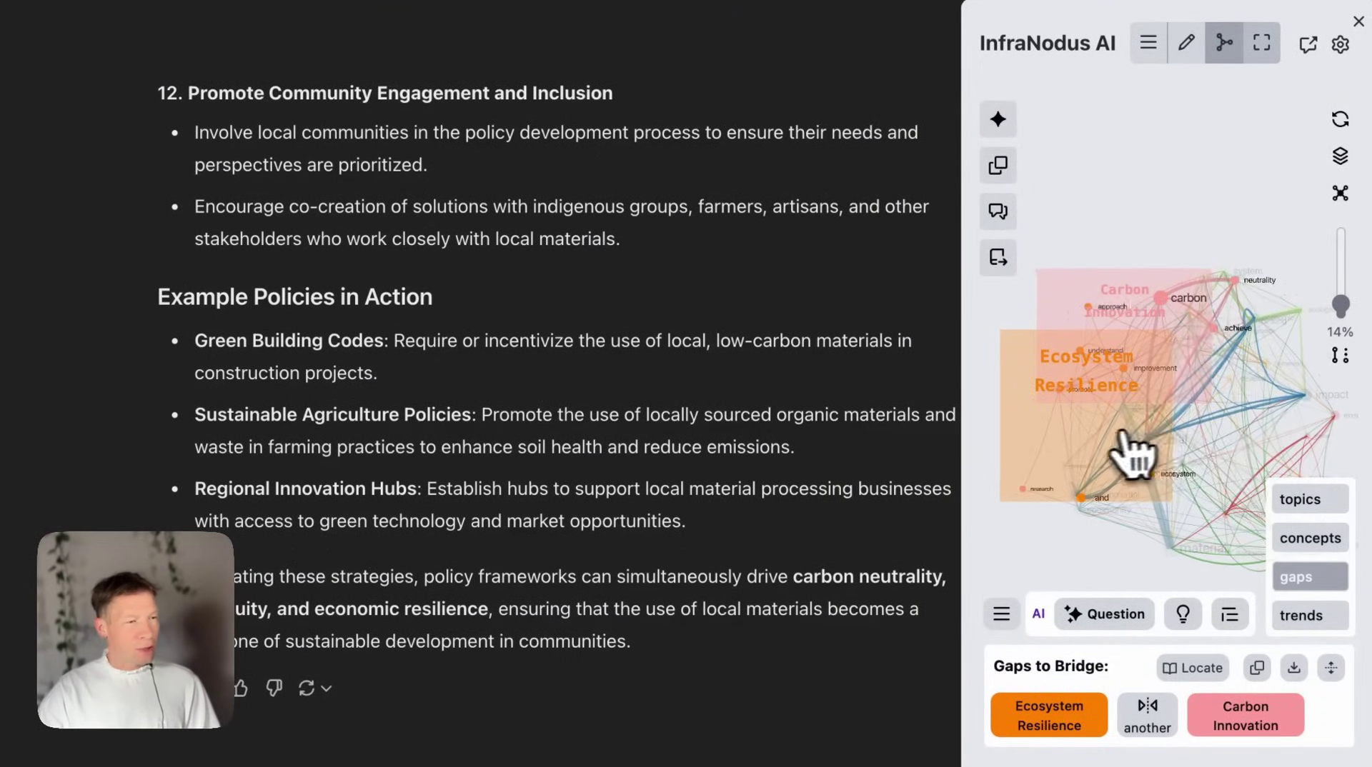
Step: Generate a Sustainable Practices–Carbon Innovation bridging question and paste it into ChatGPT to send
{"action": "left_click", "coordinate": [1147, 715]}
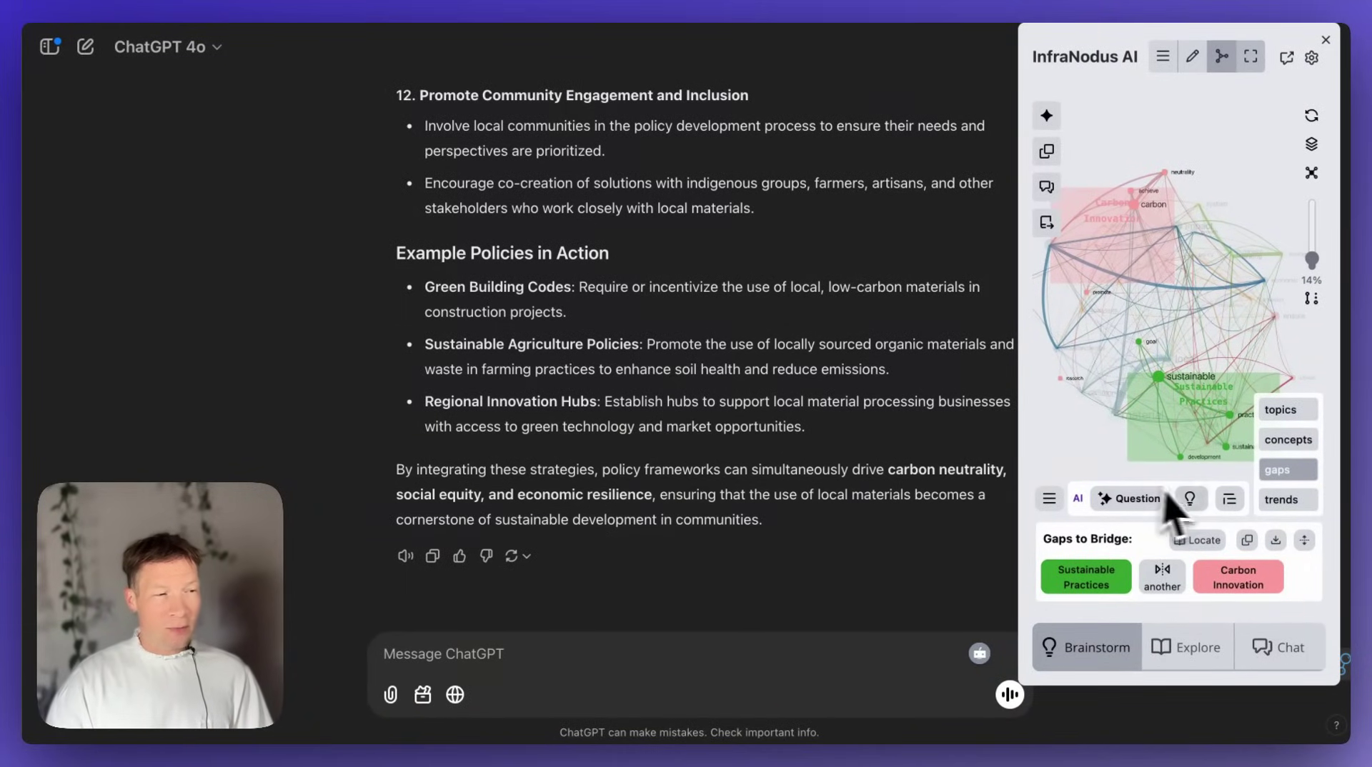
{"action": "left_click", "coordinate": [1129, 499]}
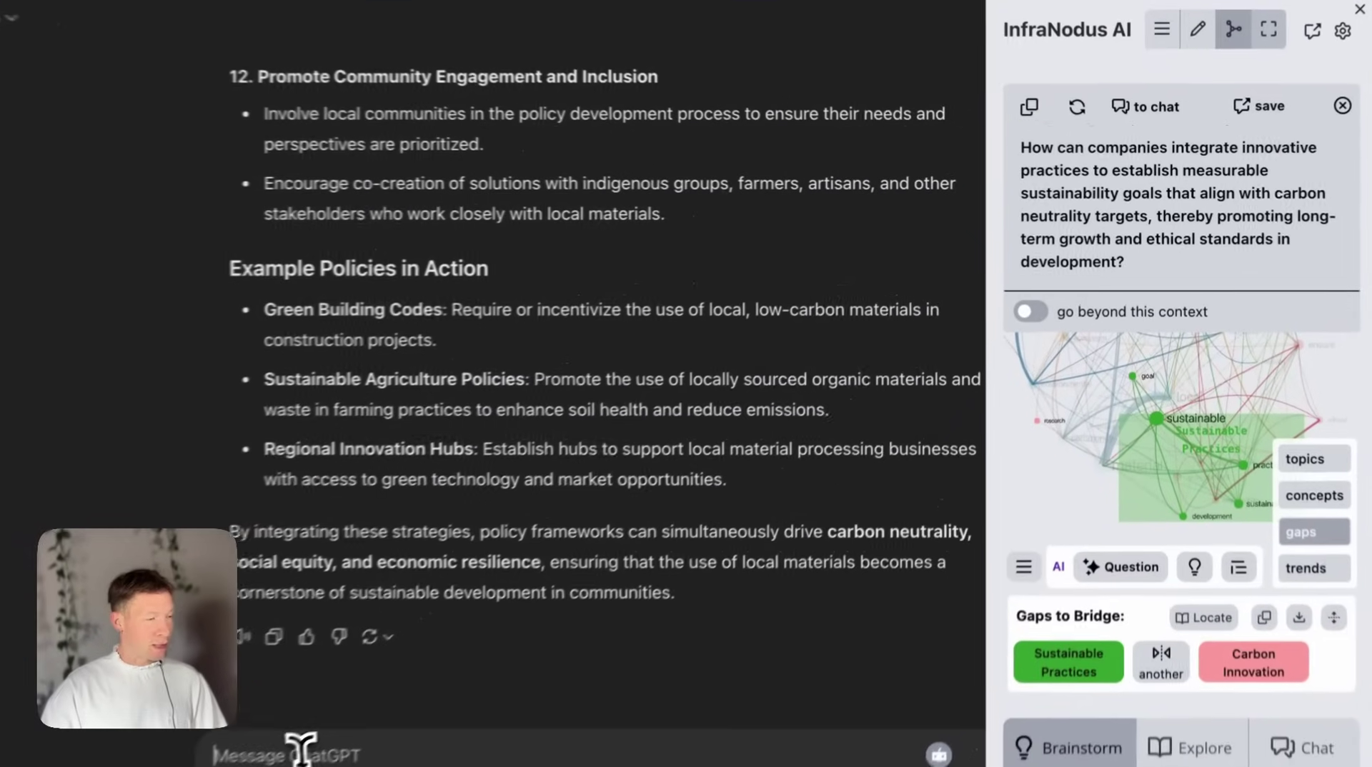
{"action": "left_click", "coordinate": [429, 654]}
{"action": "type", "text": "How can companies integrate innovative practices to establish measurable sustainability goals that align with carbon neutrality targets, thereby promoting long-term growth and ethical standards in development?"}
{"action": "key", "text": "Return"}
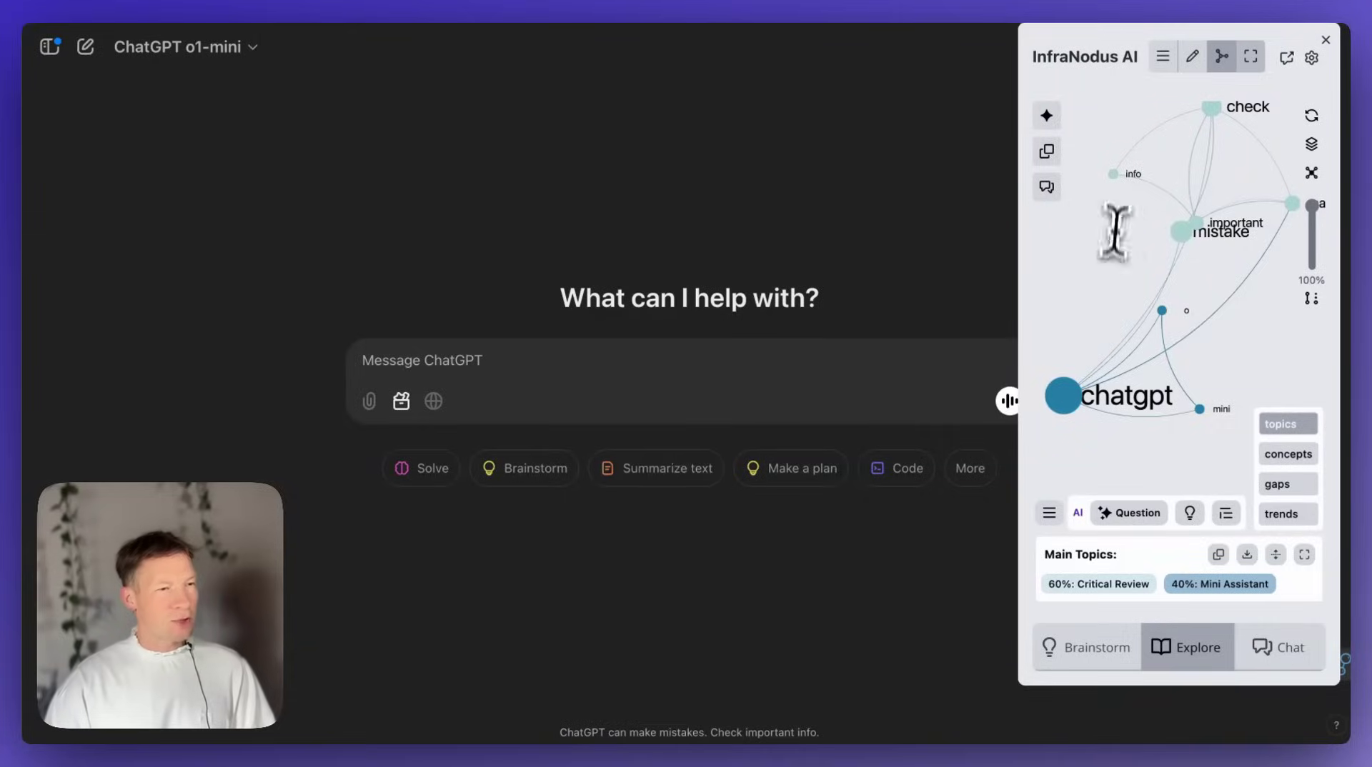
Step: Send the o1-mini chat a prompt about developing a new app for ChatGPT prompt engineering
{"action": "left_click", "coordinate": [1326, 41]}
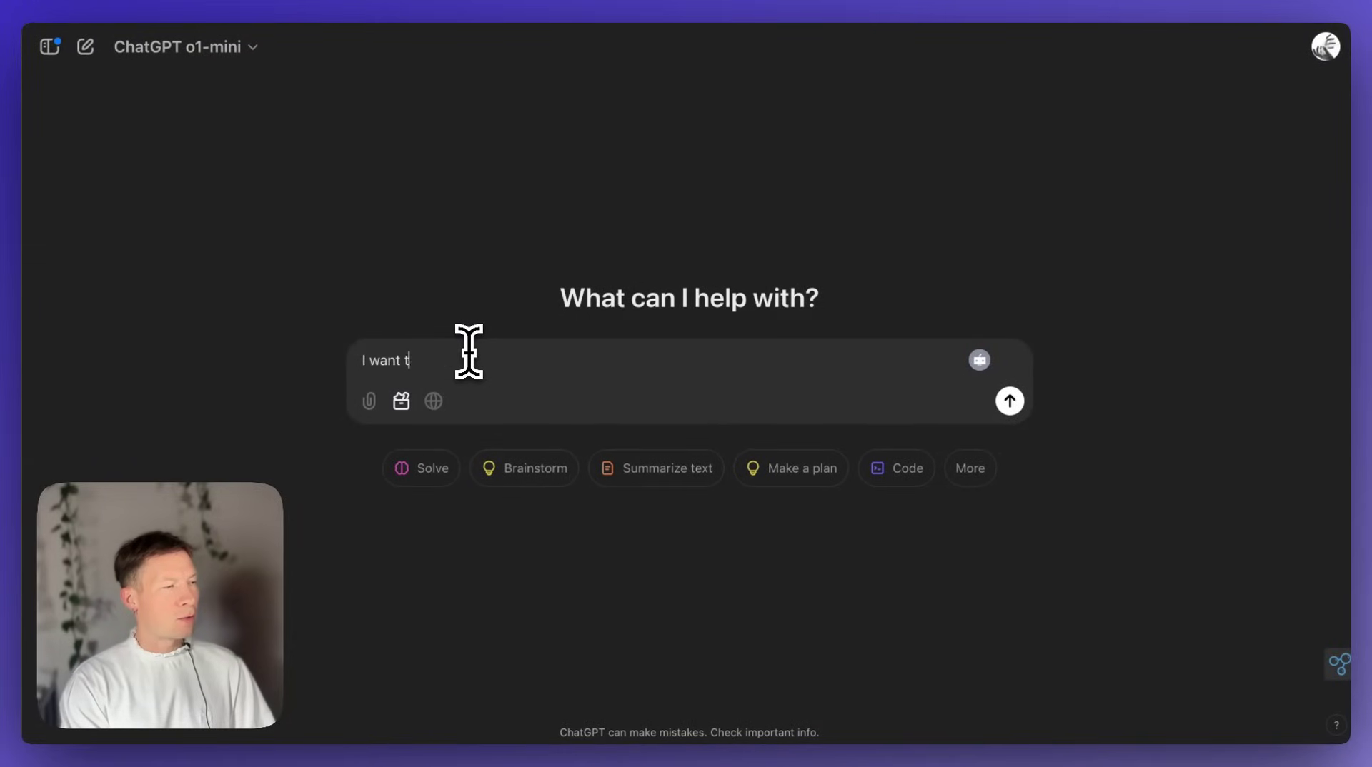
{"action": "type", "text": "ew app for ChatGPT prompt engineering"}
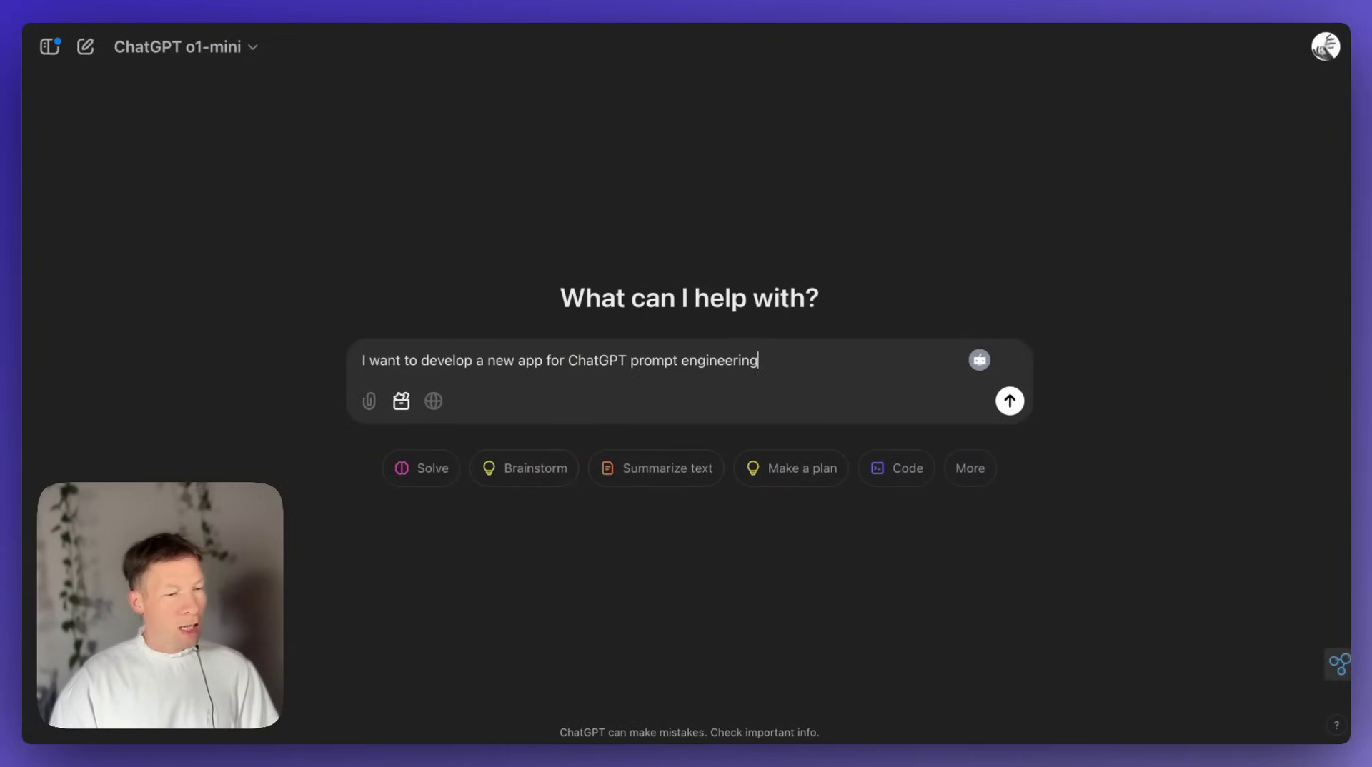
{"action": "left_click", "coordinate": [1338, 663]}
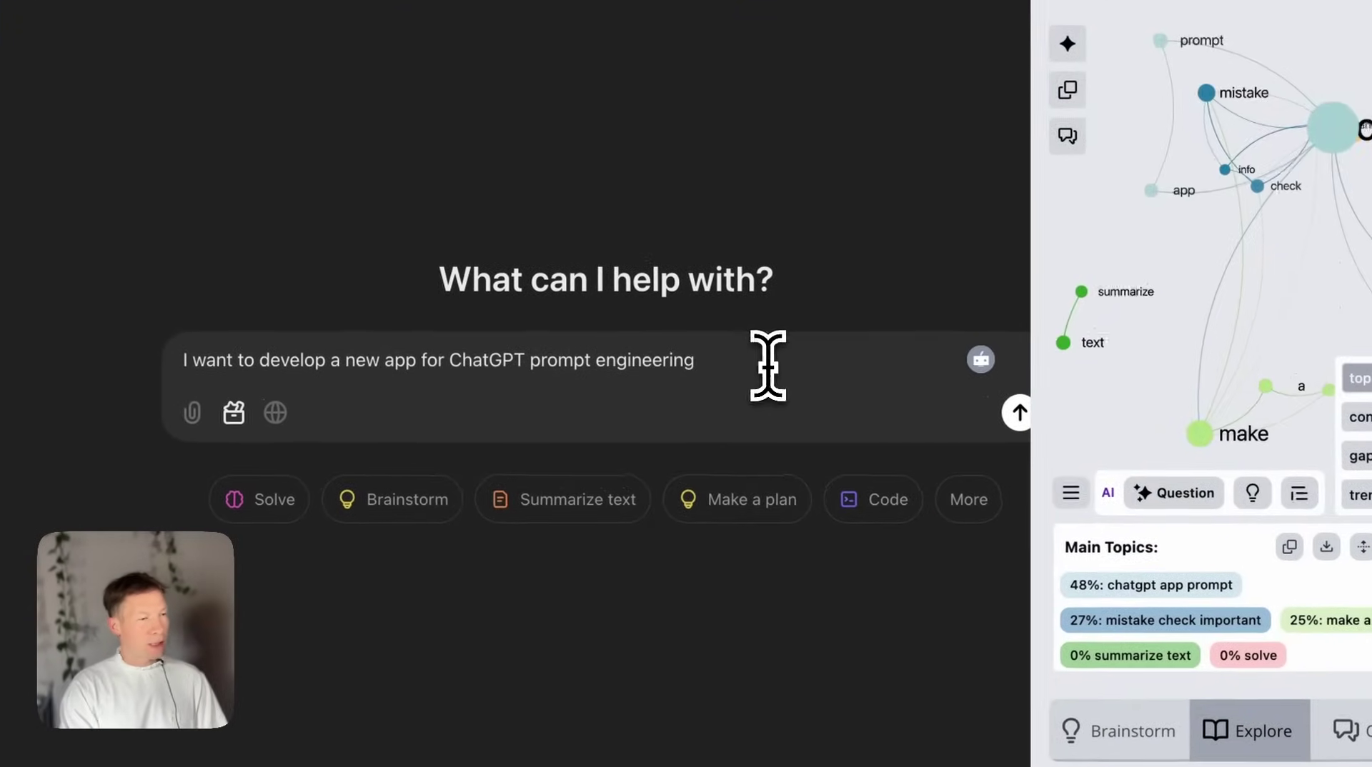
{"action": "key", "text": "Return"}
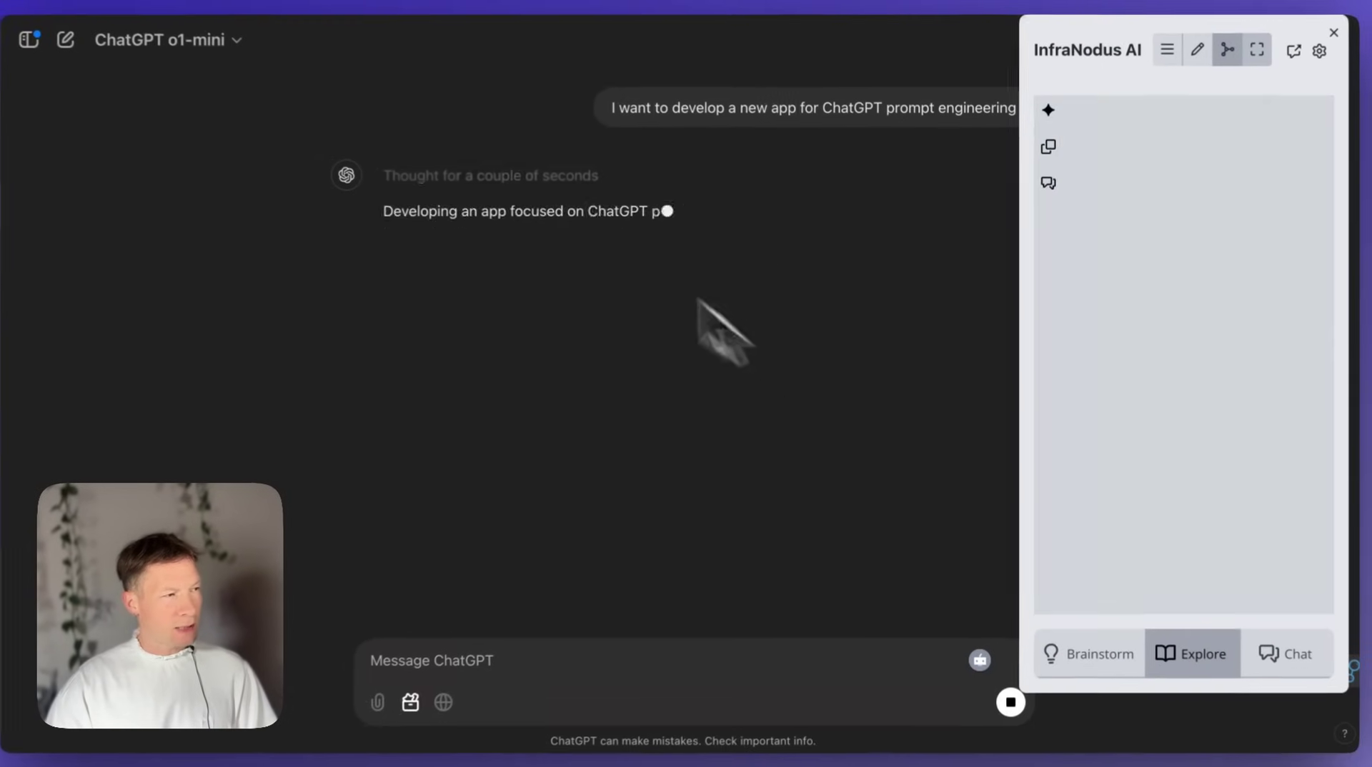
Step: Scroll through the streaming app-development answer down to its final section 15
{"action": "scroll", "coordinate": [657, 436], "scroll_direction": "down", "scroll_amount": 4}
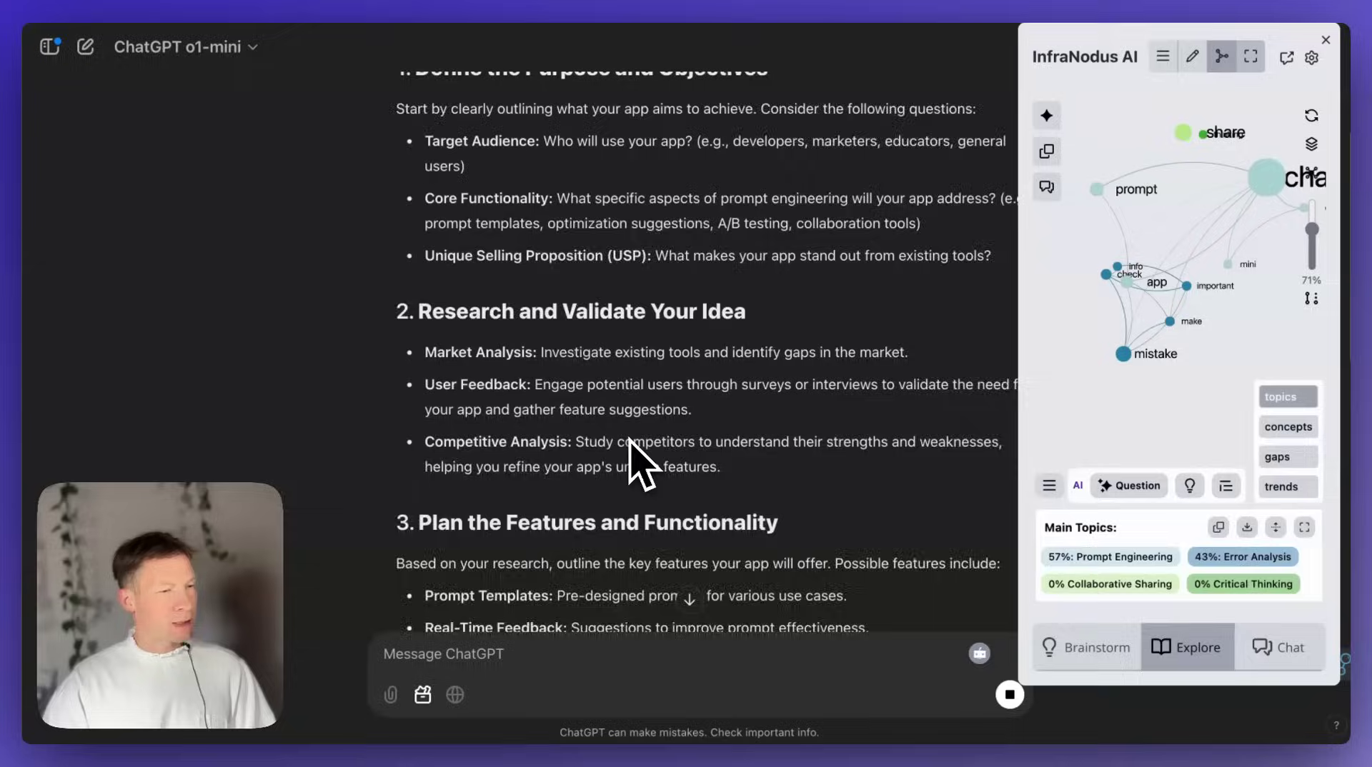
{"action": "scroll", "coordinate": [640, 461], "scroll_direction": "down", "scroll_amount": 20}
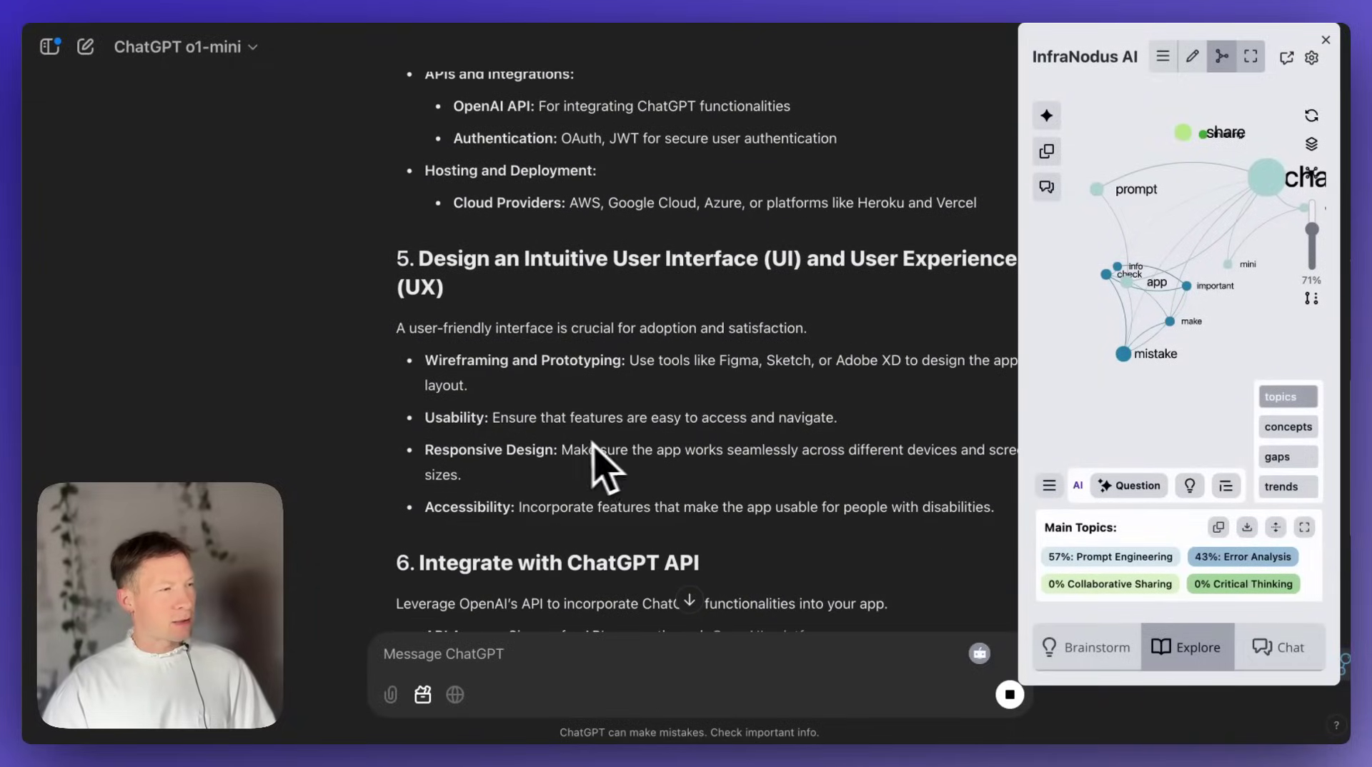
{"action": "scroll", "coordinate": [577, 445], "scroll_direction": "down", "scroll_amount": 20}
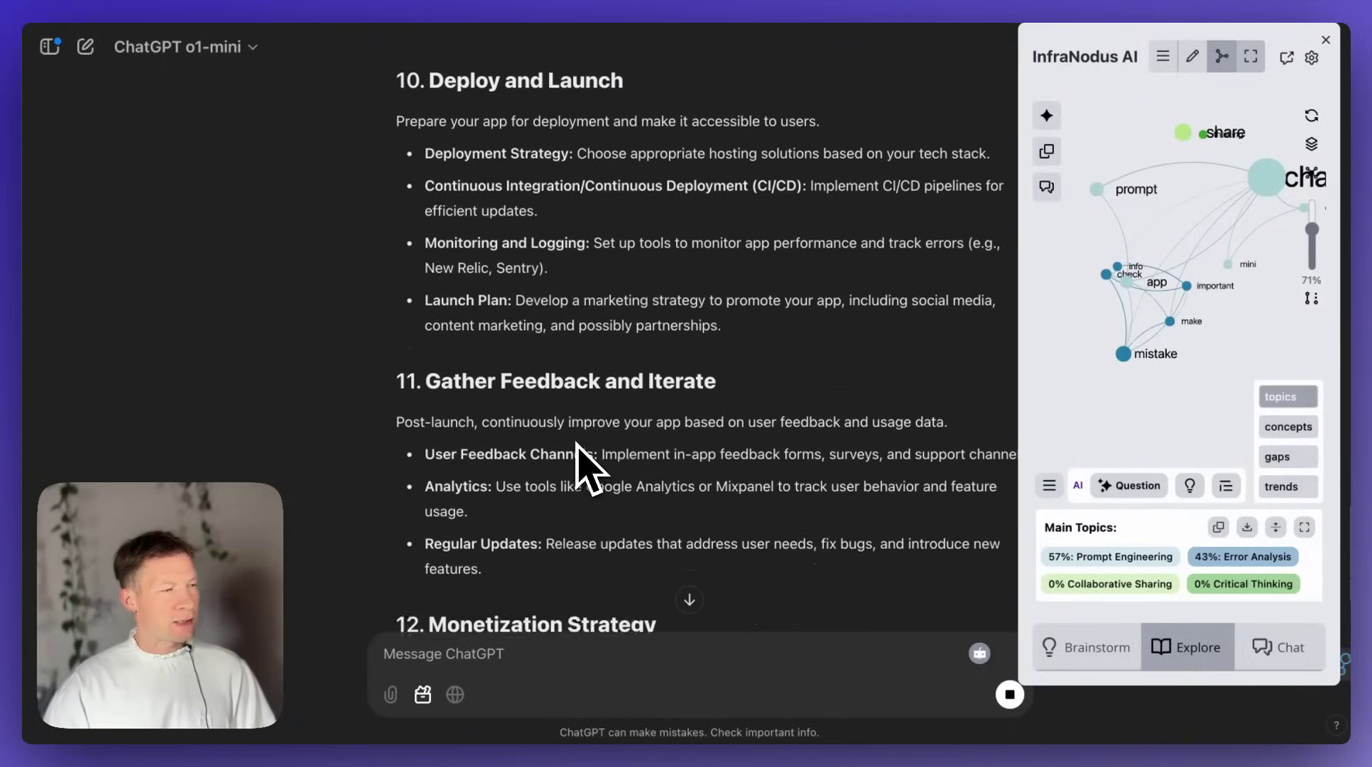
{"action": "scroll", "coordinate": [584, 468], "scroll_direction": "down", "scroll_amount": 10}
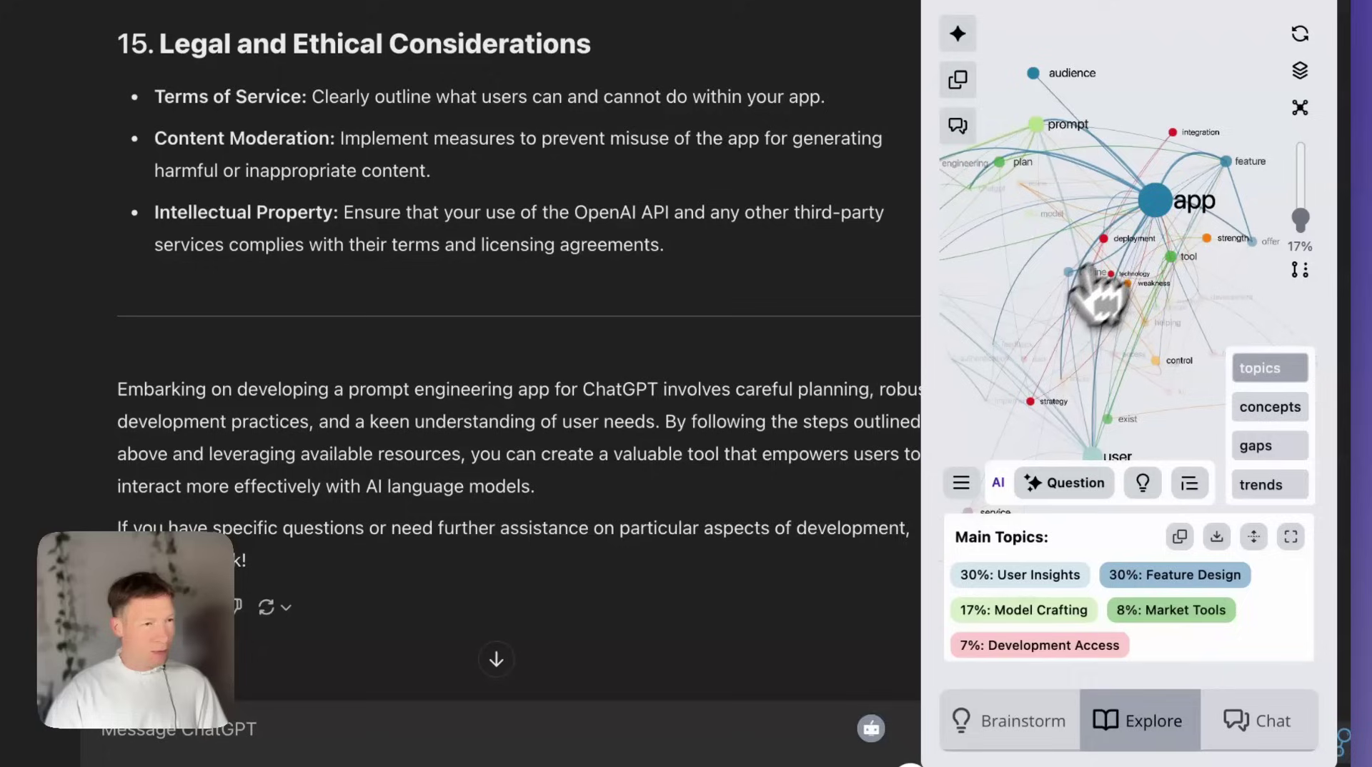
Step: Hide the dominant 'app' concept and show the Prompt Engineering–Native Development gap
{"action": "left_click", "coordinate": [1270, 406]}
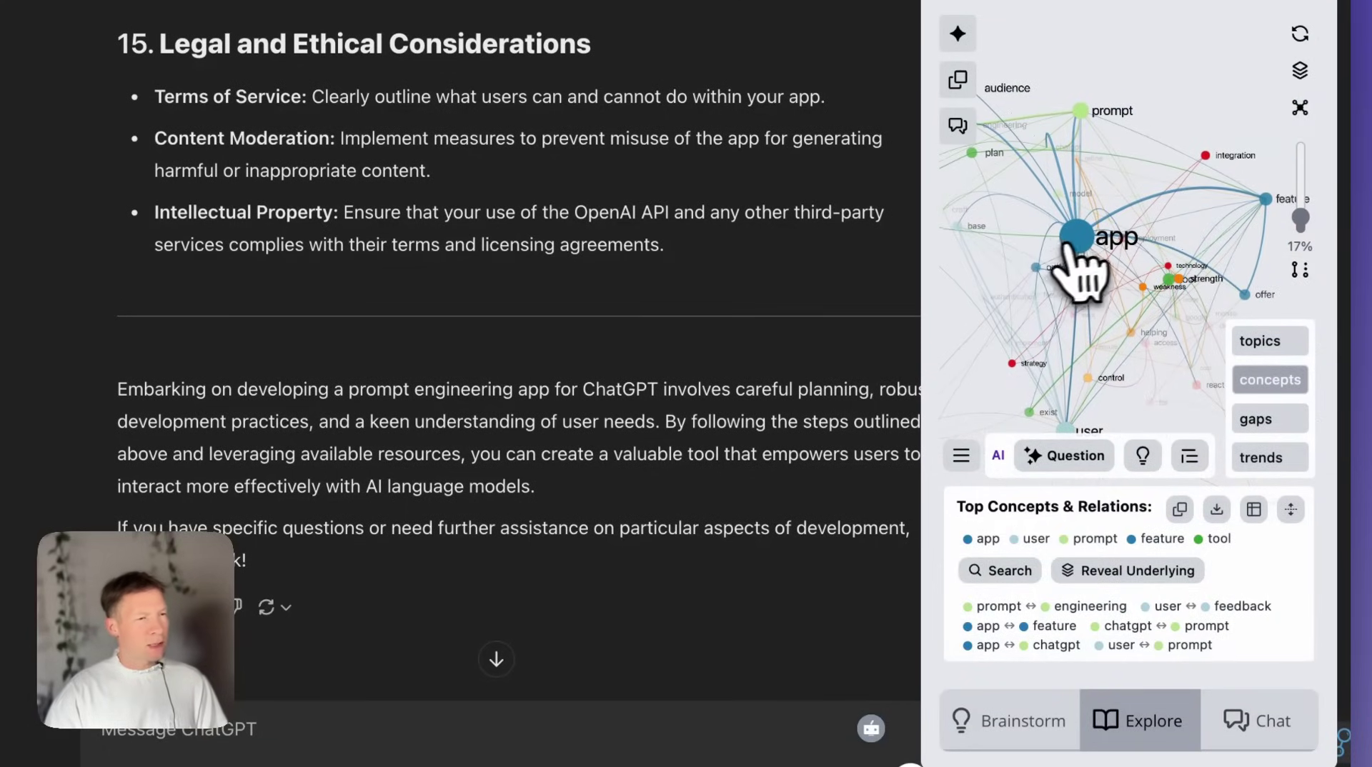
{"action": "left_click", "coordinate": [1073, 240]}
{"action": "left_click", "coordinate": [1139, 563]}
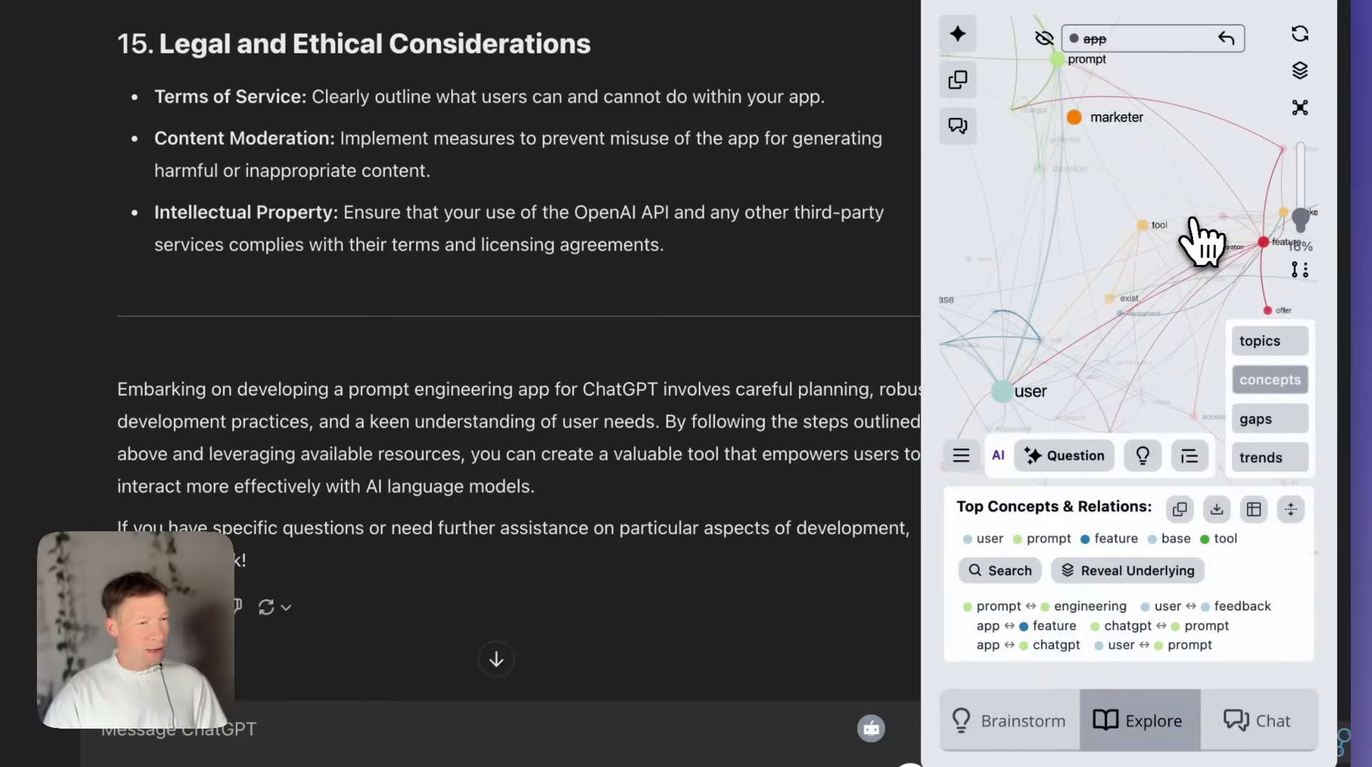
{"action": "left_click", "coordinate": [1266, 418]}
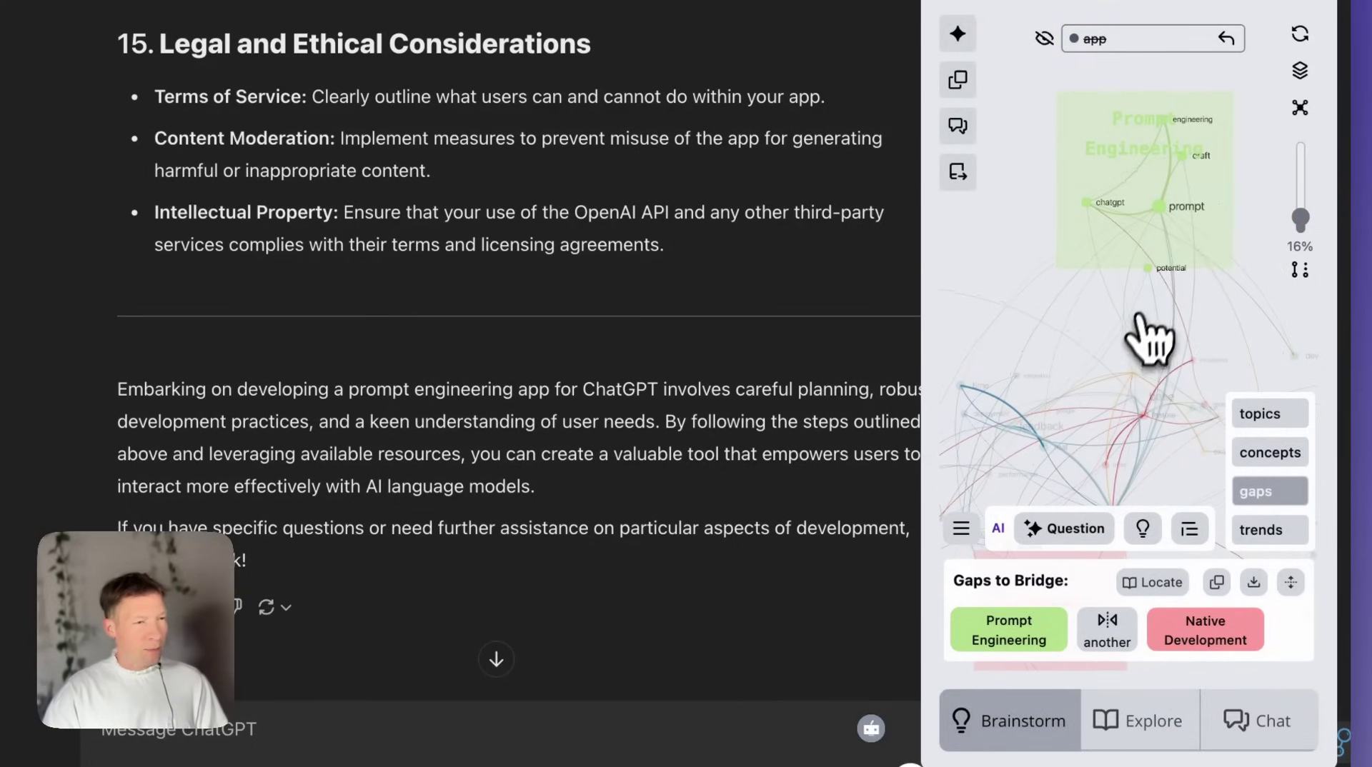
{"action": "left_click_drag", "start_coordinate": [1224, 330], "coordinate": [1219, 229]}
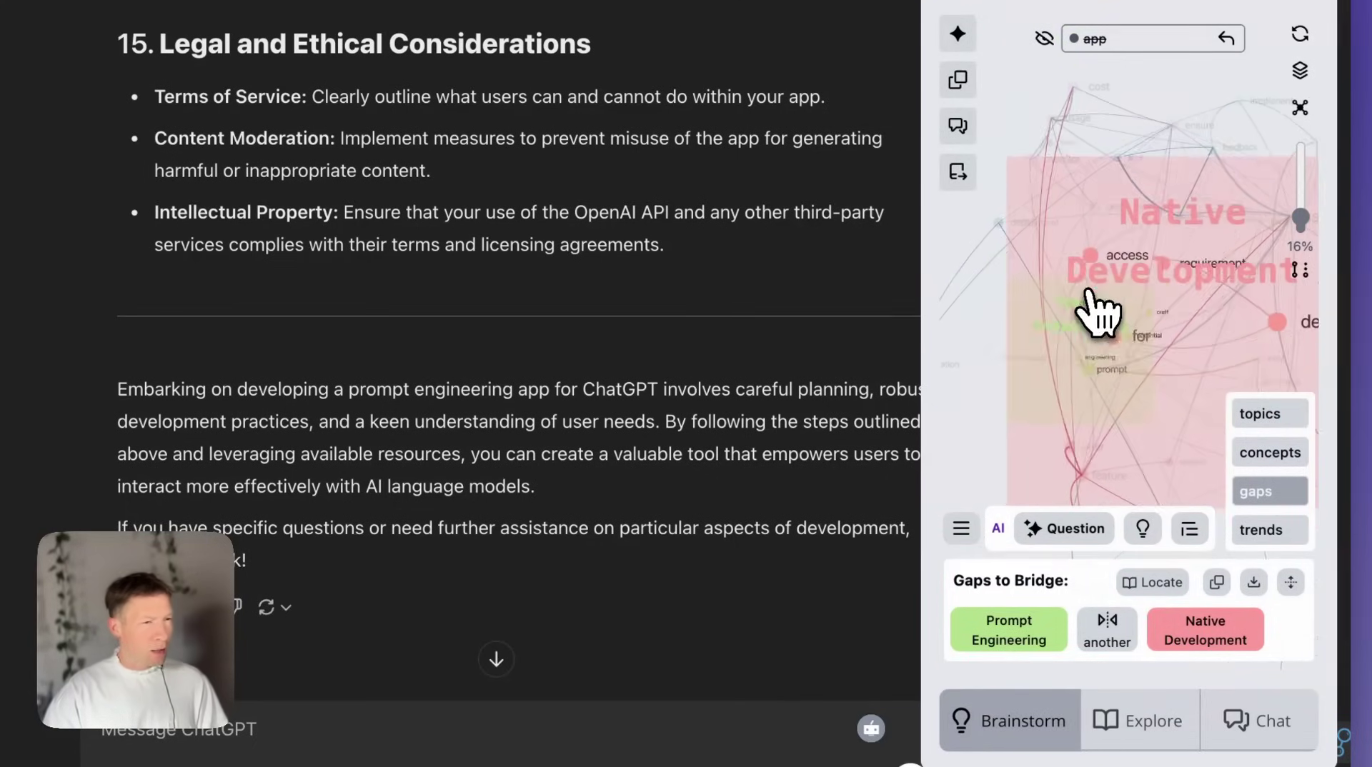
Step: Generate a question on tailored templates and React Native/Flutter integration bridging that gap
{"action": "left_click", "coordinate": [1072, 533]}
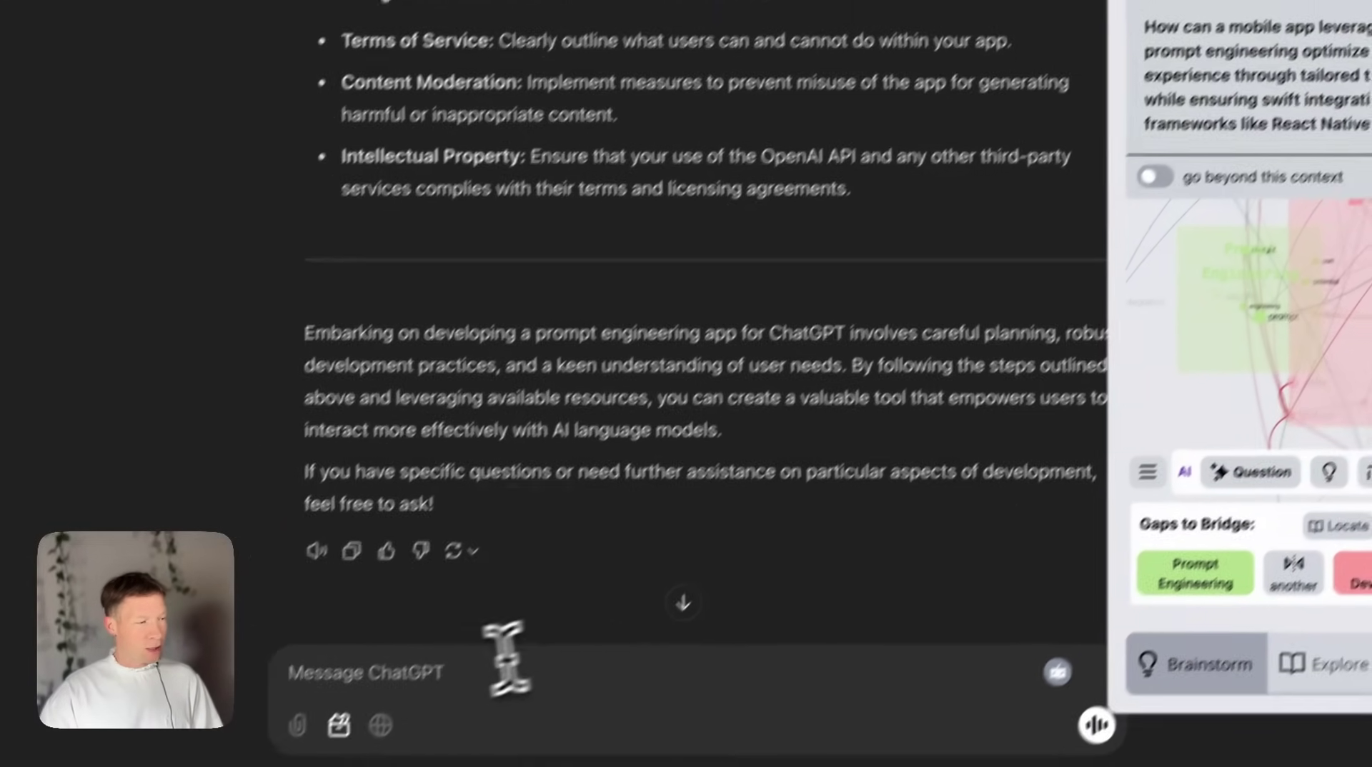
Step: Paste the React Native/Flutter integration question into ChatGPT, send it, and follow the answer
{"action": "left_click", "coordinate": [484, 651]}
{"action": "type", "text": "How can a mobile app leveraging ChatGPT prompt engineering optimize user experience through tailored templates while ensuring swift integration with frameworks like React Native and Flutter?"}
{"action": "key", "text": "Return"}
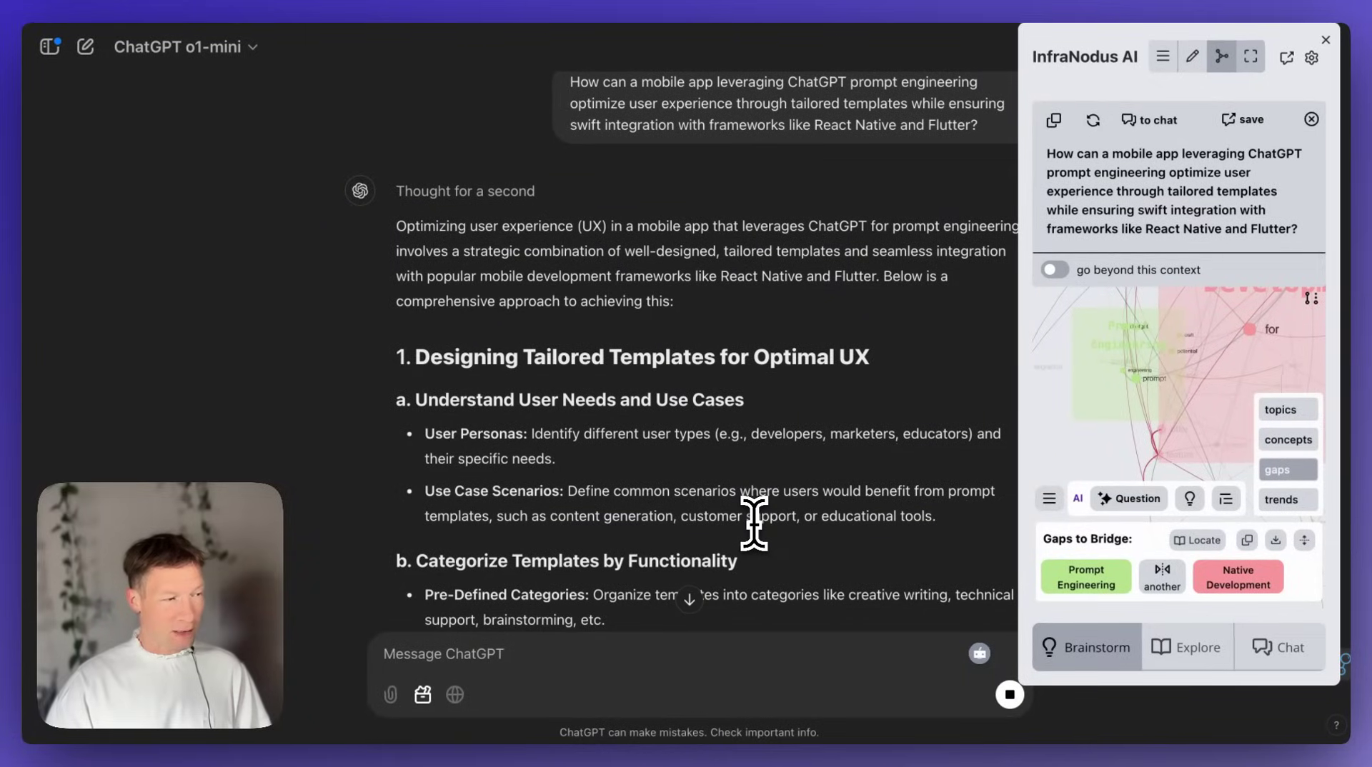
{"action": "scroll", "coordinate": [747, 500], "scroll_direction": "down", "scroll_amount": 15}
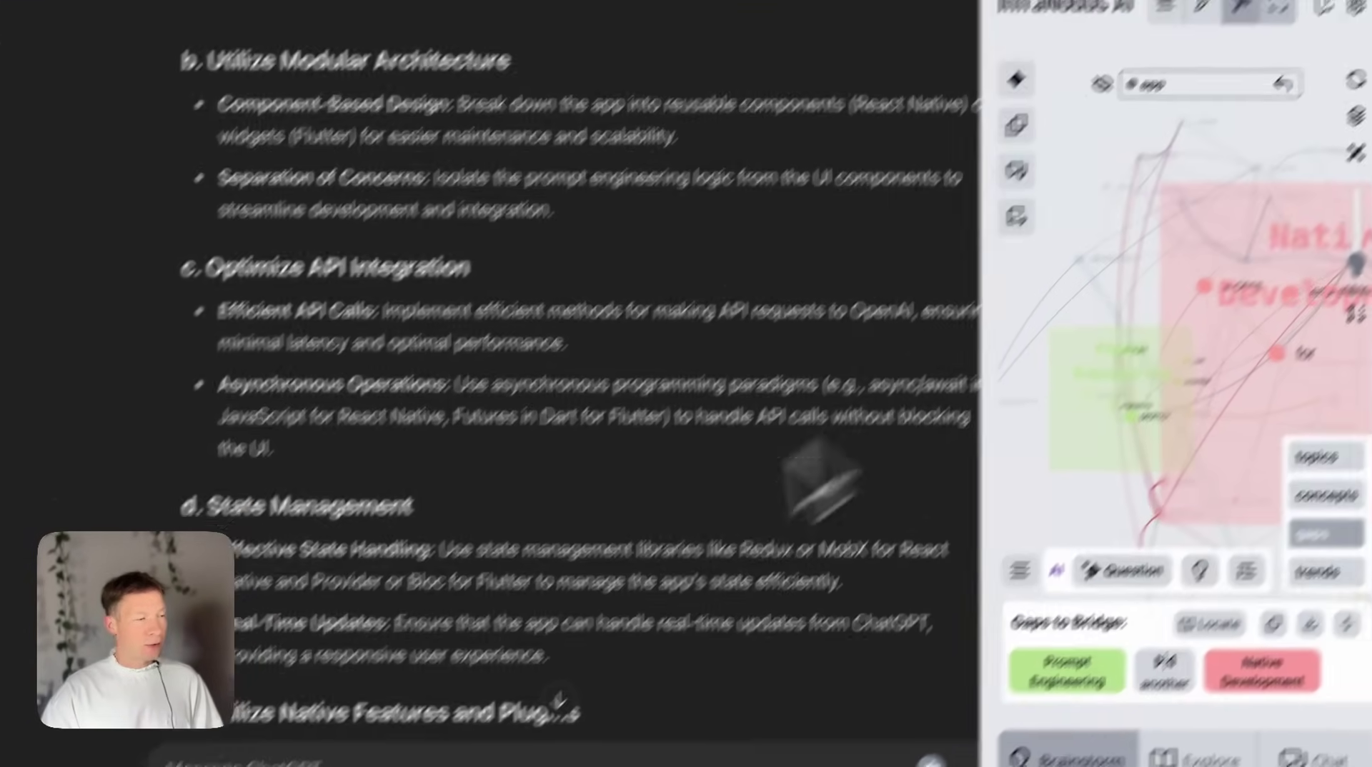
{"action": "scroll", "coordinate": [686, 457], "scroll_direction": "down", "scroll_amount": 10}
{"action": "scroll", "coordinate": [649, 449], "scroll_direction": "down", "scroll_amount": 15}
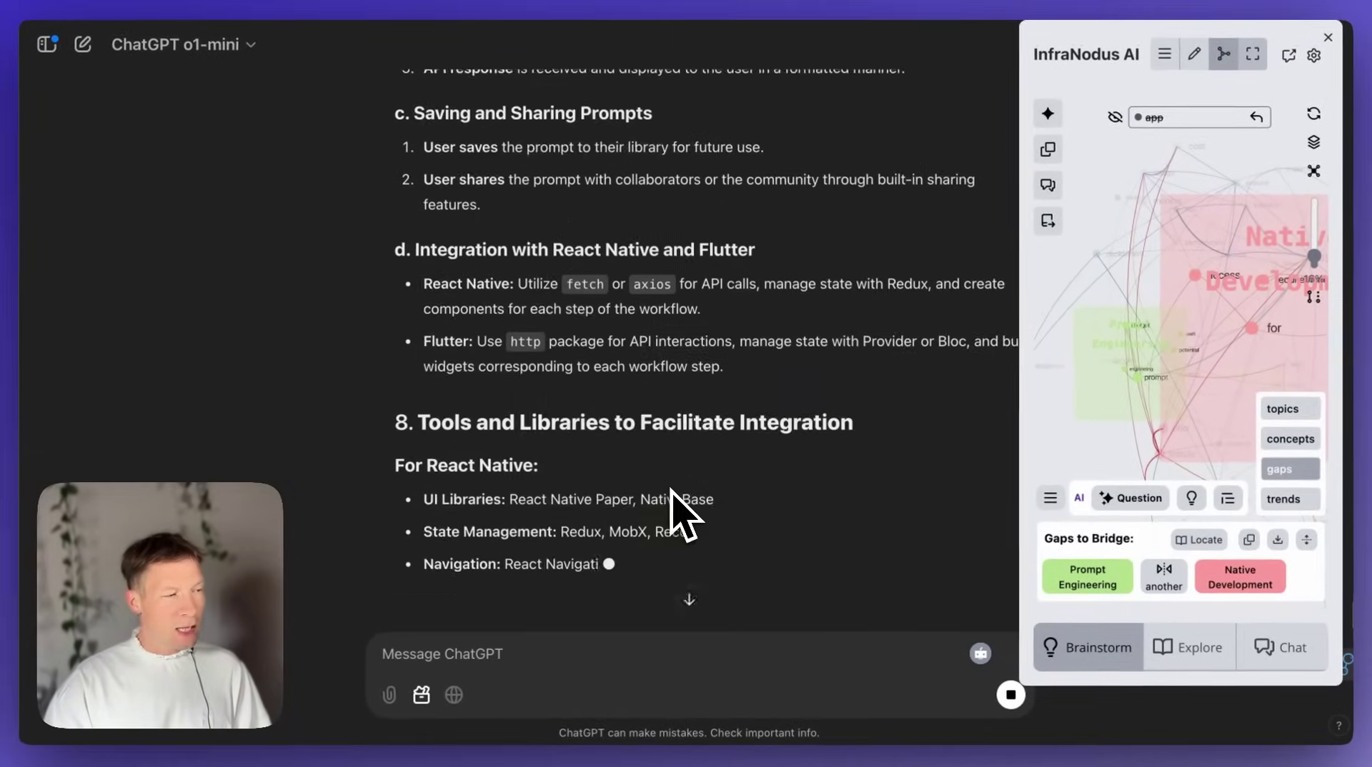
{"action": "scroll", "coordinate": [685, 514], "scroll_direction": "down", "scroll_amount": 4}
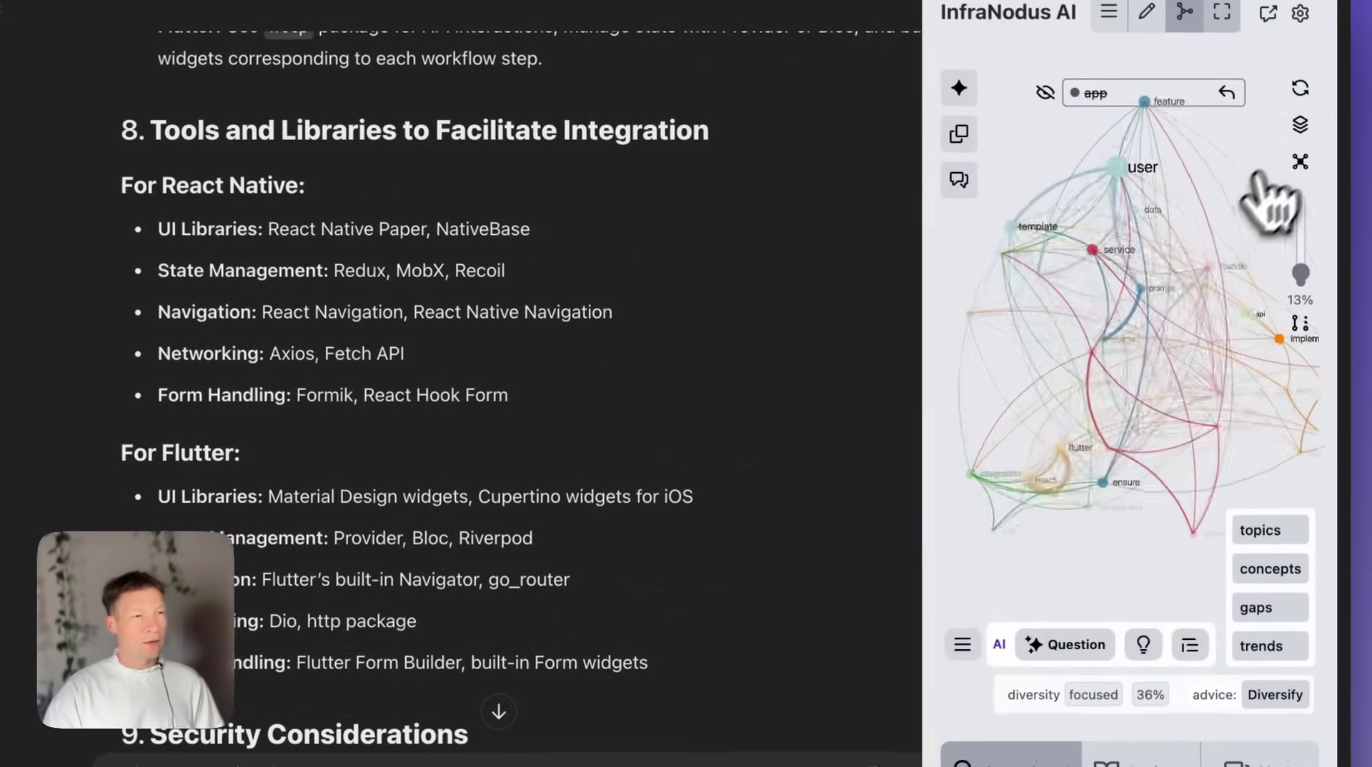
Step: Remove the app filter, clear the pre-filled Chat prompt and review the topic focus list
{"action": "left_click", "coordinate": [1309, 112]}
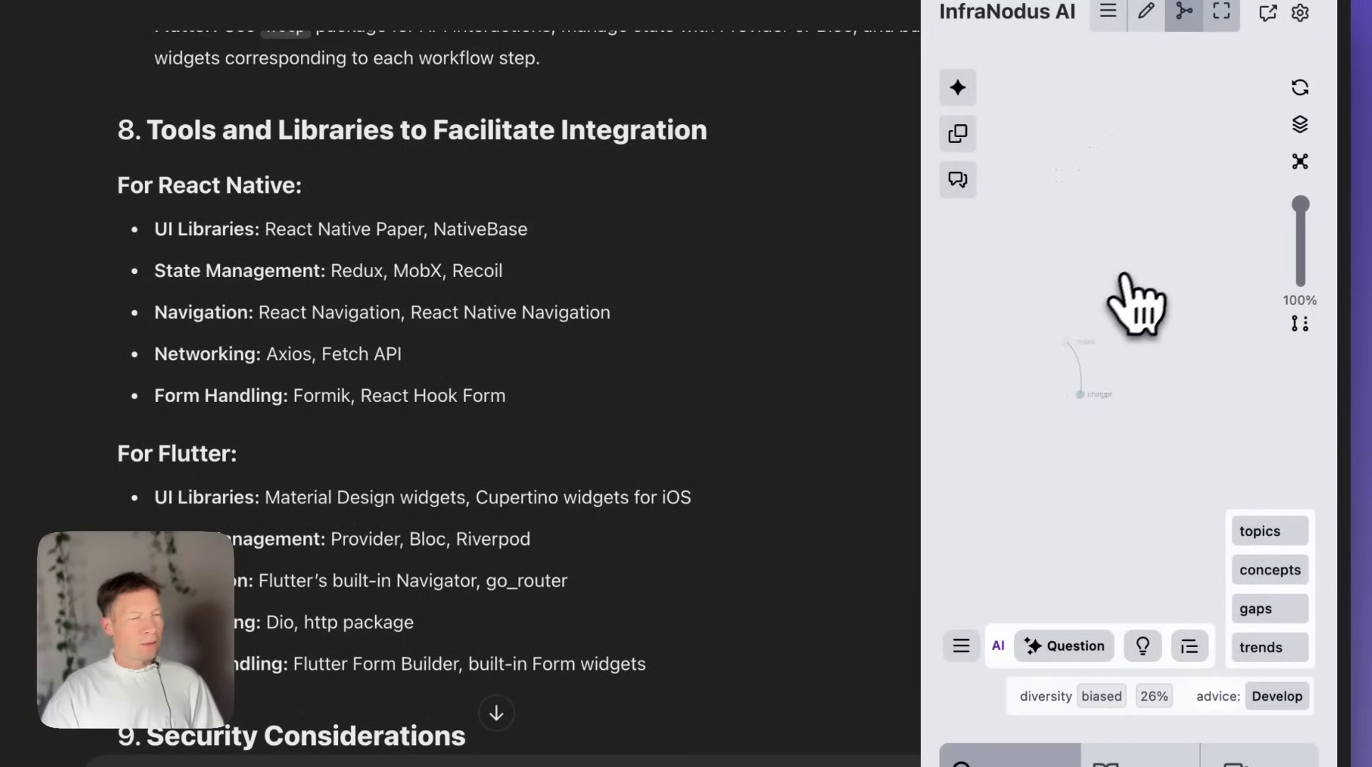
{"action": "left_click", "coordinate": [958, 179]}
{"action": "key", "text": "ctrl+a"}
{"action": "key", "text": "BackSpace"}
{"action": "left_click", "coordinate": [997, 187]}
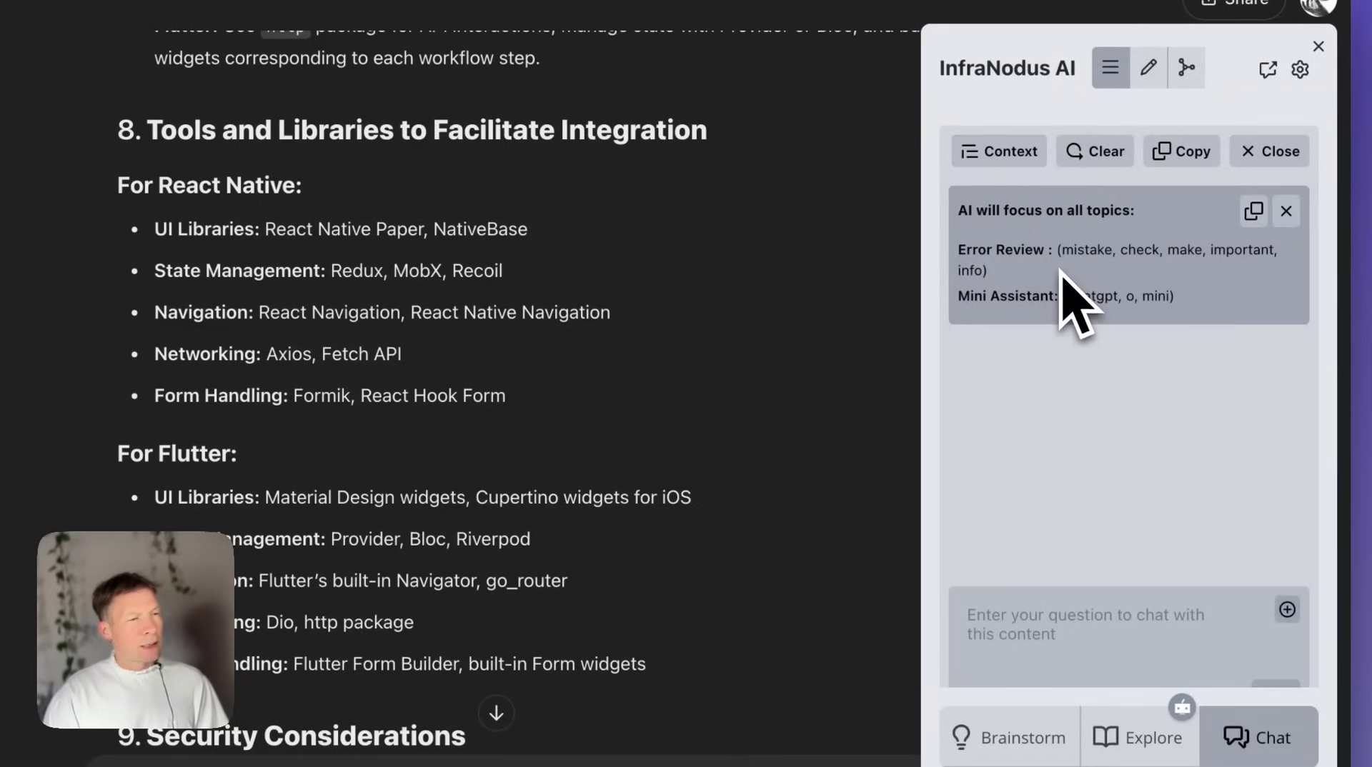
{"action": "scroll", "coordinate": [1086, 293], "scroll_direction": "down", "scroll_amount": 2}
{"action": "scroll", "coordinate": [1056, 321], "scroll_direction": "up", "scroll_amount": 2}
{"action": "left_click", "coordinate": [1286, 211]}
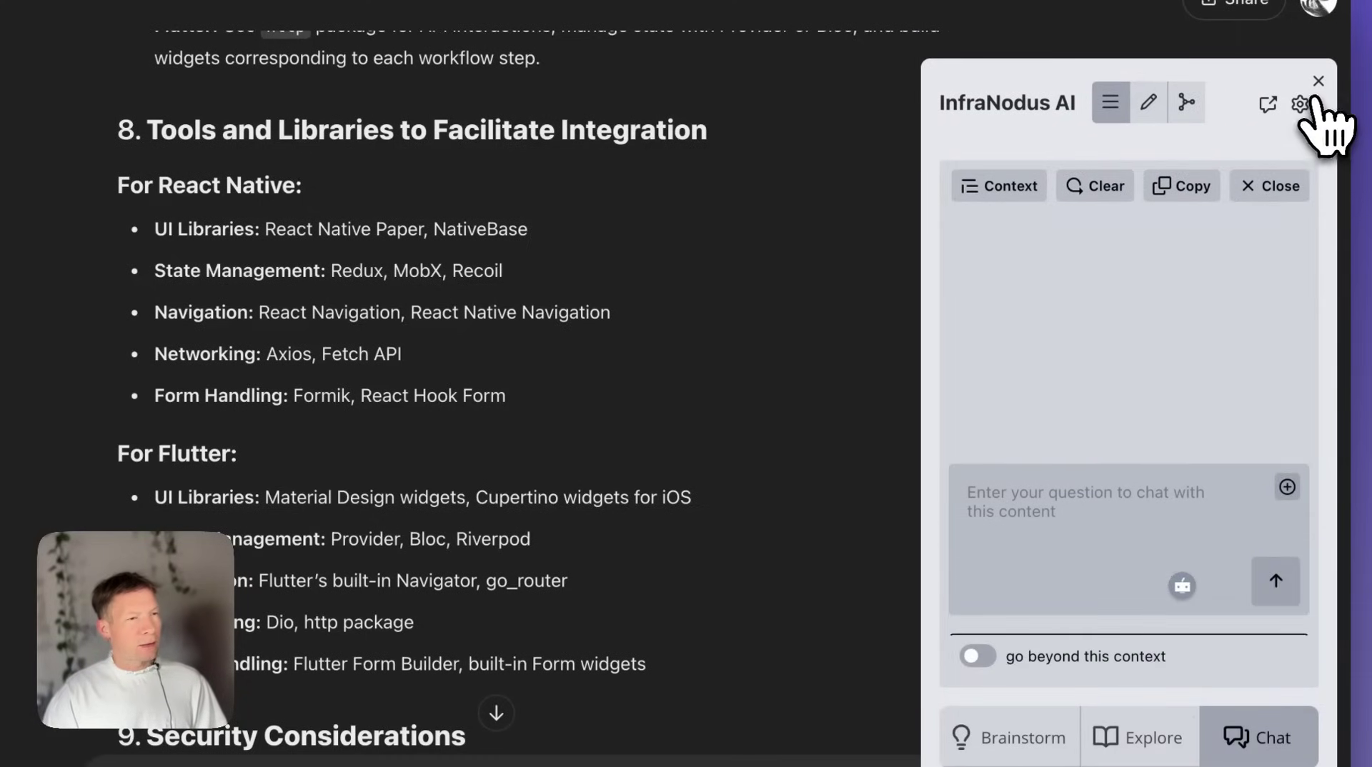
Step: Return to Brainstorm, reset selections and reopen InfraNodus to re-analyse the whole conversation
{"action": "left_click", "coordinate": [1041, 647]}
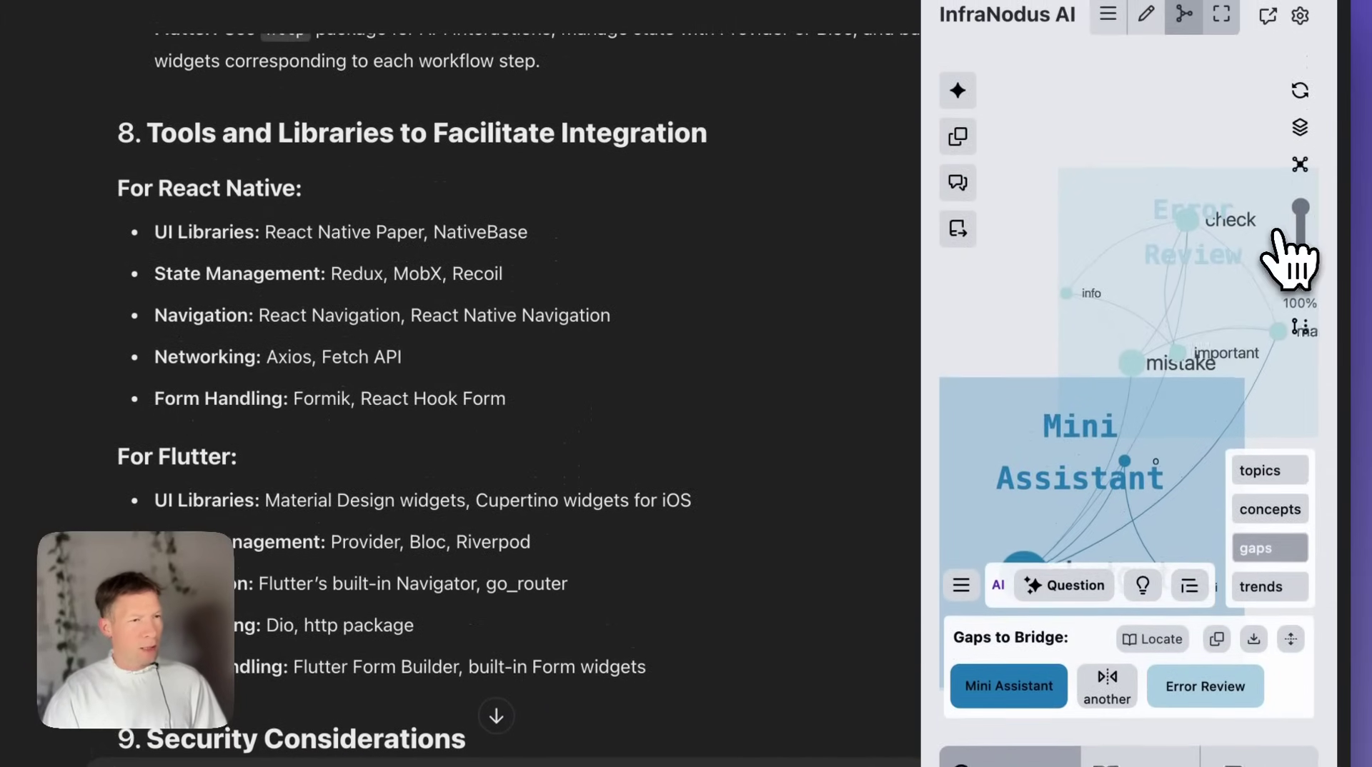
{"action": "left_click", "coordinate": [1299, 91]}
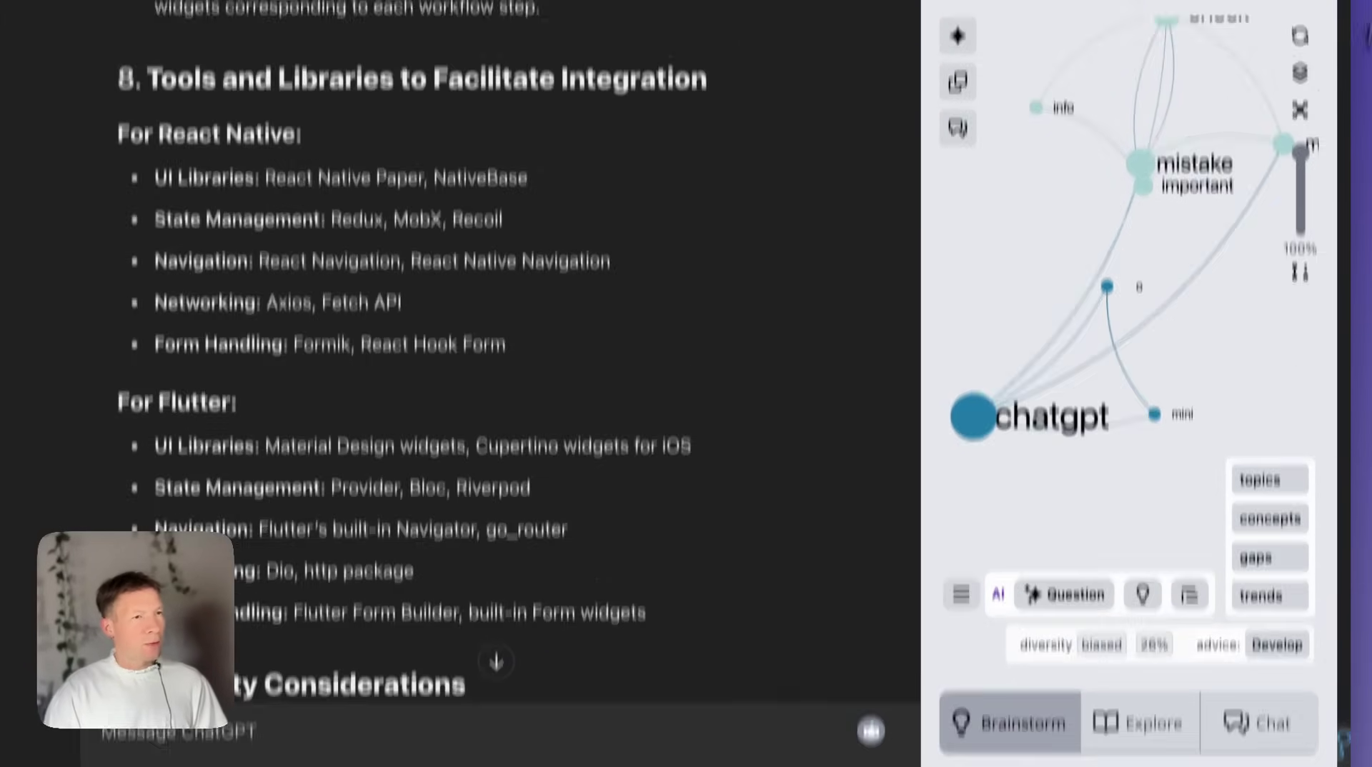
{"action": "left_click", "coordinate": [1319, 37]}
{"action": "left_click", "coordinate": [1337, 687]}
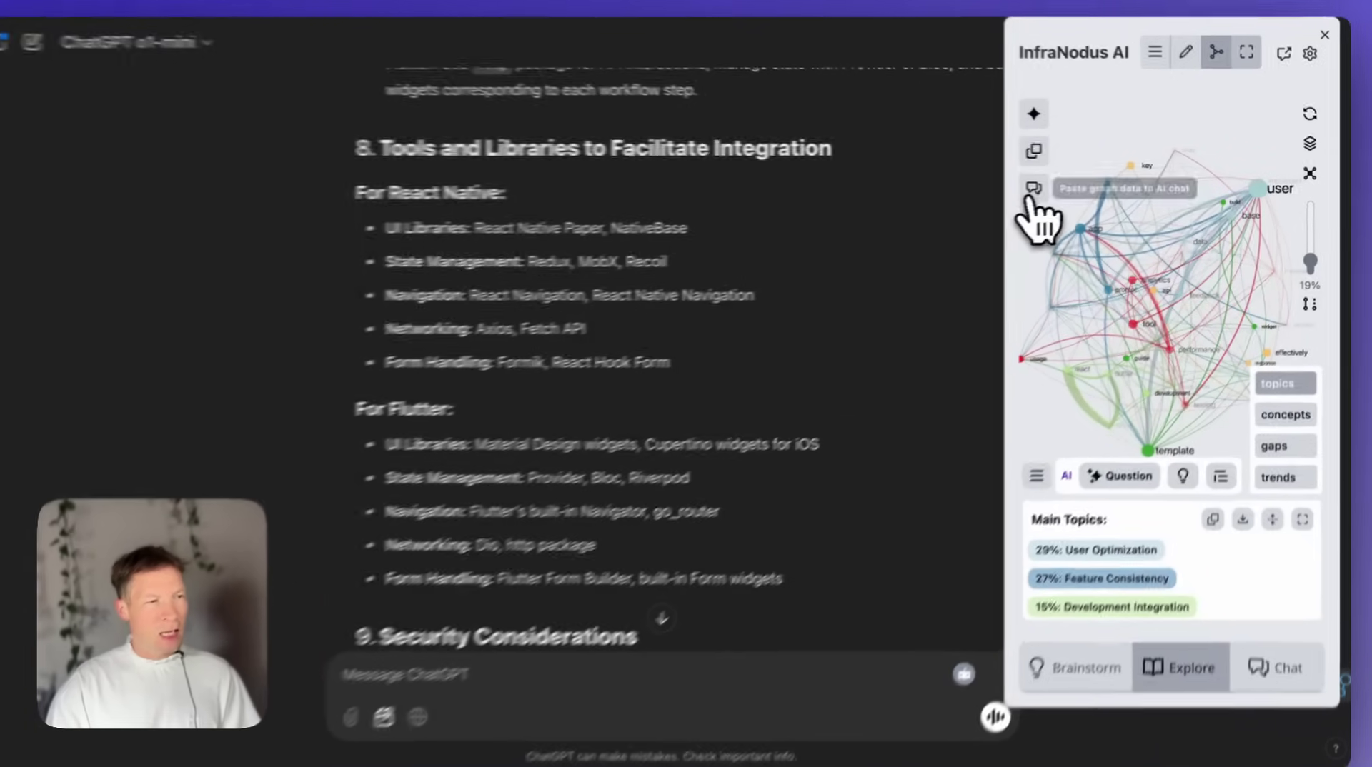
Step: Paste the main topics into the AI chat, delete the pasted text and check the focus topics
{"action": "left_click", "coordinate": [1047, 187]}
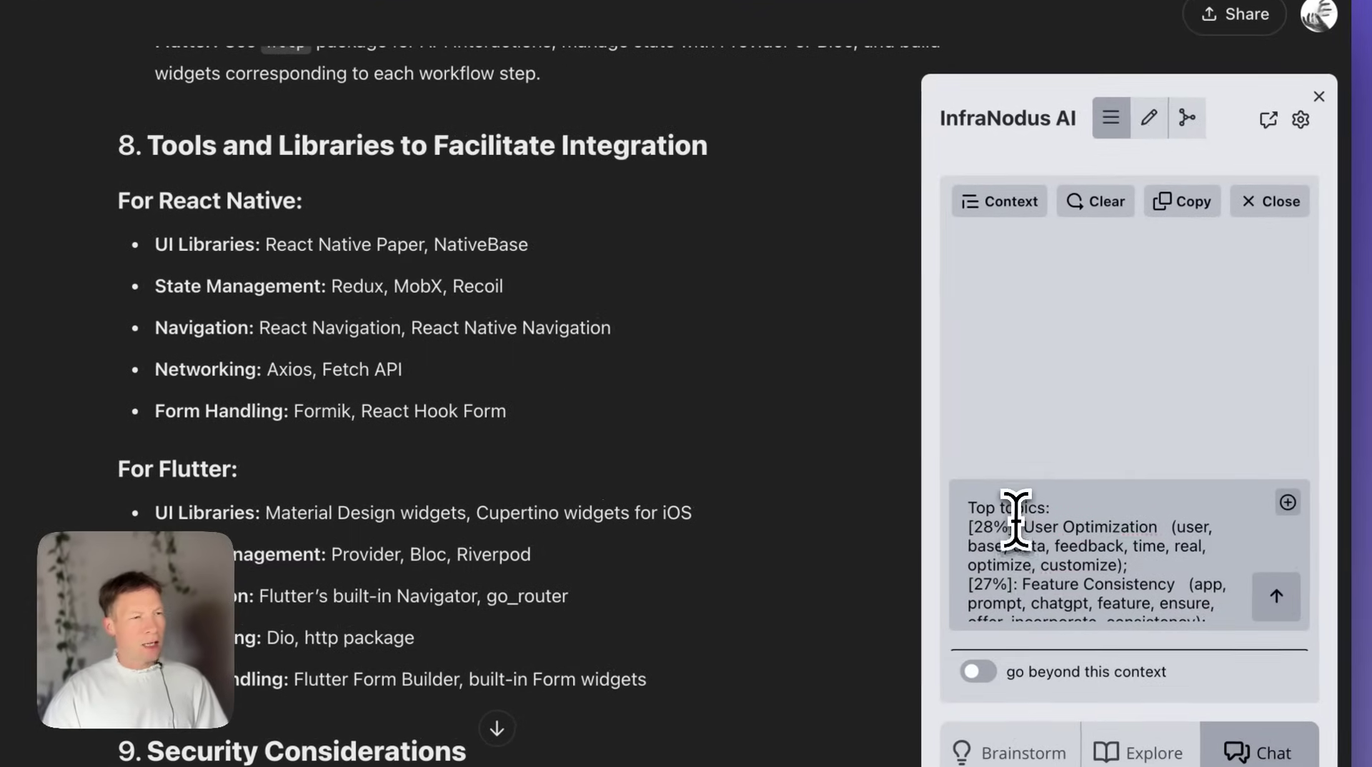
{"action": "key", "text": "ctrl+a"}
{"action": "key", "text": "BackSpace"}
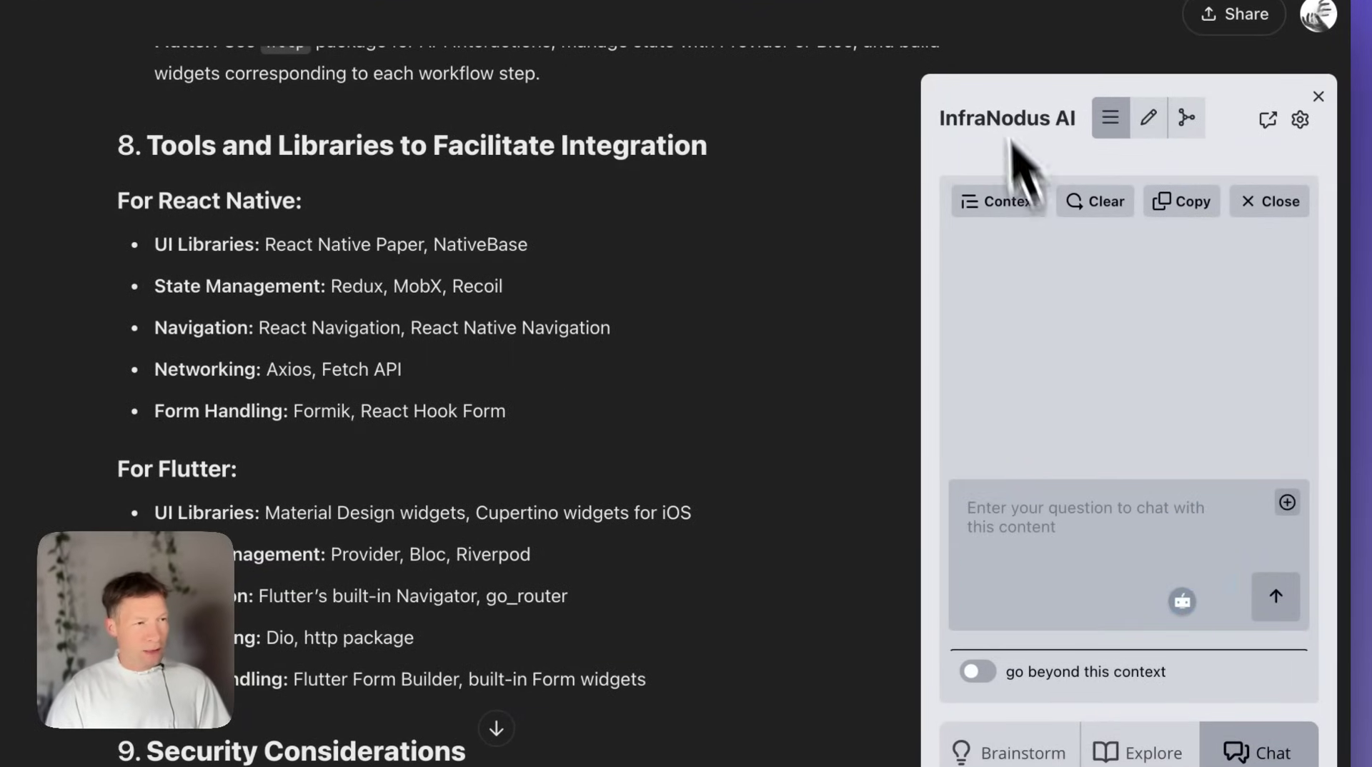
{"action": "left_click", "coordinate": [990, 201]}
{"action": "scroll", "coordinate": [1088, 357], "scroll_direction": "down", "scroll_amount": 1}
{"action": "scroll", "coordinate": [1099, 390], "scroll_direction": "down", "scroll_amount": 2}
{"action": "scroll", "coordinate": [1098, 390], "scroll_direction": "up", "scroll_amount": 4}
{"action": "left_click", "coordinate": [1290, 236]}
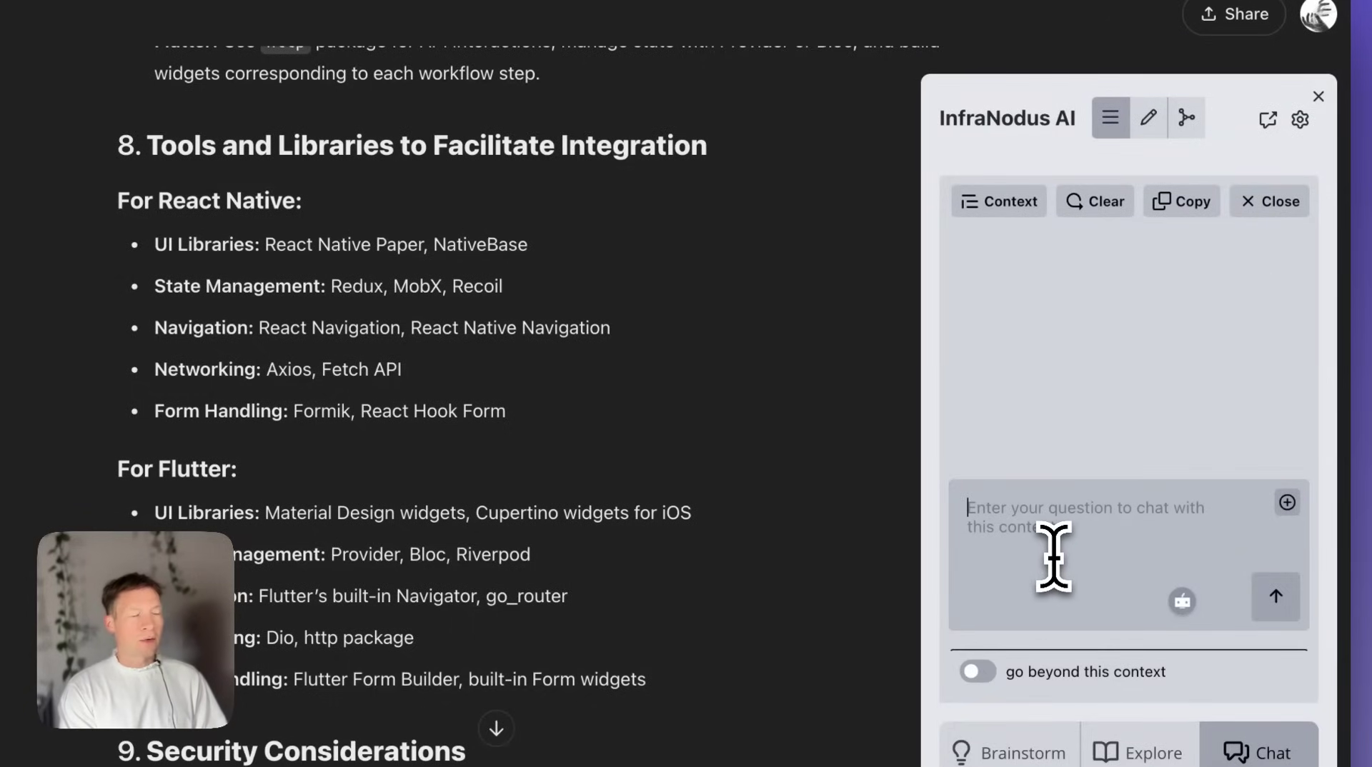
Step: Ask the graph chat 'What could be this?'
{"action": "type", "text": "What could be this app about? how would it works specifically and be helpful to"}
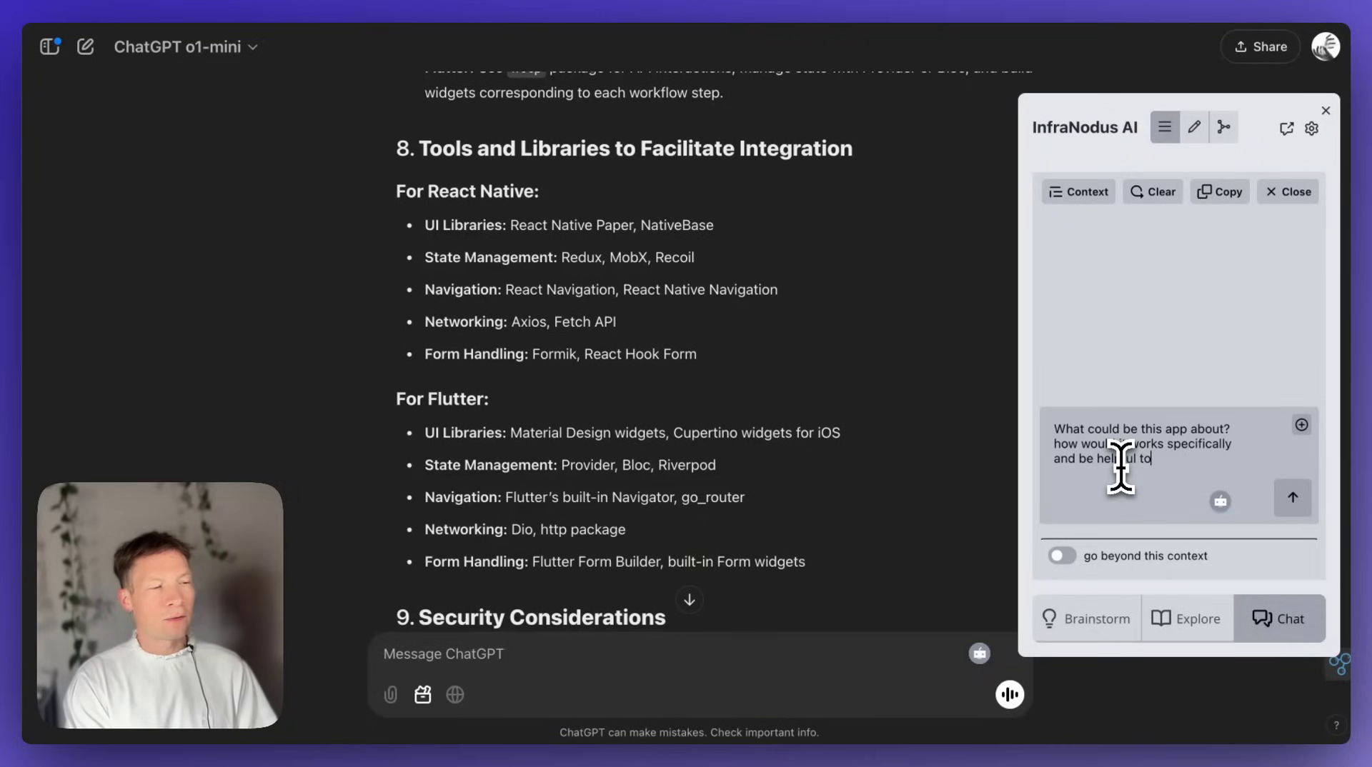
{"action": "type", "text": "s?"}
{"action": "key", "text": "Return"}
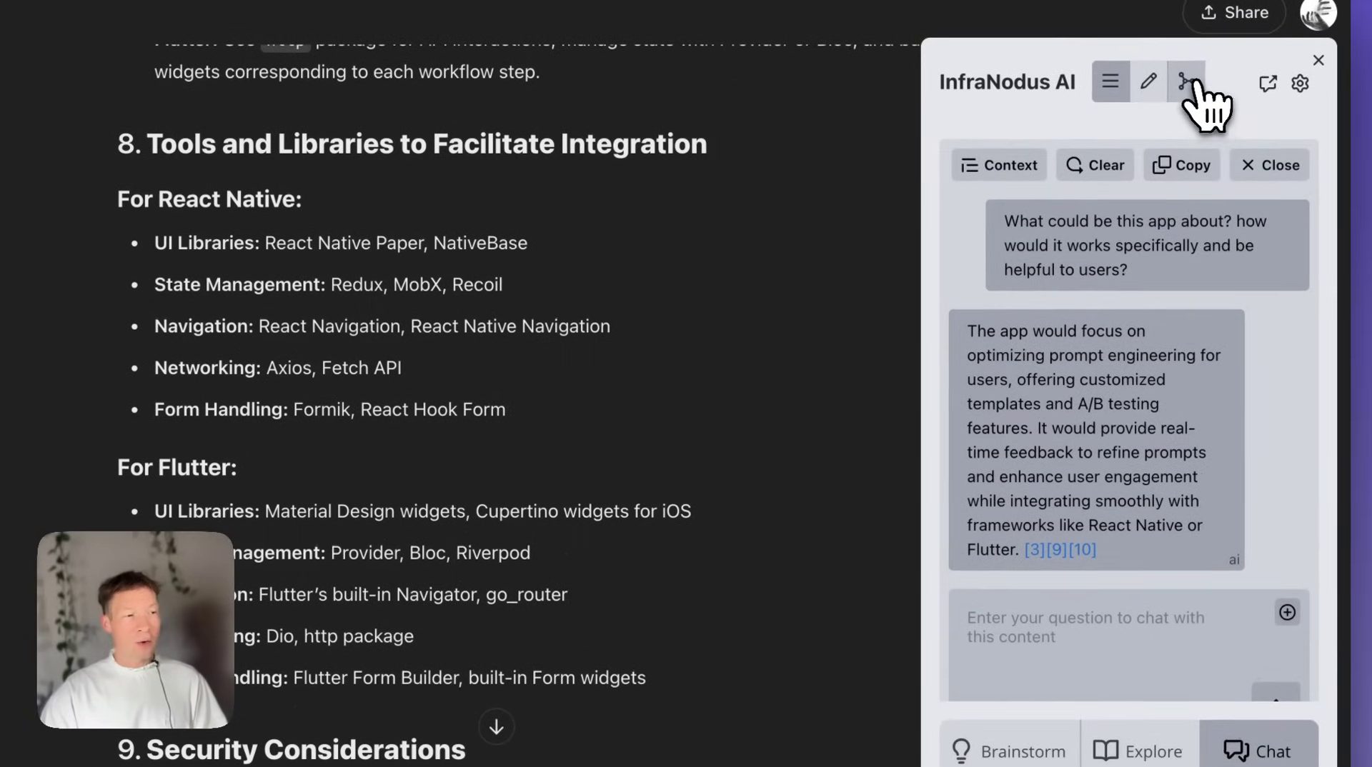
Step: Expand the full Main Topics list, select Analytics Performance and paste its graph data into chat
{"action": "left_click", "coordinate": [1195, 66]}
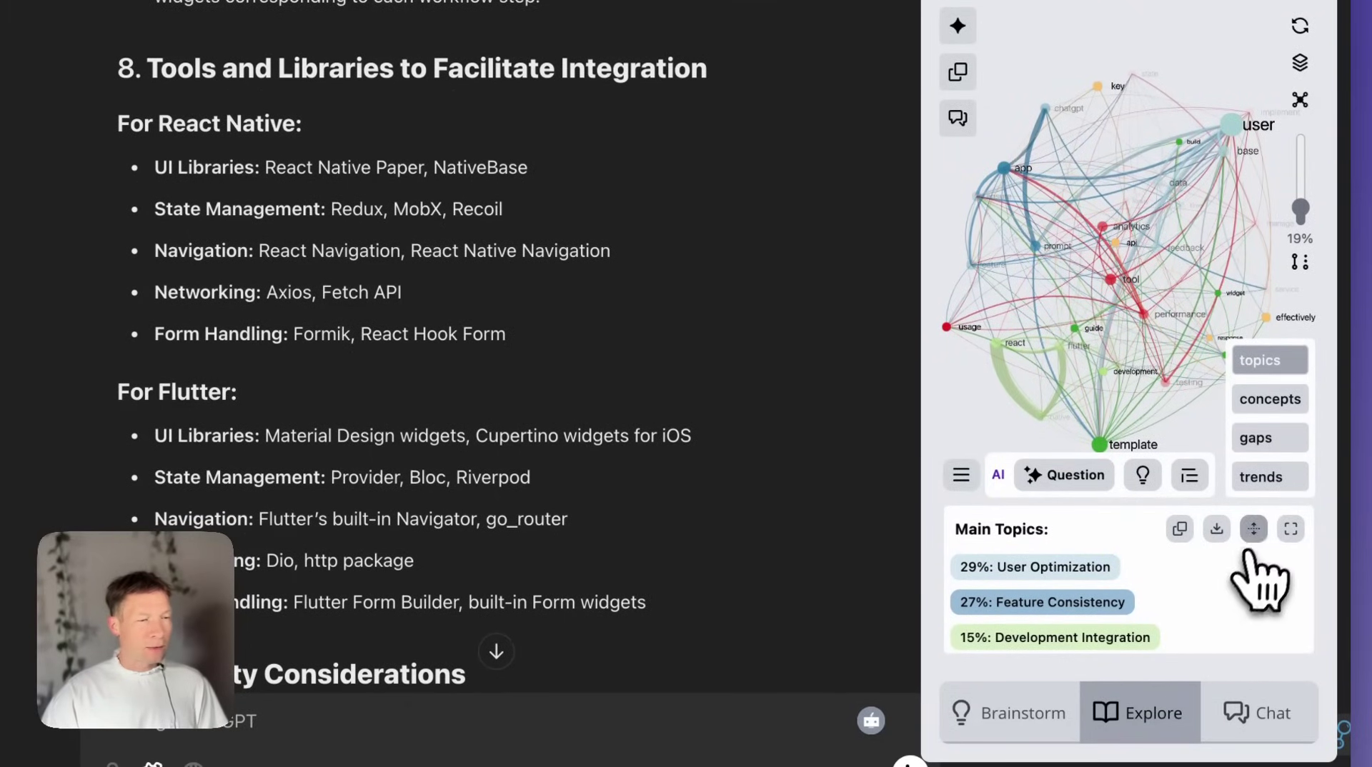
{"action": "left_click", "coordinate": [1254, 529]}
{"action": "scroll", "coordinate": [1129, 597], "scroll_direction": "down", "scroll_amount": 2}
{"action": "scroll", "coordinate": [1129, 603], "scroll_direction": "down", "scroll_amount": 1}
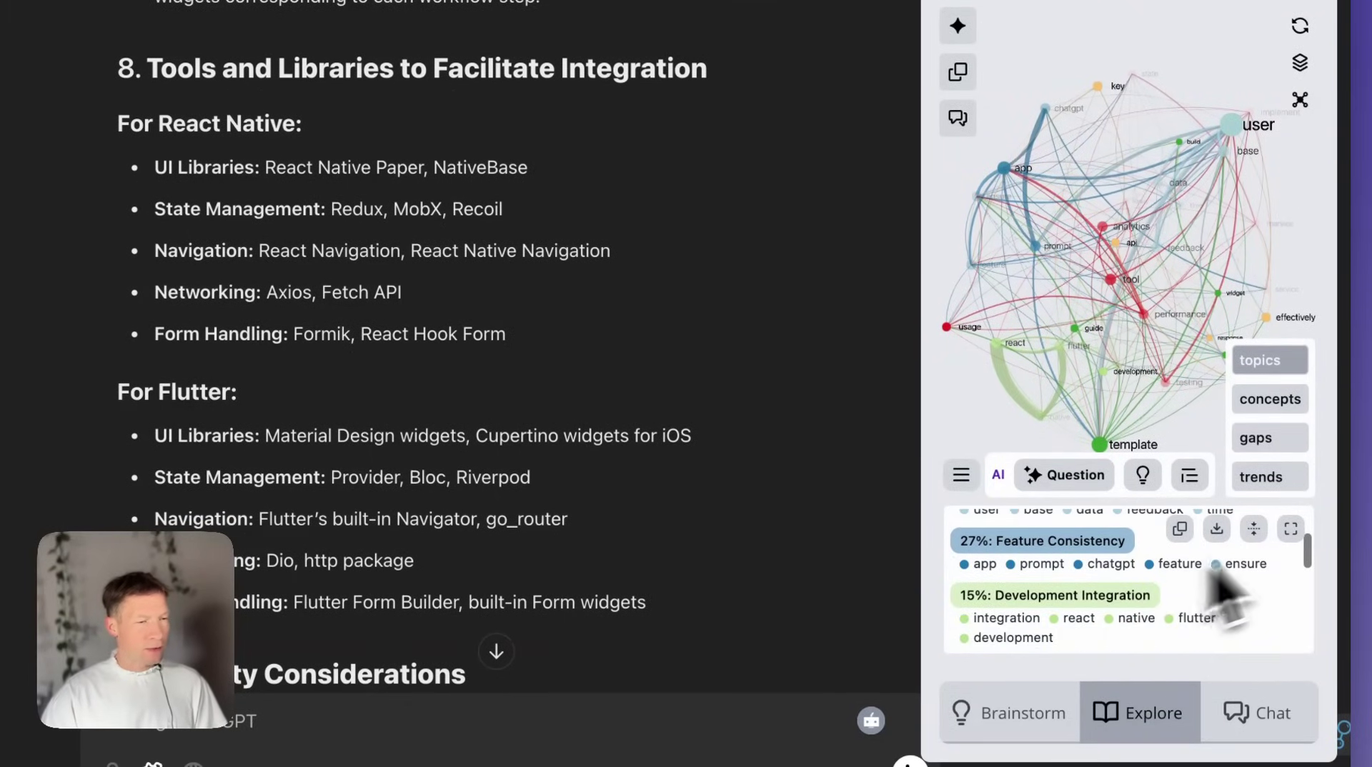
{"action": "left_click", "coordinate": [1290, 529]}
{"action": "scroll", "coordinate": [1214, 571], "scroll_direction": "down", "scroll_amount": 2}
{"action": "scroll", "coordinate": [1161, 572], "scroll_direction": "down", "scroll_amount": 4}
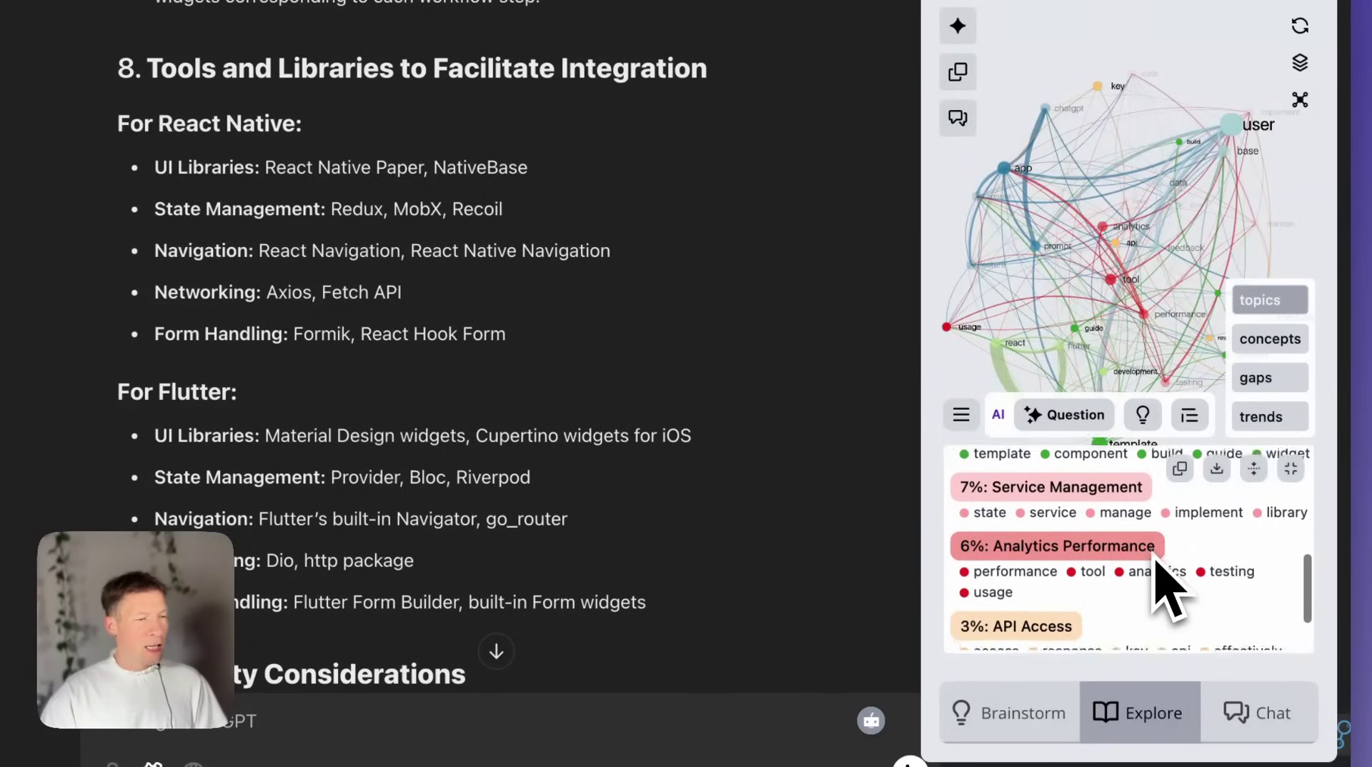
{"action": "left_click", "coordinate": [1075, 534]}
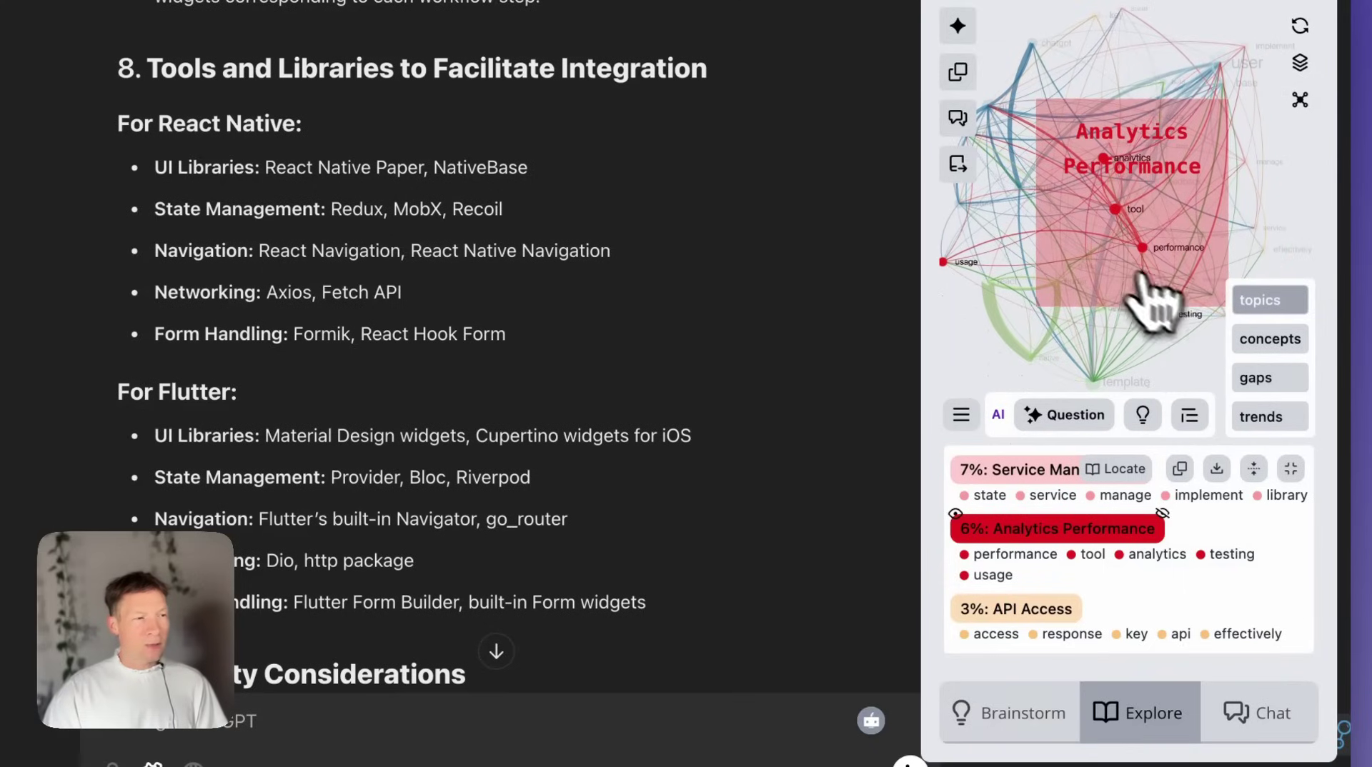
{"action": "left_click", "coordinate": [957, 164]}
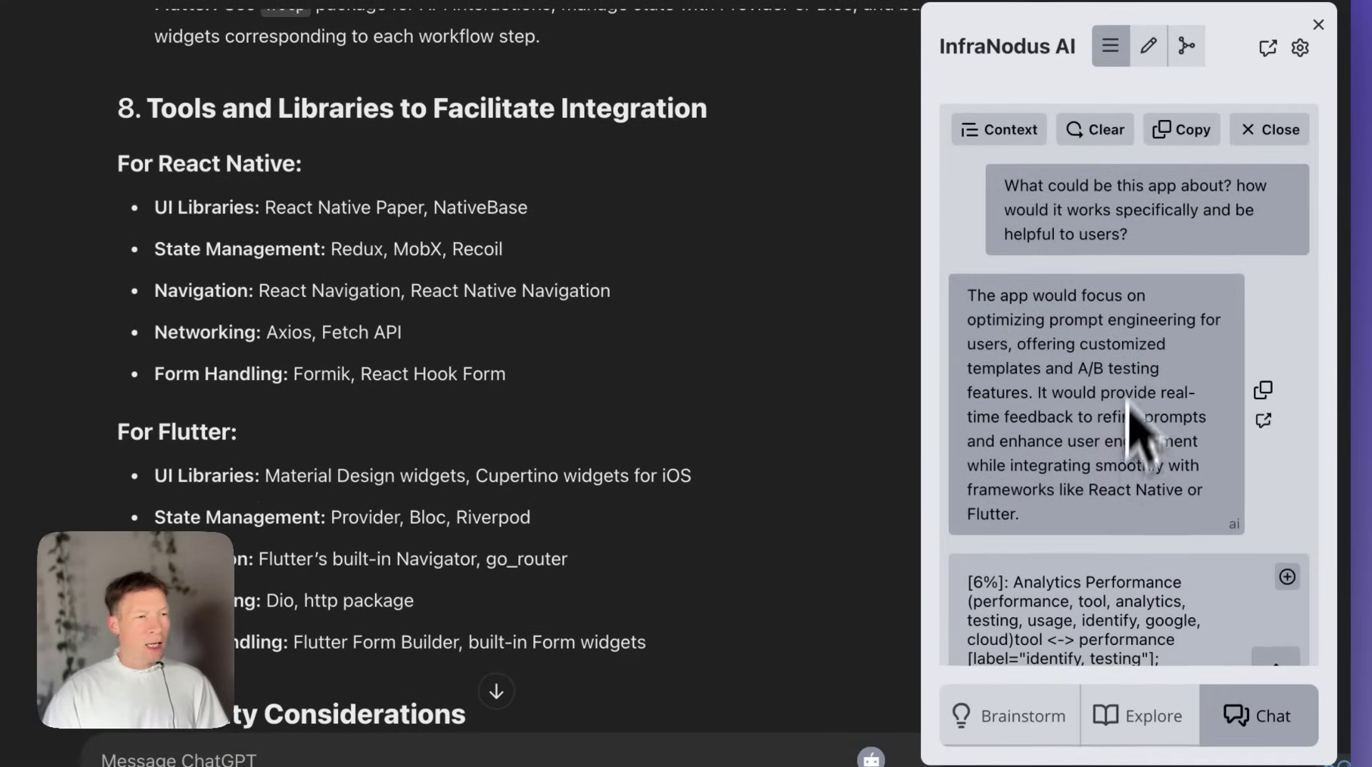
Step: Clear the chat history, confirm the Analytics Performance focus and delete the pasted graph data
{"action": "left_click", "coordinate": [1107, 129]}
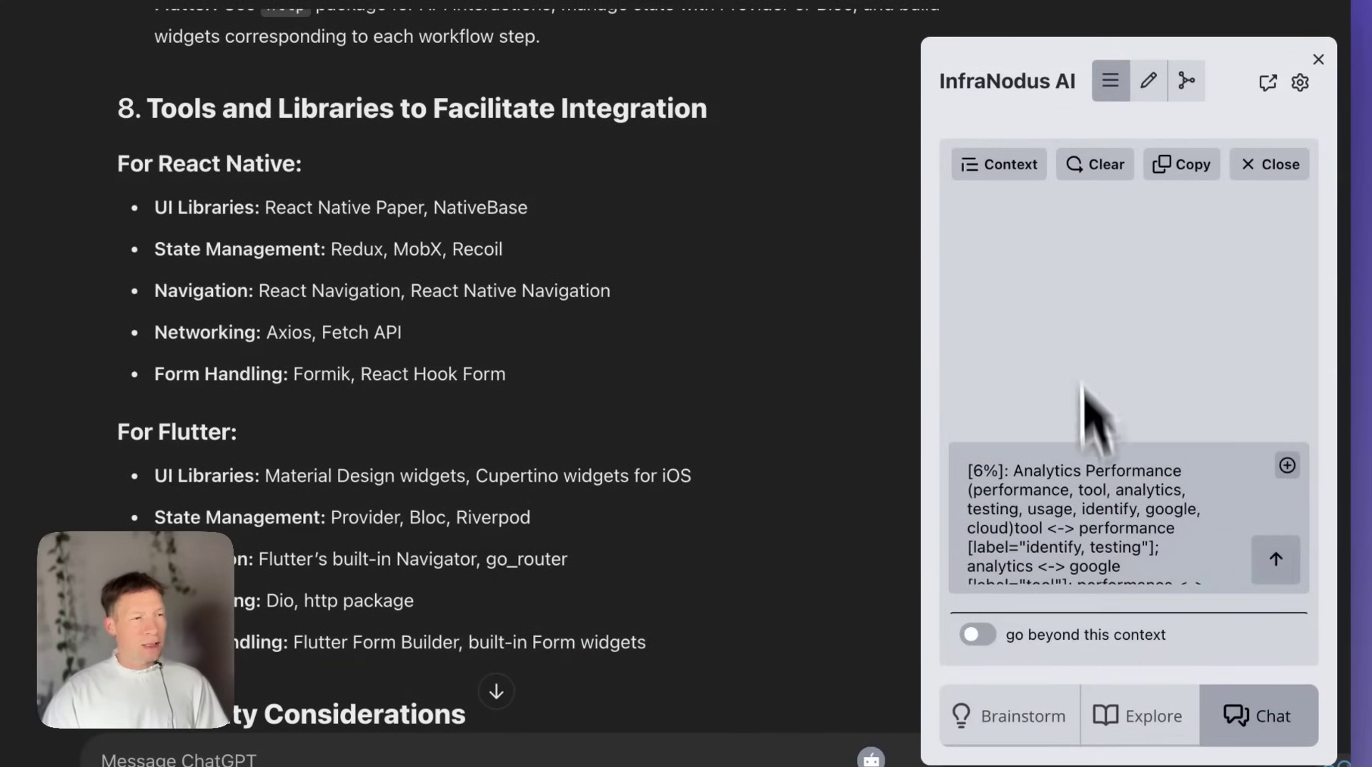
{"action": "left_click", "coordinate": [993, 161]}
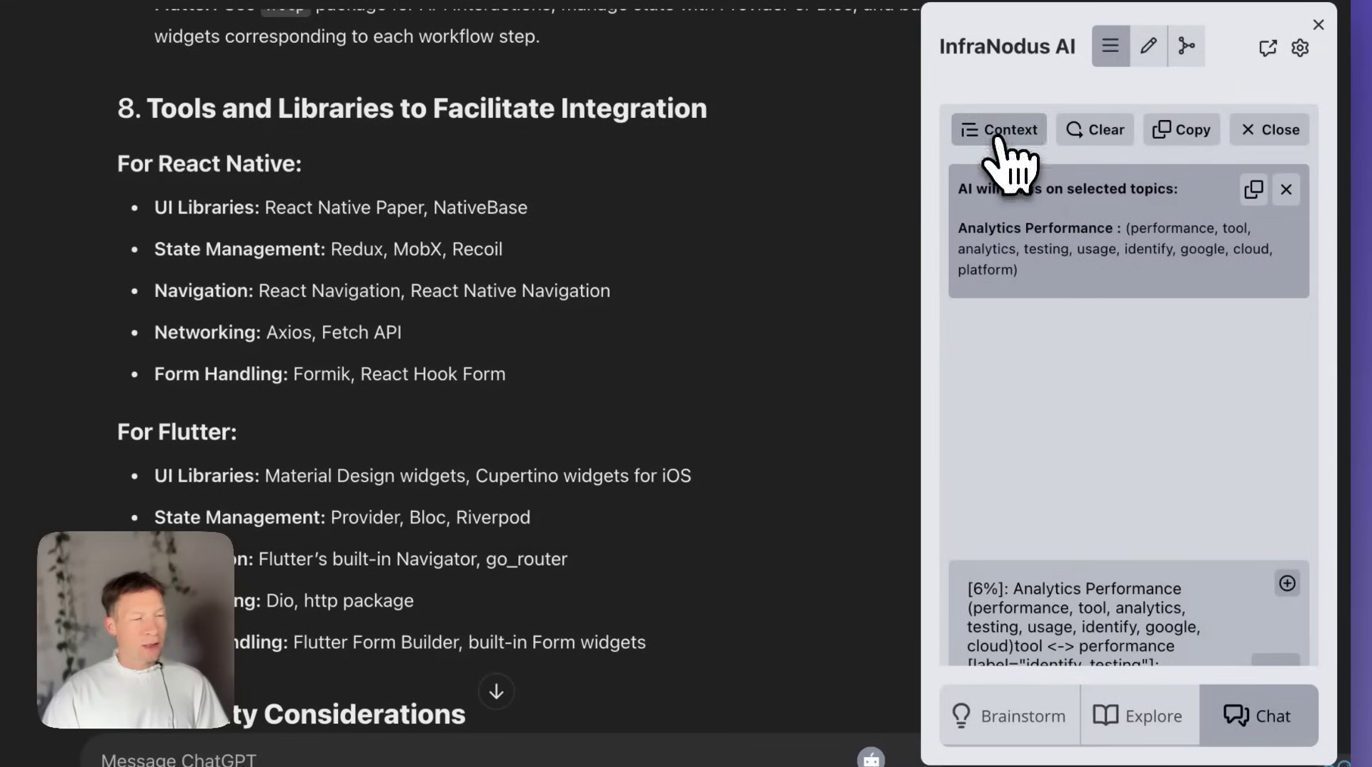
{"action": "left_click", "coordinate": [975, 130]}
{"action": "key", "text": "super+a"}
{"action": "left_click", "coordinate": [1076, 568]}
{"action": "key", "text": "super+a"}
{"action": "key", "text": "BackSpace"}
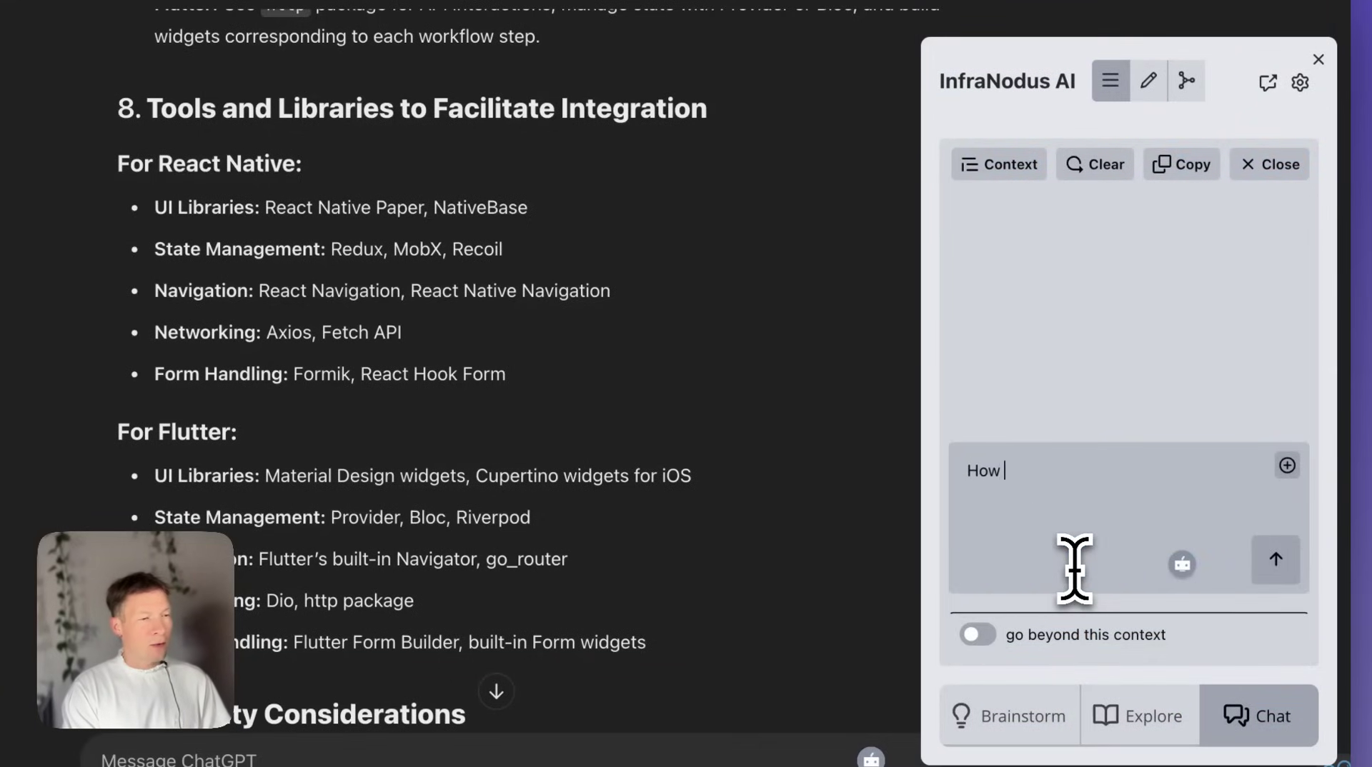
Step: Ask 'How I can develop it further' and return to the graph view
{"action": "type", "text": "How I can develop it further?"}
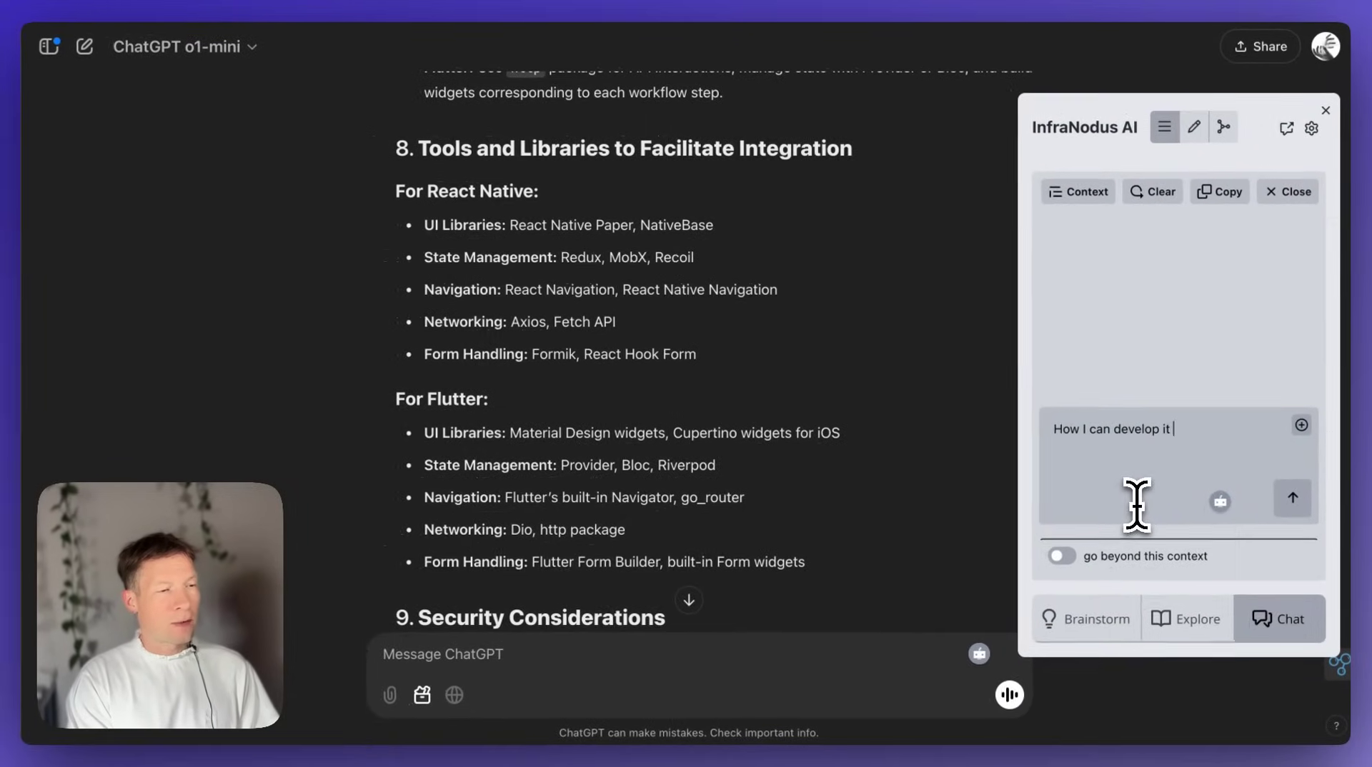
{"action": "key", "text": "Return"}
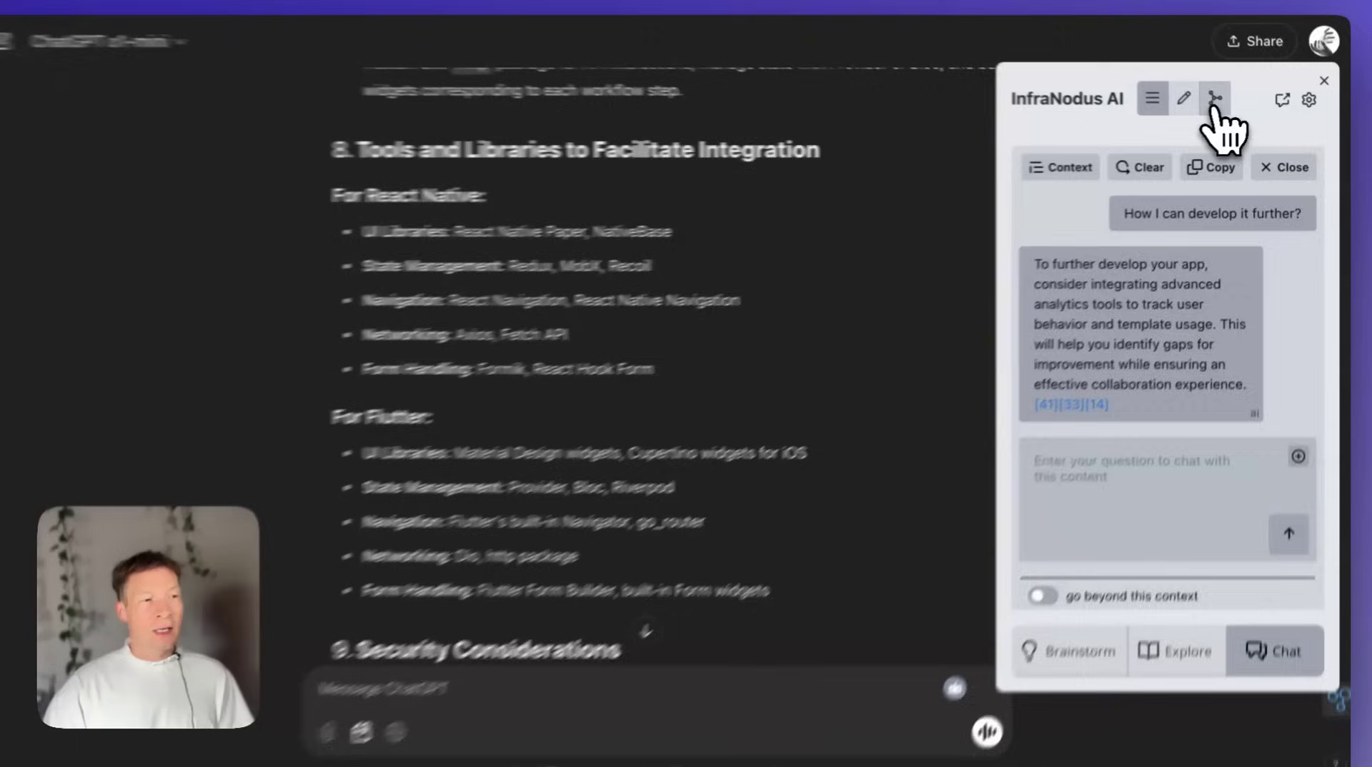
{"action": "left_click", "coordinate": [1223, 100]}
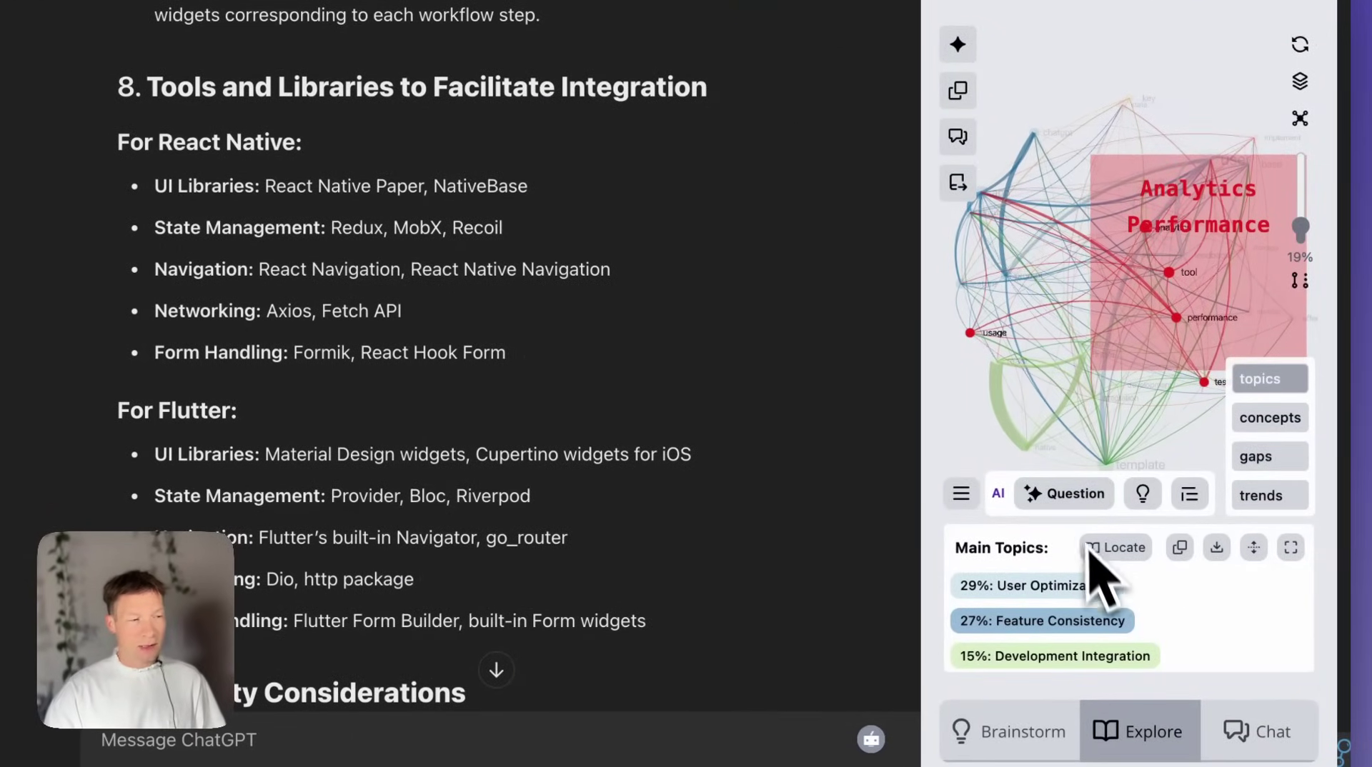
Step: Generate and copy a question on cloud performance analytics for prompt-engineering A/B testing
{"action": "scroll", "coordinate": [1115, 629], "scroll_direction": "down", "scroll_amount": 3}
{"action": "scroll", "coordinate": [1125, 654], "scroll_direction": "up", "scroll_amount": 3}
{"action": "left_click", "coordinate": [1080, 495]}
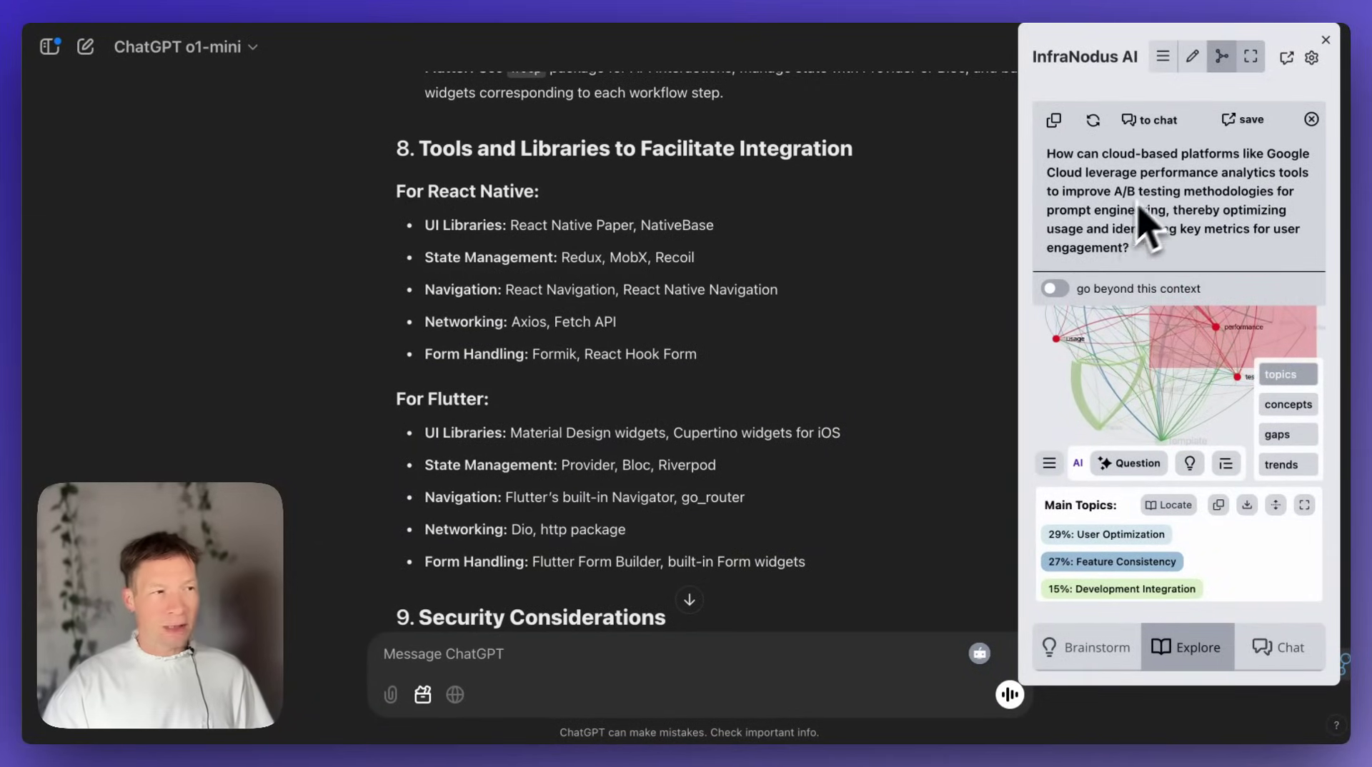
{"action": "left_click", "coordinate": [1053, 119]}
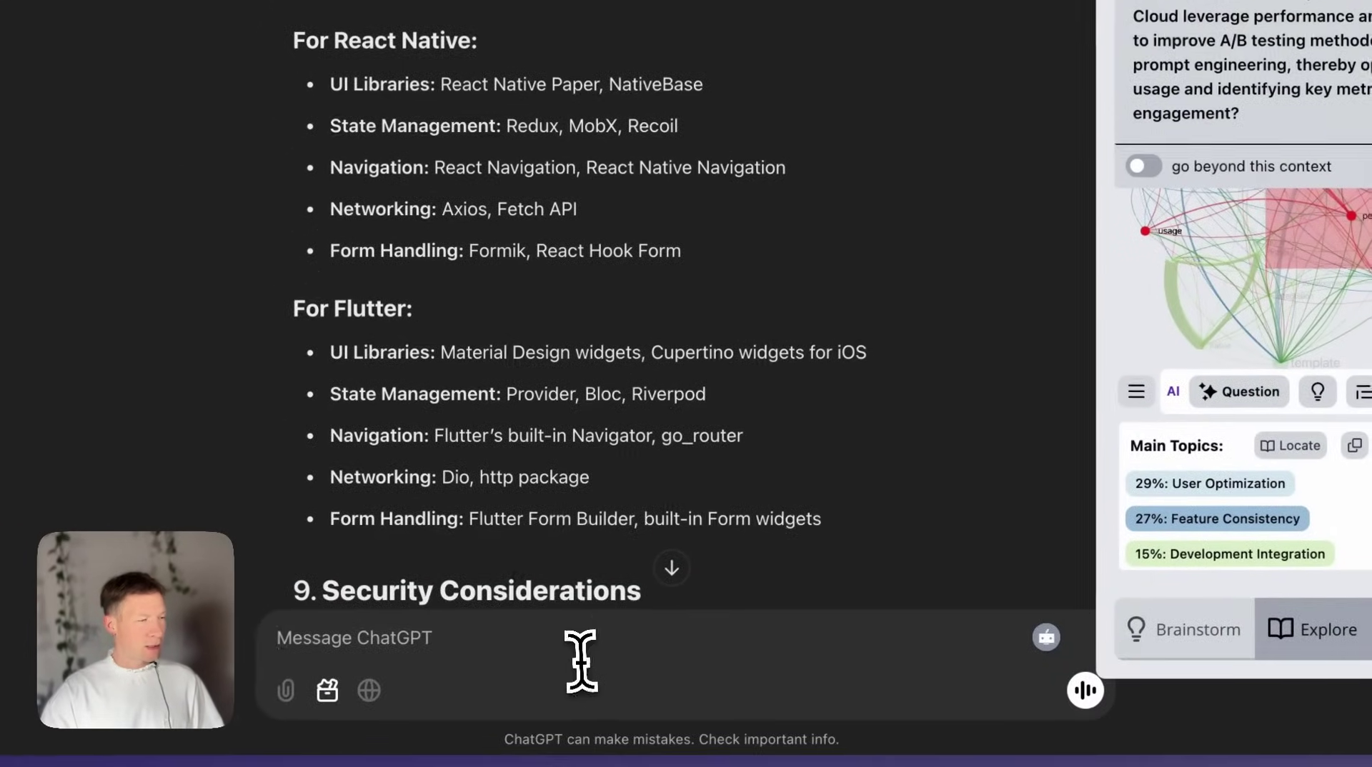
Step: Send the Google Cloud A/B-testing question to ChatGPT, then refresh the InfraNodus graph
{"action": "left_click", "coordinate": [592, 662]}
{"action": "key", "text": "ctrl+v"}
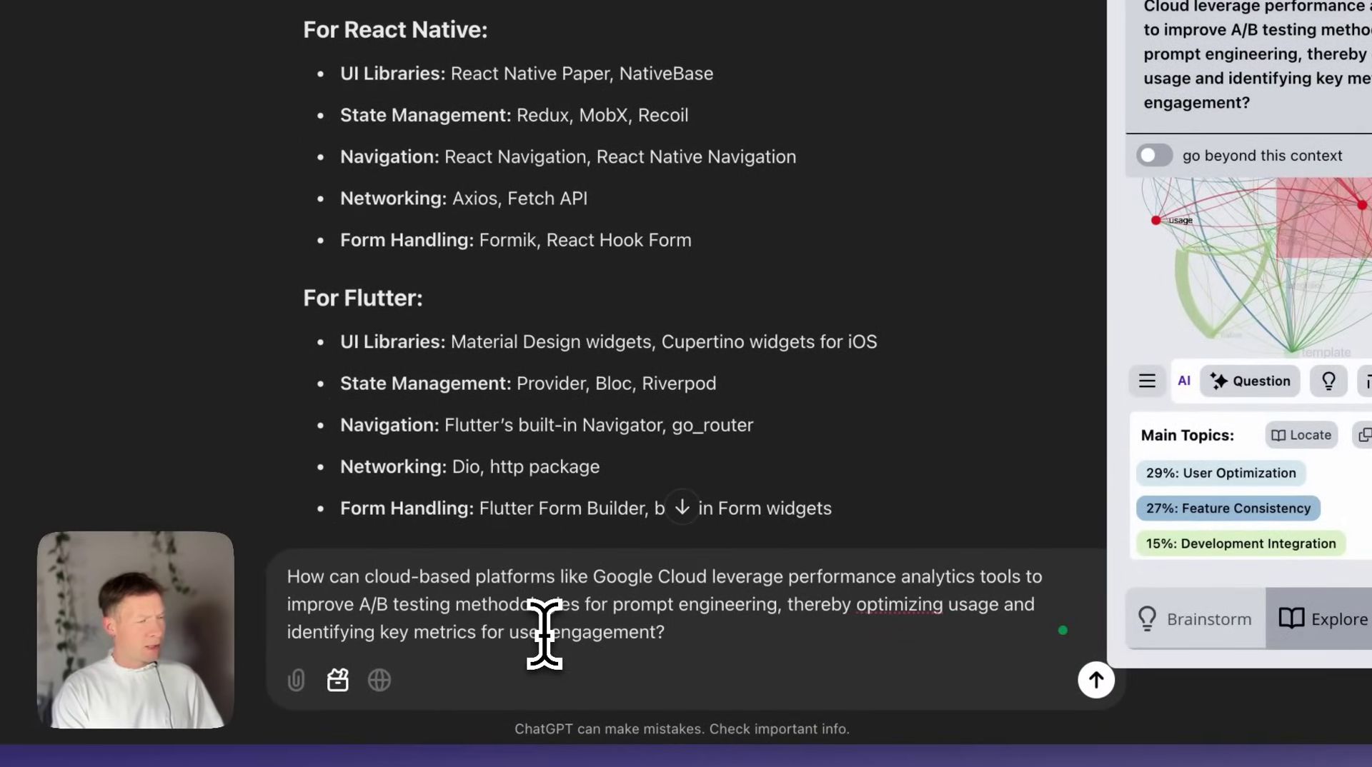
{"action": "key", "text": "Return"}
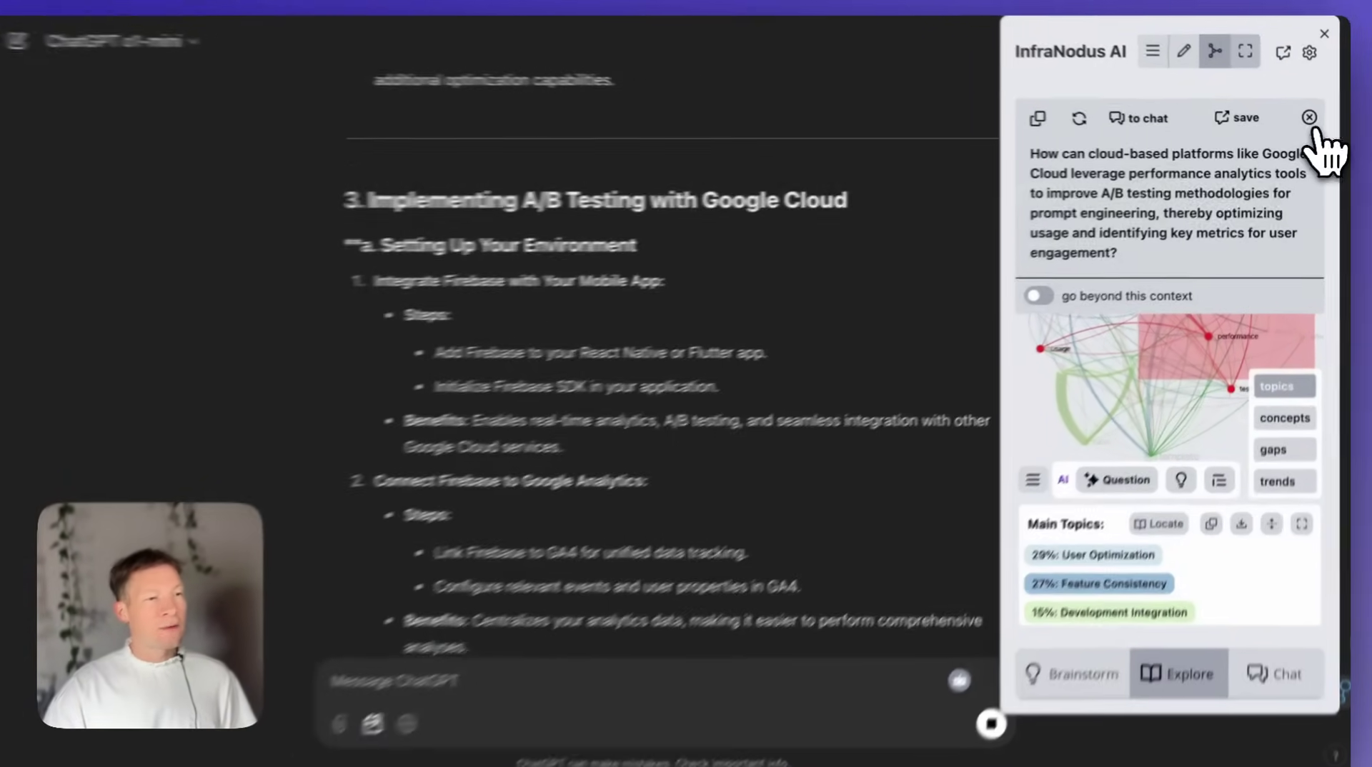
{"action": "left_click", "coordinate": [1311, 119]}
{"action": "left_click", "coordinate": [1309, 109]}
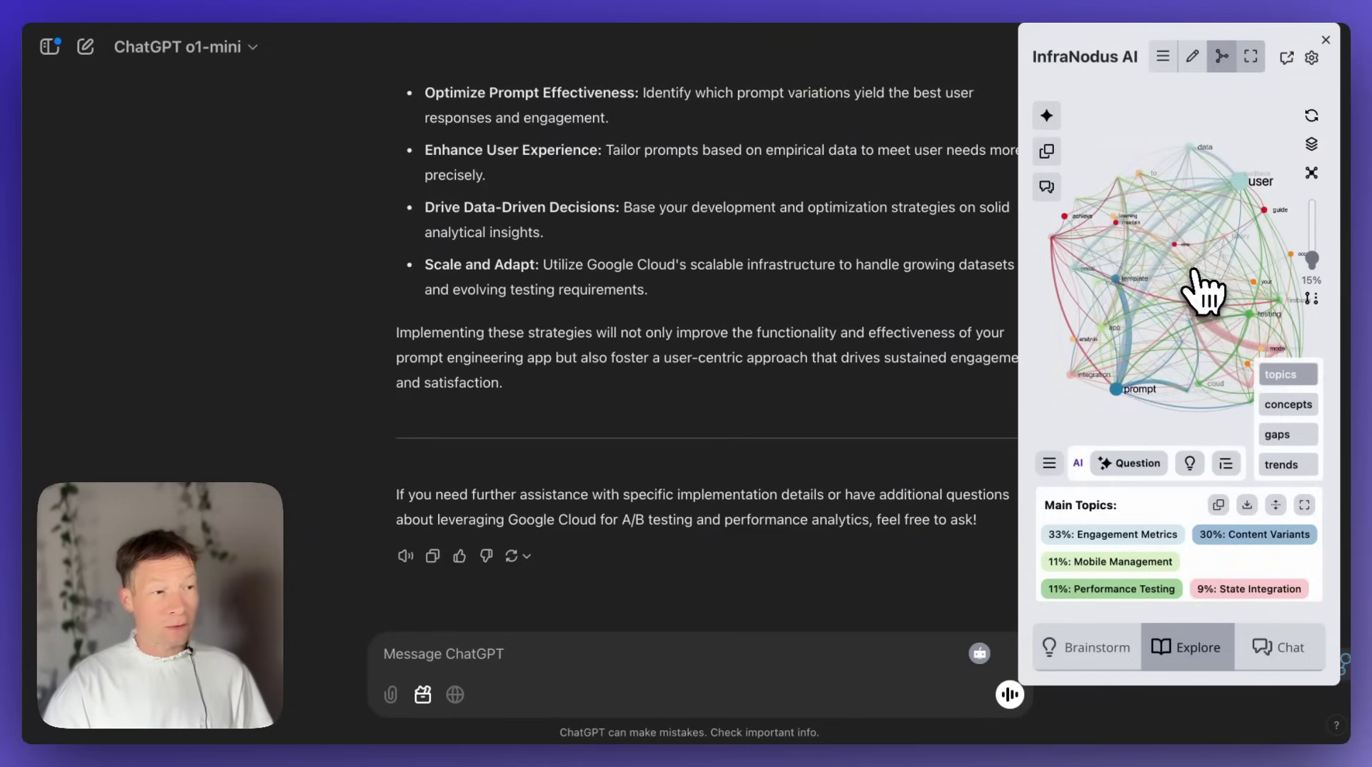
Step: Zoom into the graph and select the 'machine' node to see its connections
{"action": "scroll", "coordinate": [1190, 286], "scroll_direction": "up", "scroll_amount": 5}
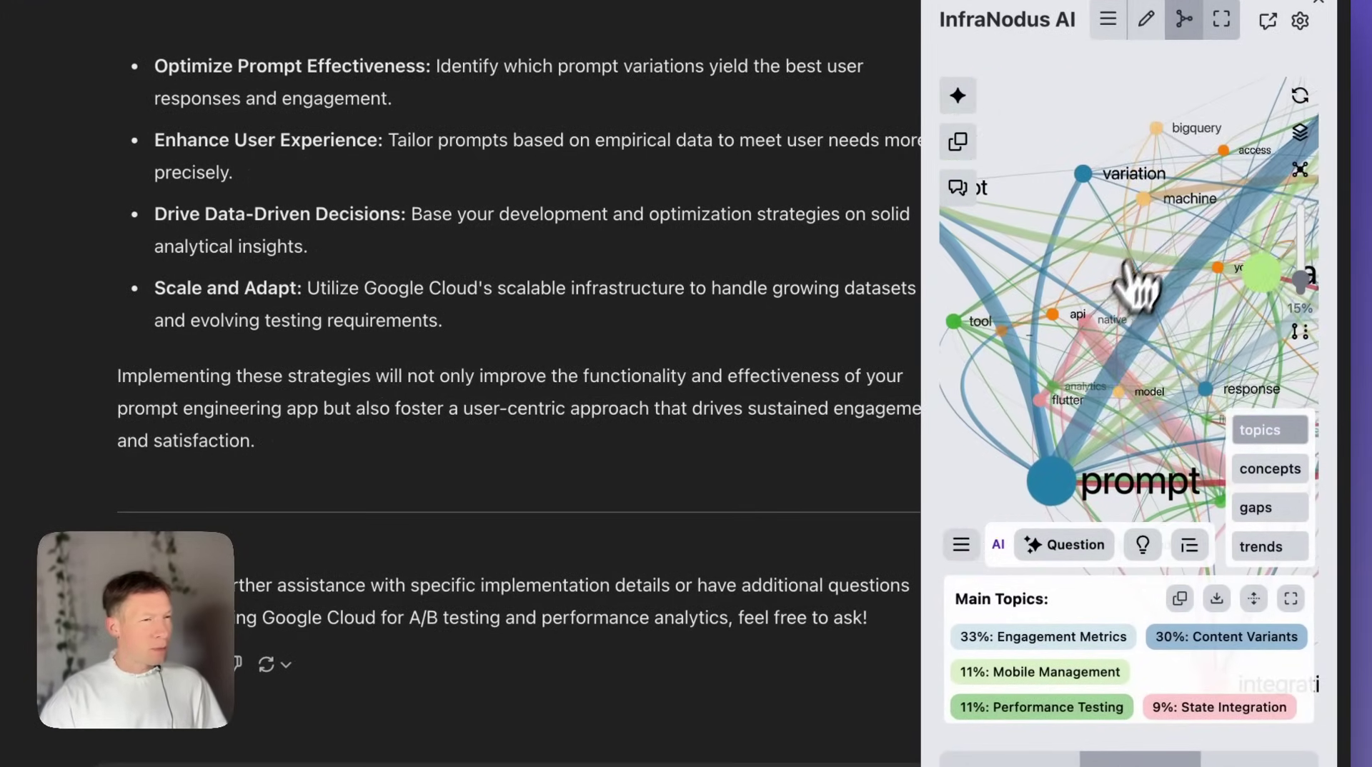
{"action": "left_click", "coordinate": [1144, 207]}
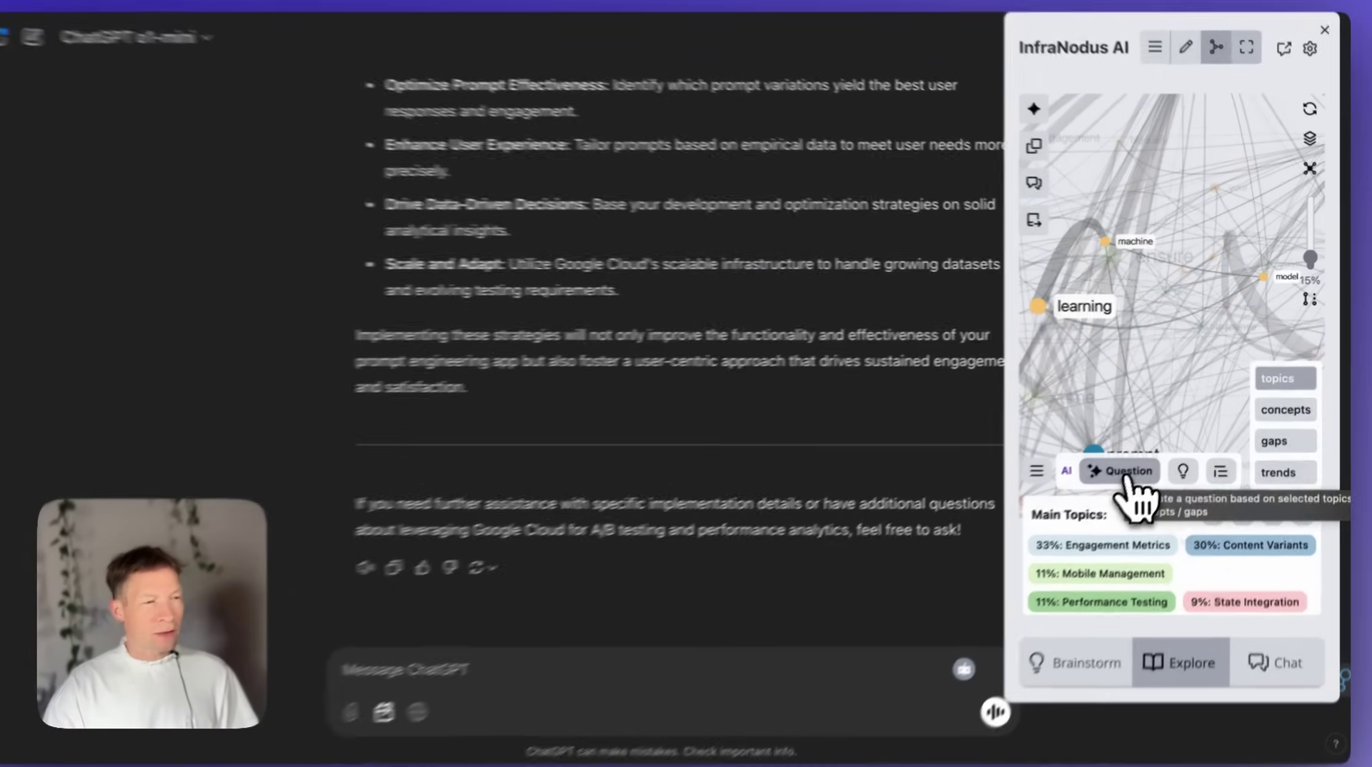
Step: Generate a question on combining machine learning and user feedback metrics in React Native or Flutter
{"action": "left_click", "coordinate": [1135, 464]}
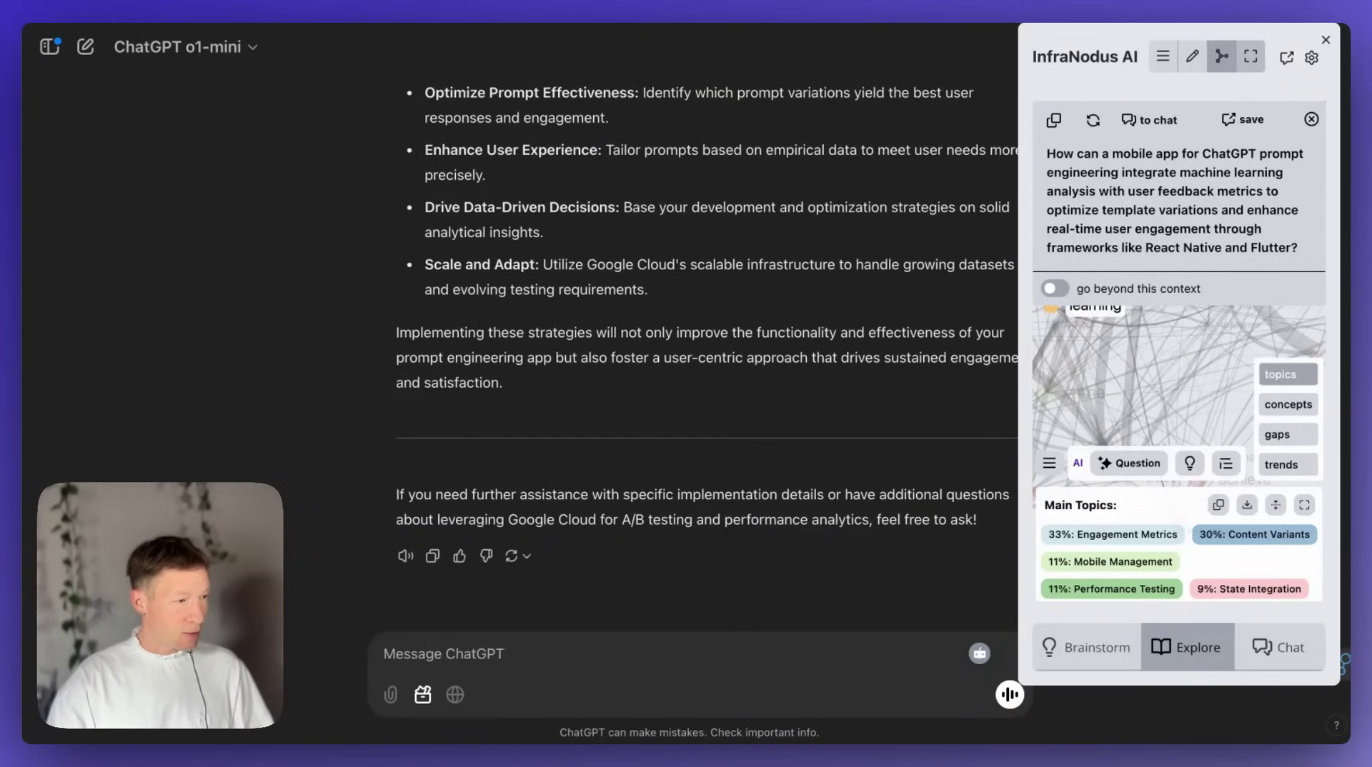
Step: Send the mobile-app question to ChatGPT and close the question card and InfraNodus panel
{"action": "left_click", "coordinate": [457, 654]}
{"action": "key", "text": "ctrl+v"}
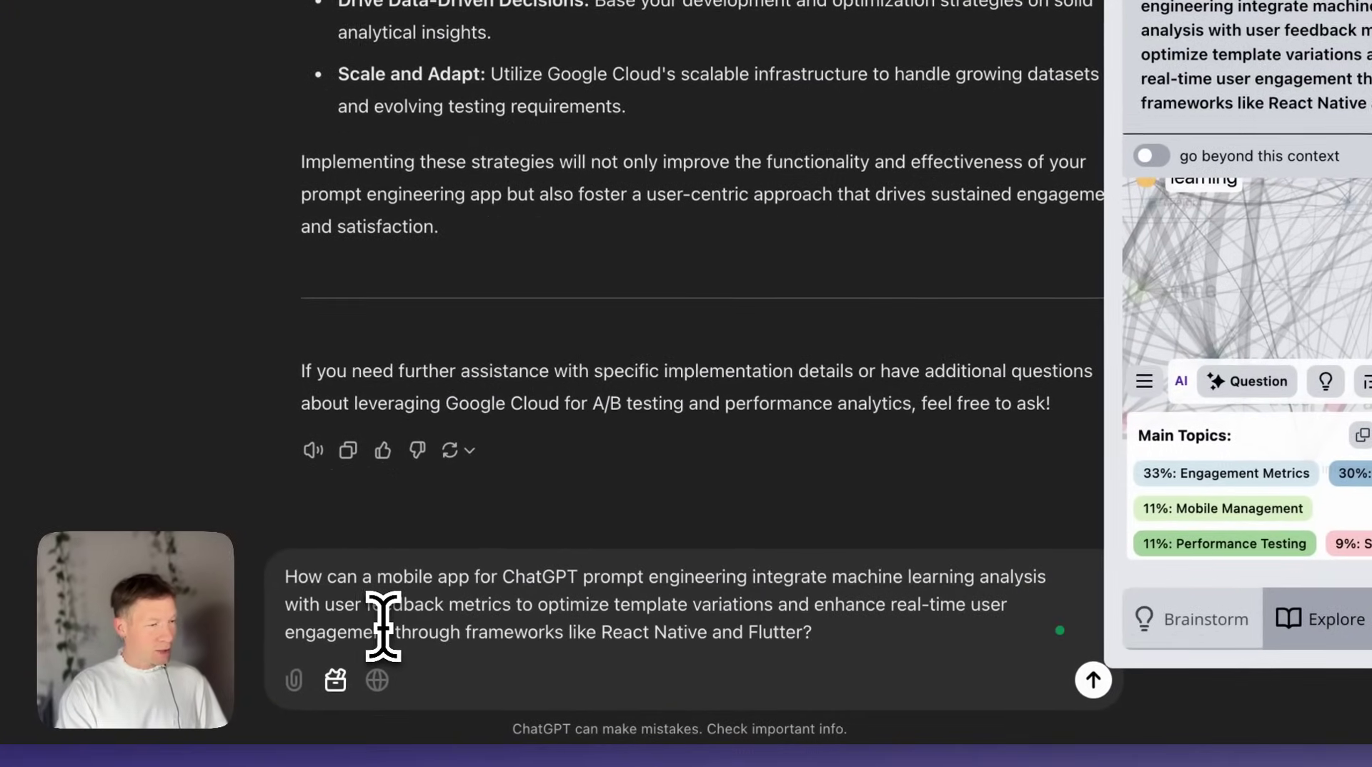
{"action": "key", "text": "Return"}
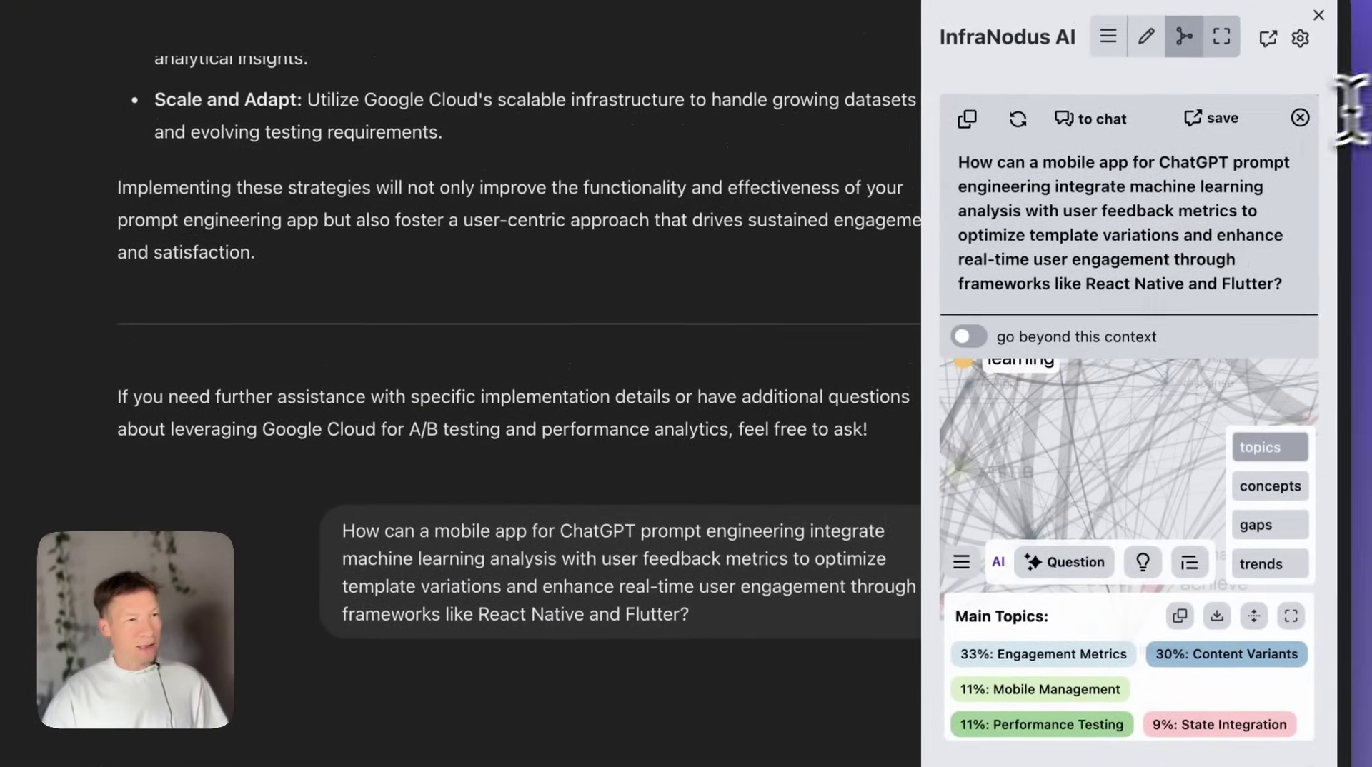
{"action": "left_click", "coordinate": [1301, 110]}
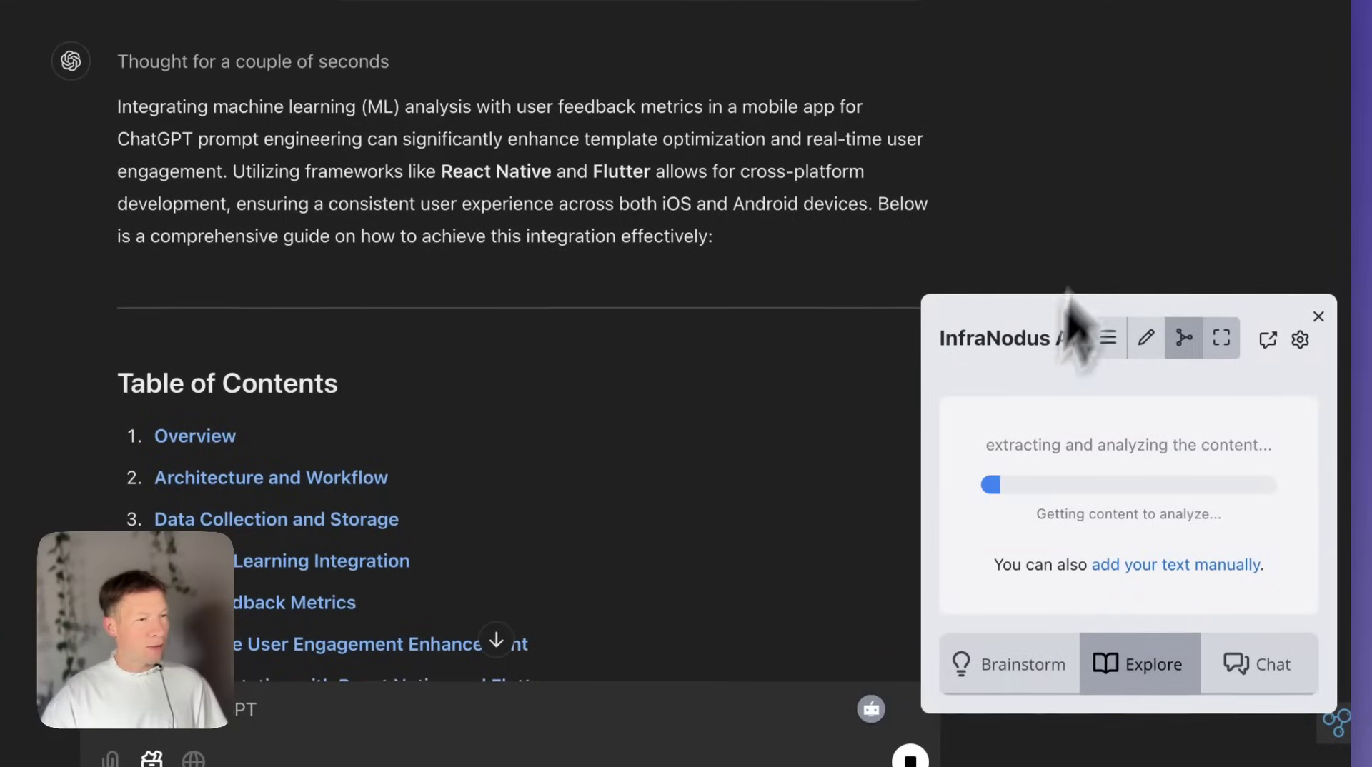
{"action": "left_click", "coordinate": [1319, 317]}
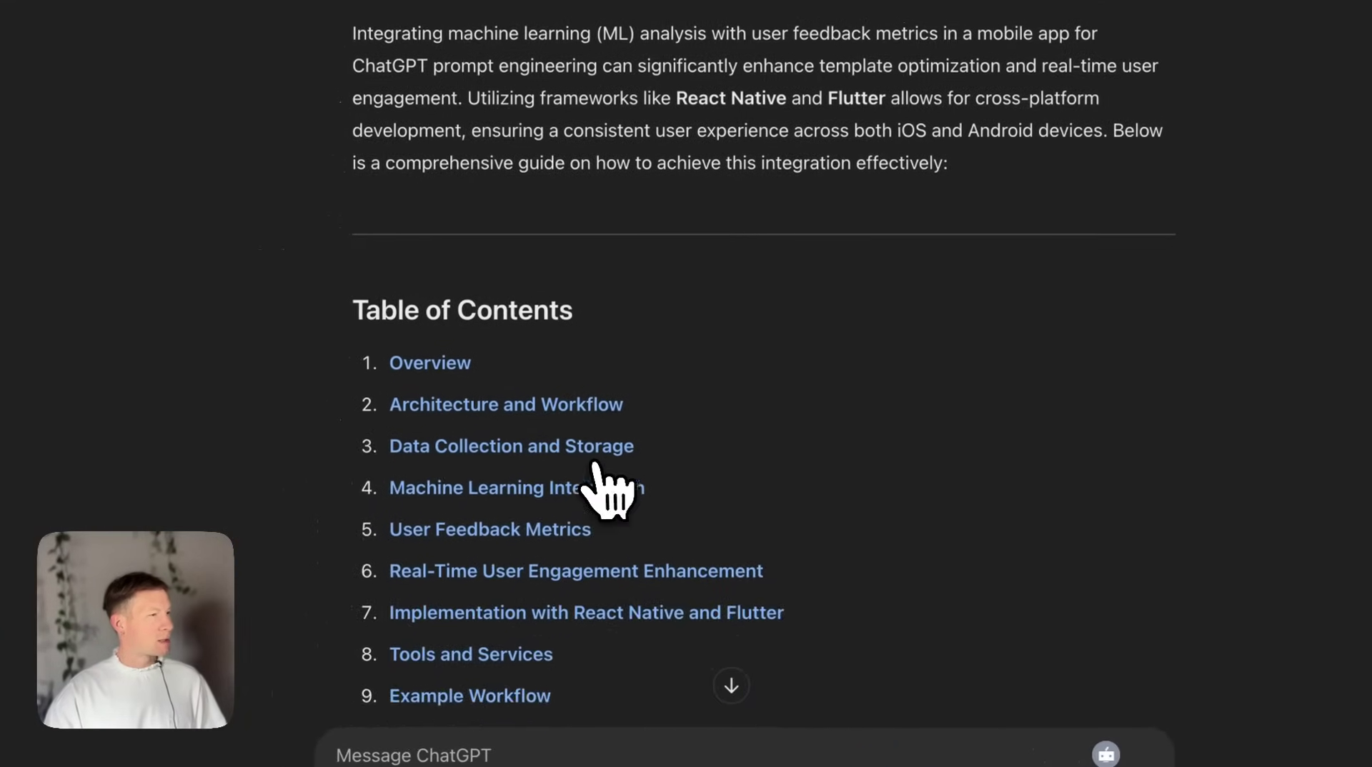
Step: Scroll through ChatGPT's detailed answer and its table of contents
{"action": "scroll", "coordinate": [593, 400], "scroll_direction": "up", "scroll_amount": 3}
{"action": "scroll", "coordinate": [622, 335], "scroll_direction": "down", "scroll_amount": 10}
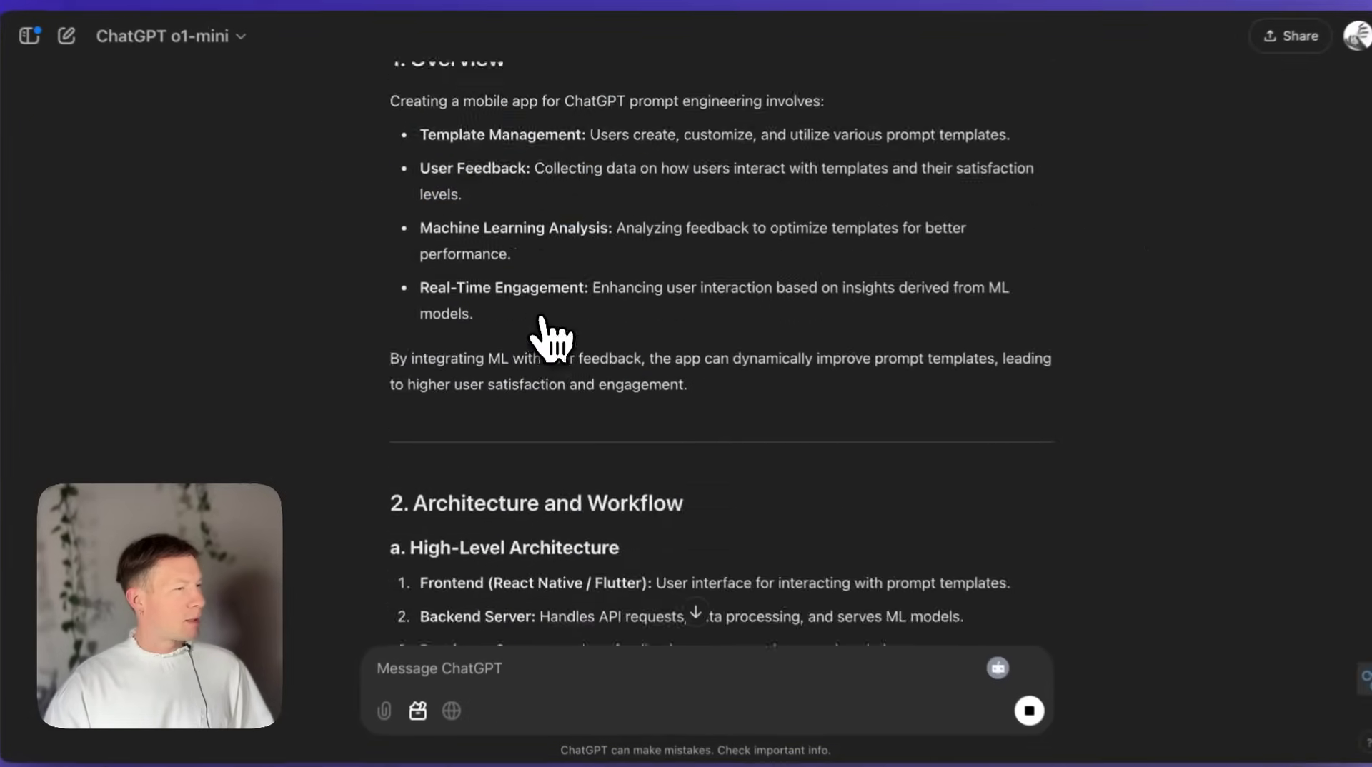
{"action": "scroll", "coordinate": [550, 339], "scroll_direction": "down", "scroll_amount": 15}
{"action": "scroll", "coordinate": [552, 332], "scroll_direction": "up", "scroll_amount": 5}
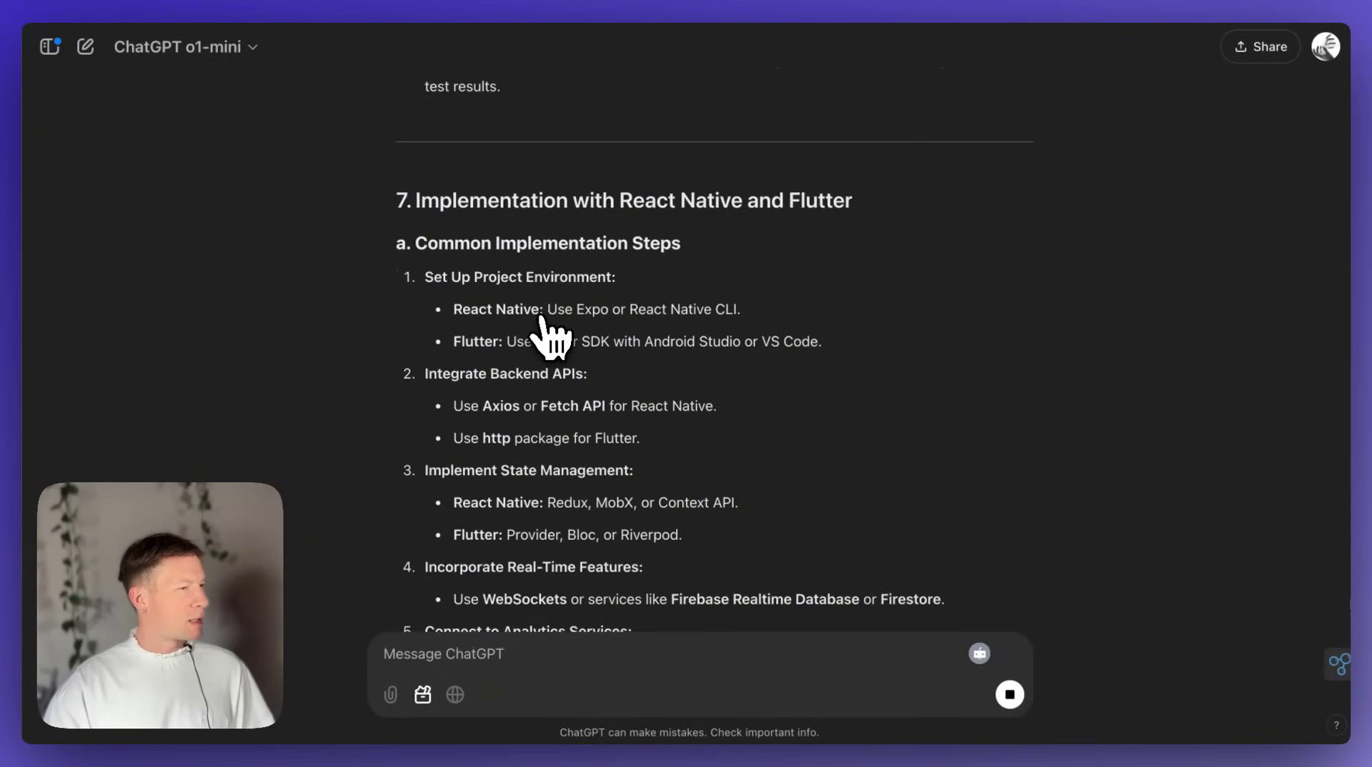
{"action": "scroll", "coordinate": [551, 335], "scroll_direction": "up", "scroll_amount": 15}
{"action": "scroll", "coordinate": [550, 336], "scroll_direction": "up", "scroll_amount": 15}
{"action": "scroll", "coordinate": [550, 337], "scroll_direction": "up", "scroll_amount": 10}
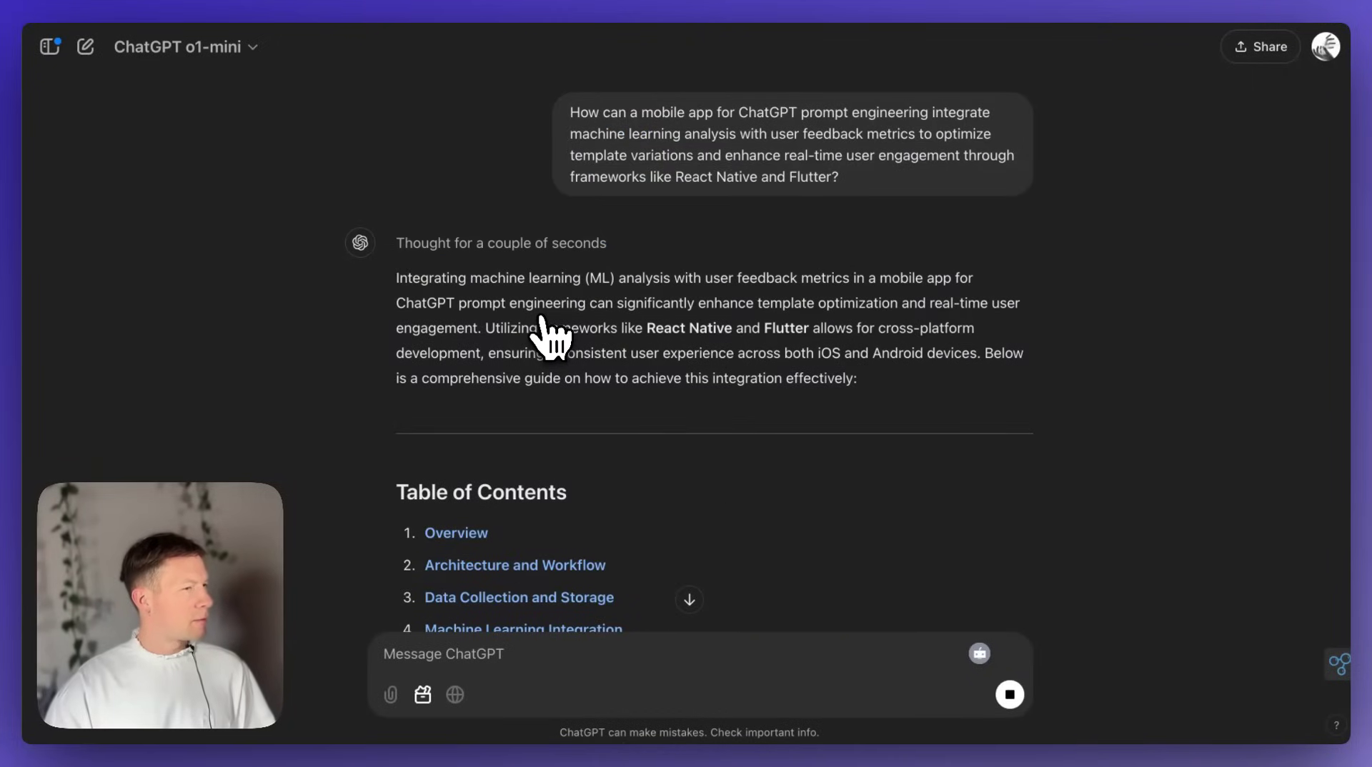
{"action": "scroll", "coordinate": [540, 331], "scroll_direction": "down", "scroll_amount": 1}
{"action": "scroll", "coordinate": [564, 322], "scroll_direction": "up", "scroll_amount": 3}
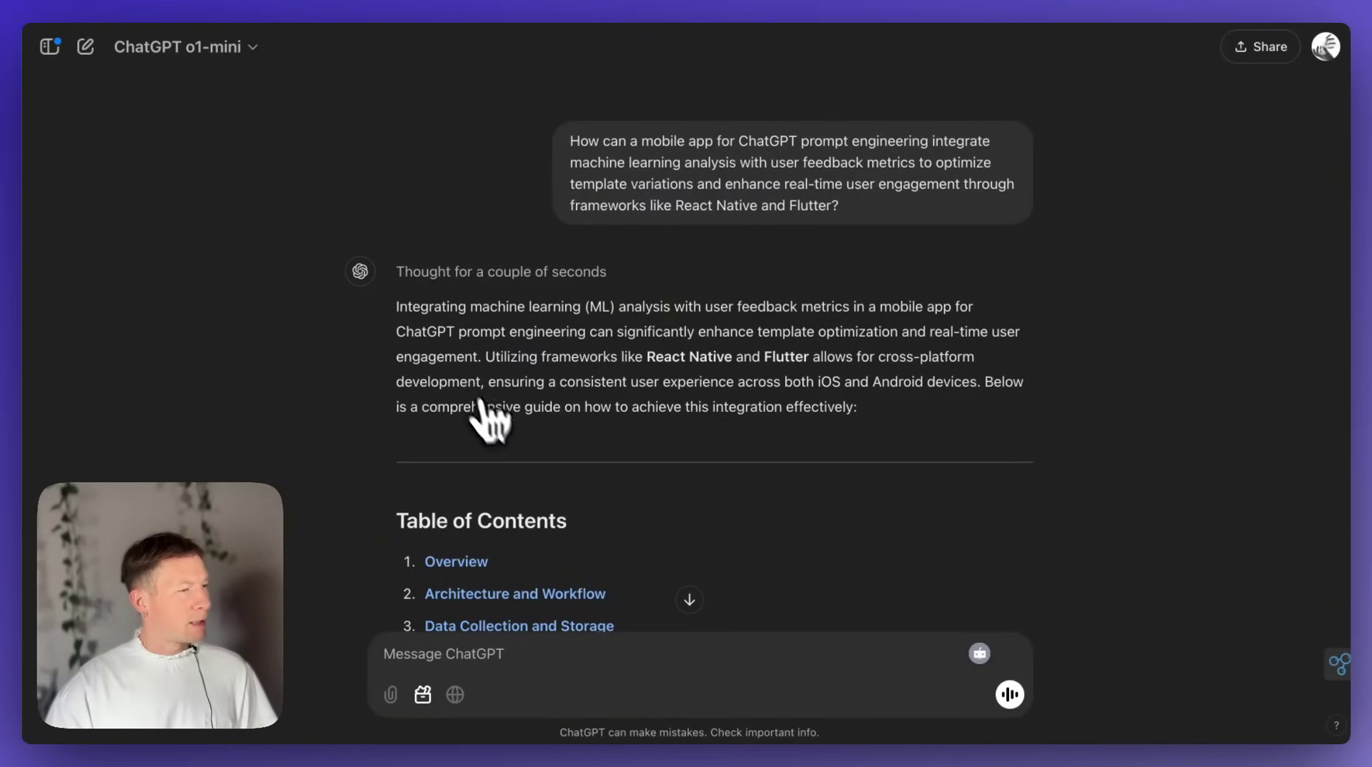
{"action": "scroll", "coordinate": [500, 436], "scroll_direction": "down", "scroll_amount": 2}
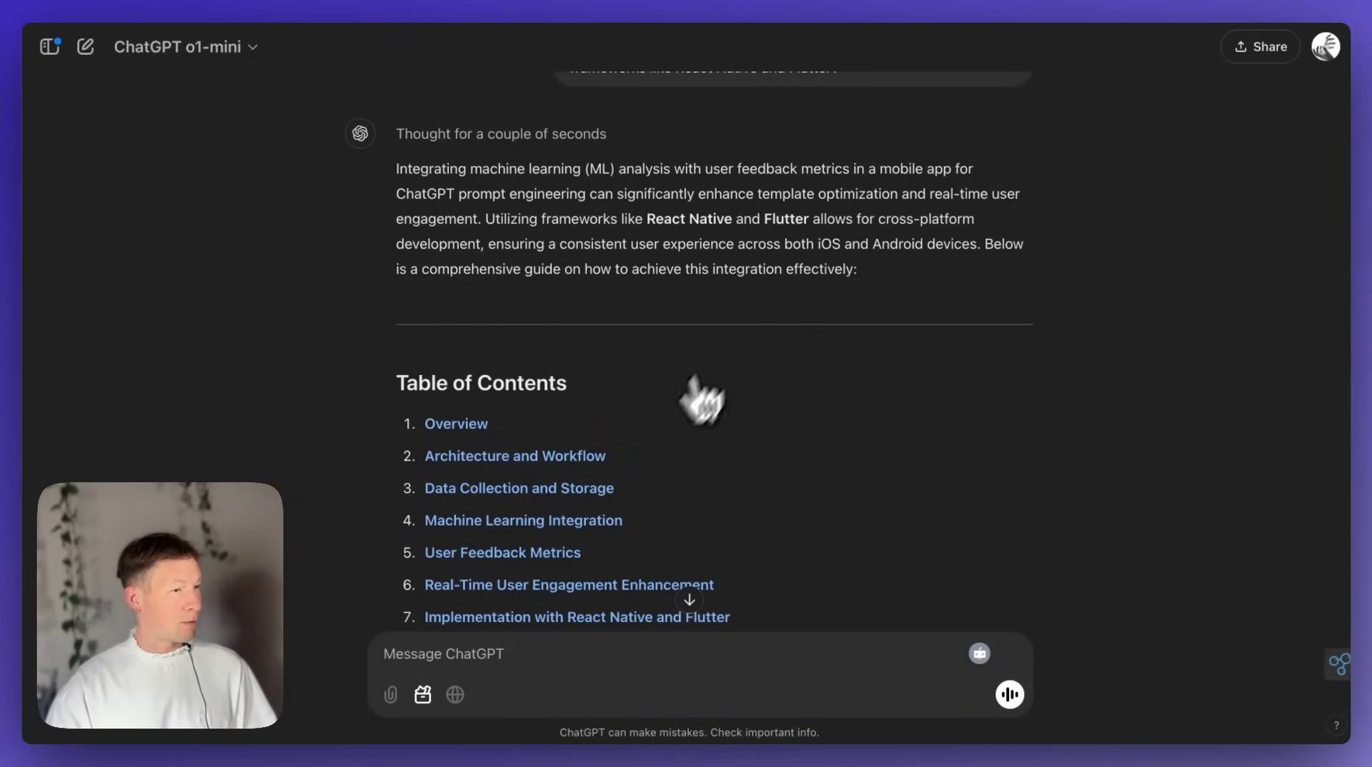
{"action": "scroll", "coordinate": [646, 240], "scroll_direction": "down", "scroll_amount": 1}
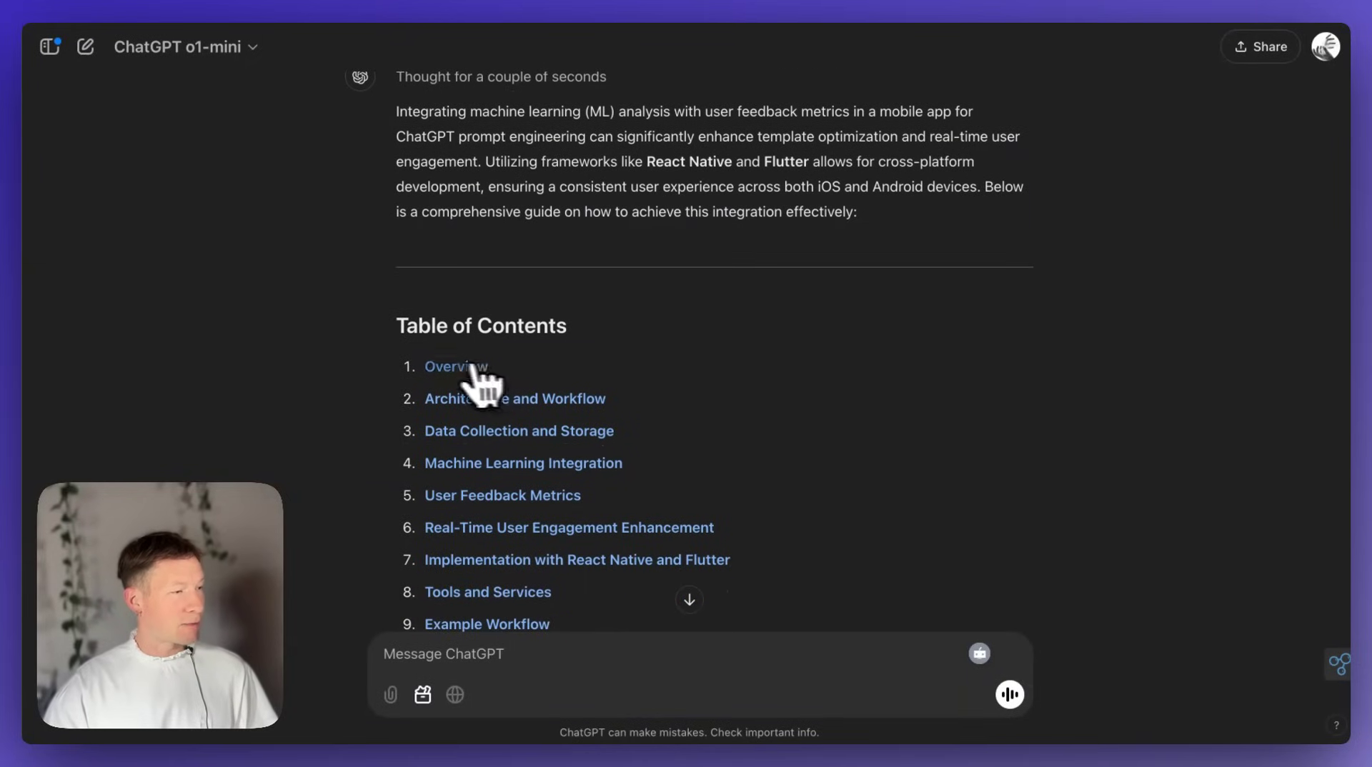
{"action": "scroll", "coordinate": [515, 422], "scroll_direction": "down", "scroll_amount": 6}
{"action": "scroll", "coordinate": [512, 422], "scroll_direction": "up", "scroll_amount": 5}
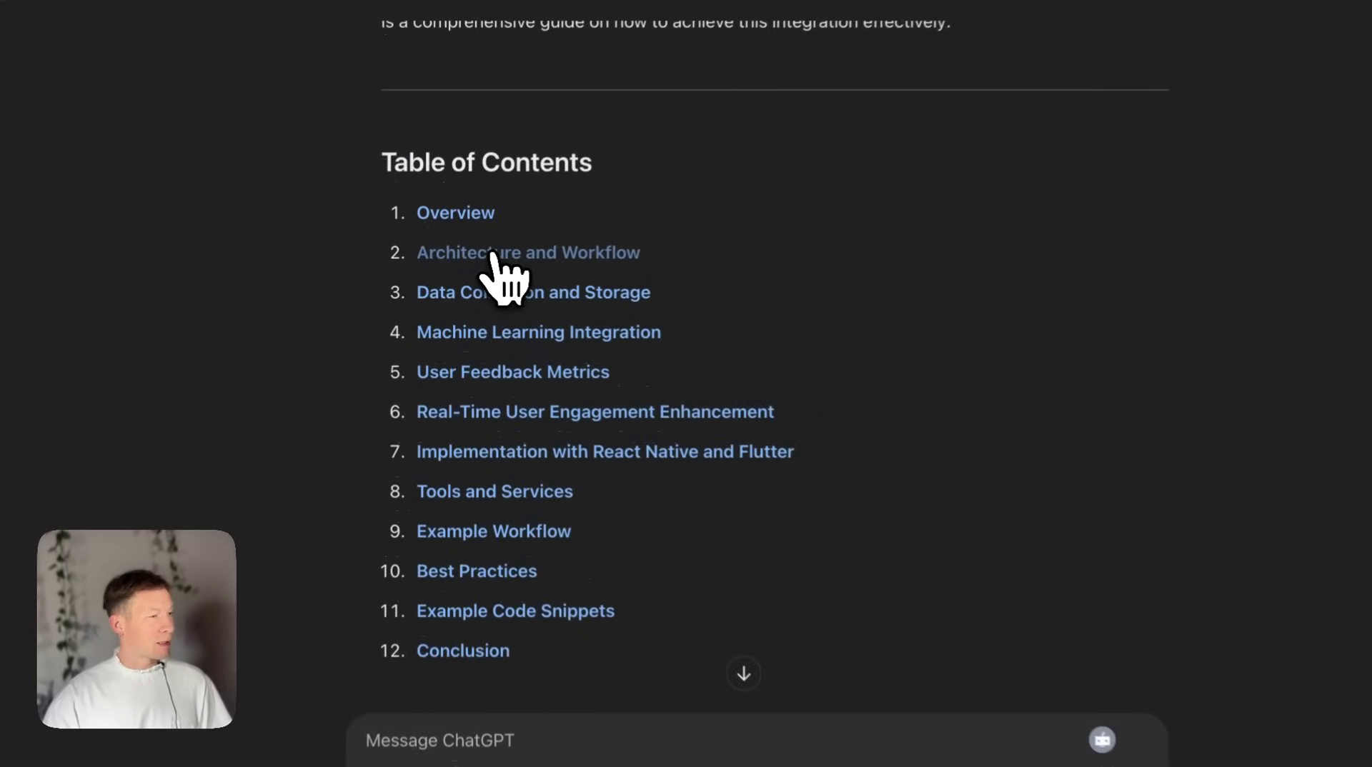
{"action": "scroll", "coordinate": [720, 459], "scroll_direction": "down", "scroll_amount": 12}
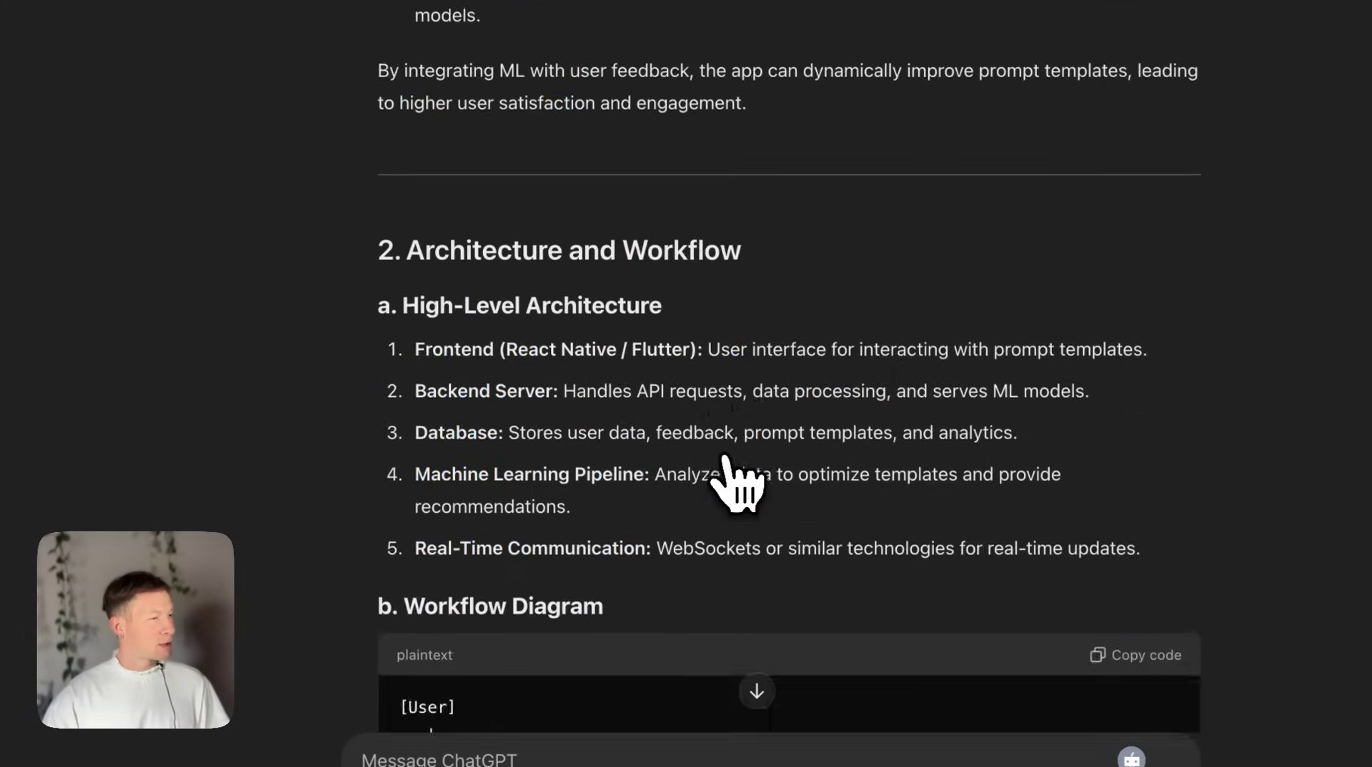
{"action": "scroll", "coordinate": [723, 458], "scroll_direction": "down", "scroll_amount": 15}
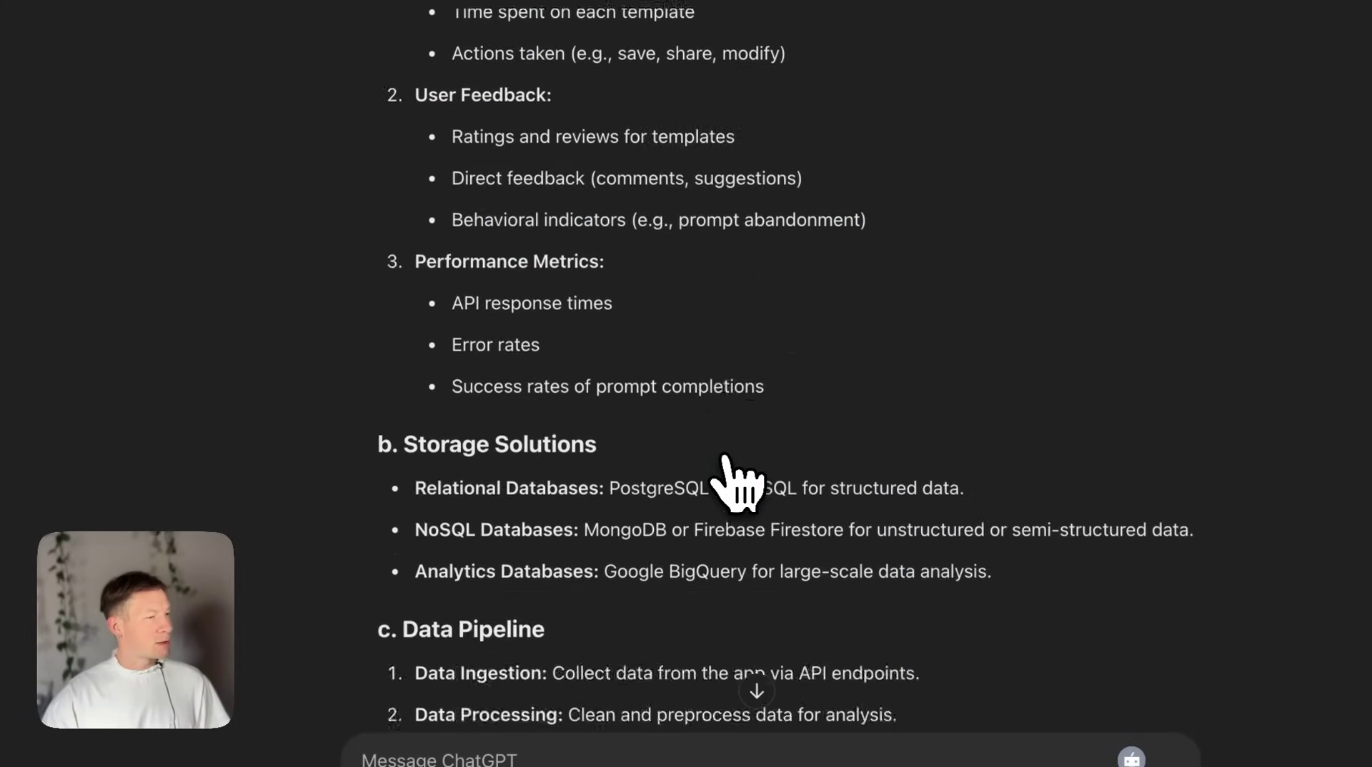
{"action": "scroll", "coordinate": [683, 446], "scroll_direction": "down", "scroll_amount": 15}
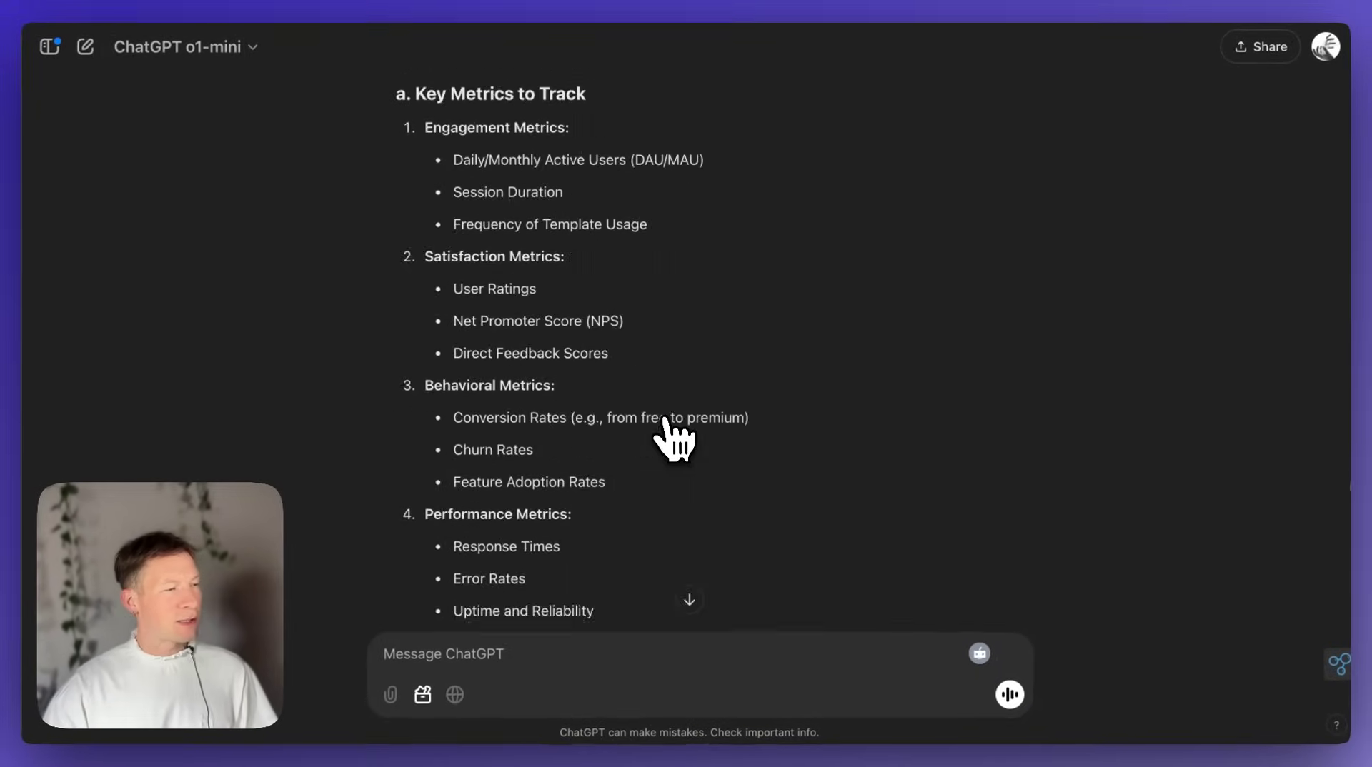
{"action": "scroll", "coordinate": [675, 439], "scroll_direction": "down", "scroll_amount": 20}
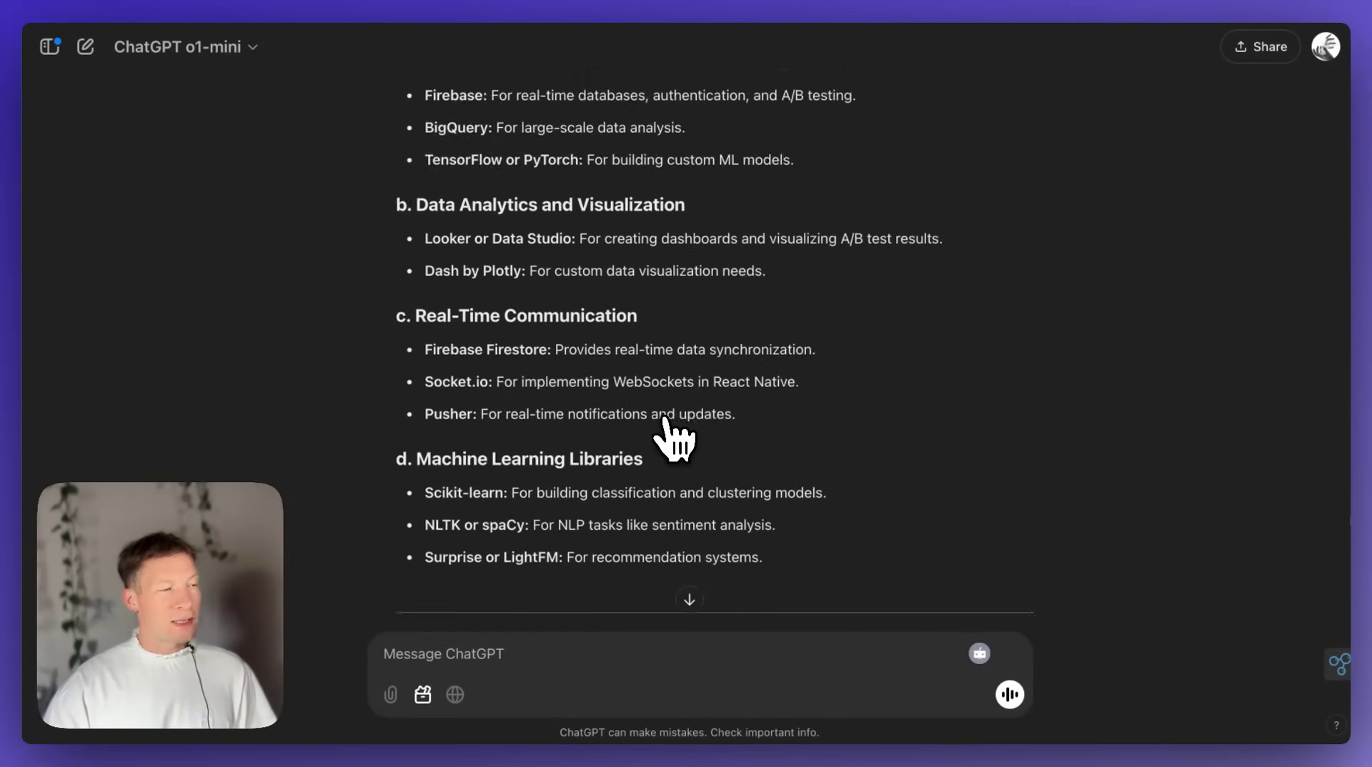
{"action": "scroll", "coordinate": [676, 440], "scroll_direction": "down", "scroll_amount": 2}
{"action": "scroll", "coordinate": [672, 439], "scroll_direction": "down", "scroll_amount": 20}
{"action": "scroll", "coordinate": [675, 439], "scroll_direction": "down", "scroll_amount": 15}
{"action": "scroll", "coordinate": [675, 440], "scroll_direction": "up", "scroll_amount": 20}
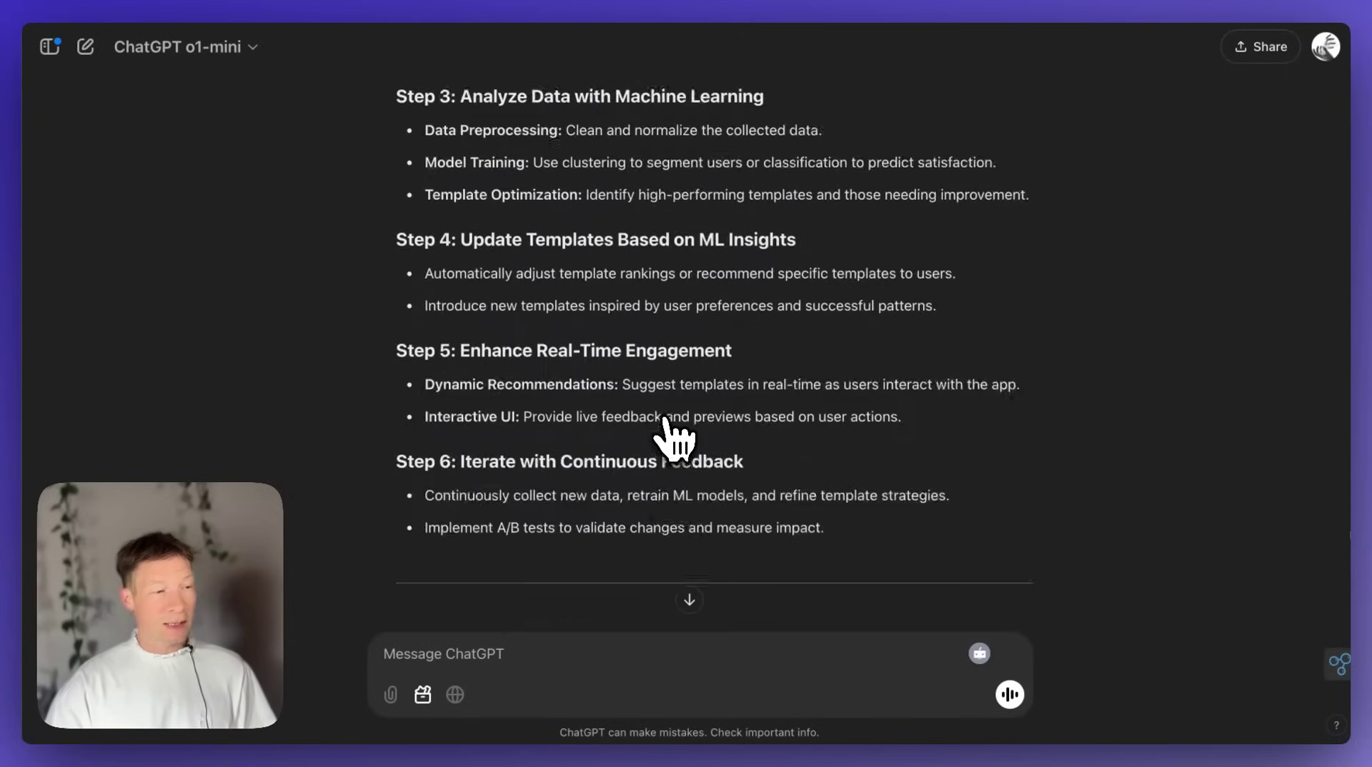
{"action": "scroll", "coordinate": [675, 439], "scroll_direction": "up", "scroll_amount": 20}
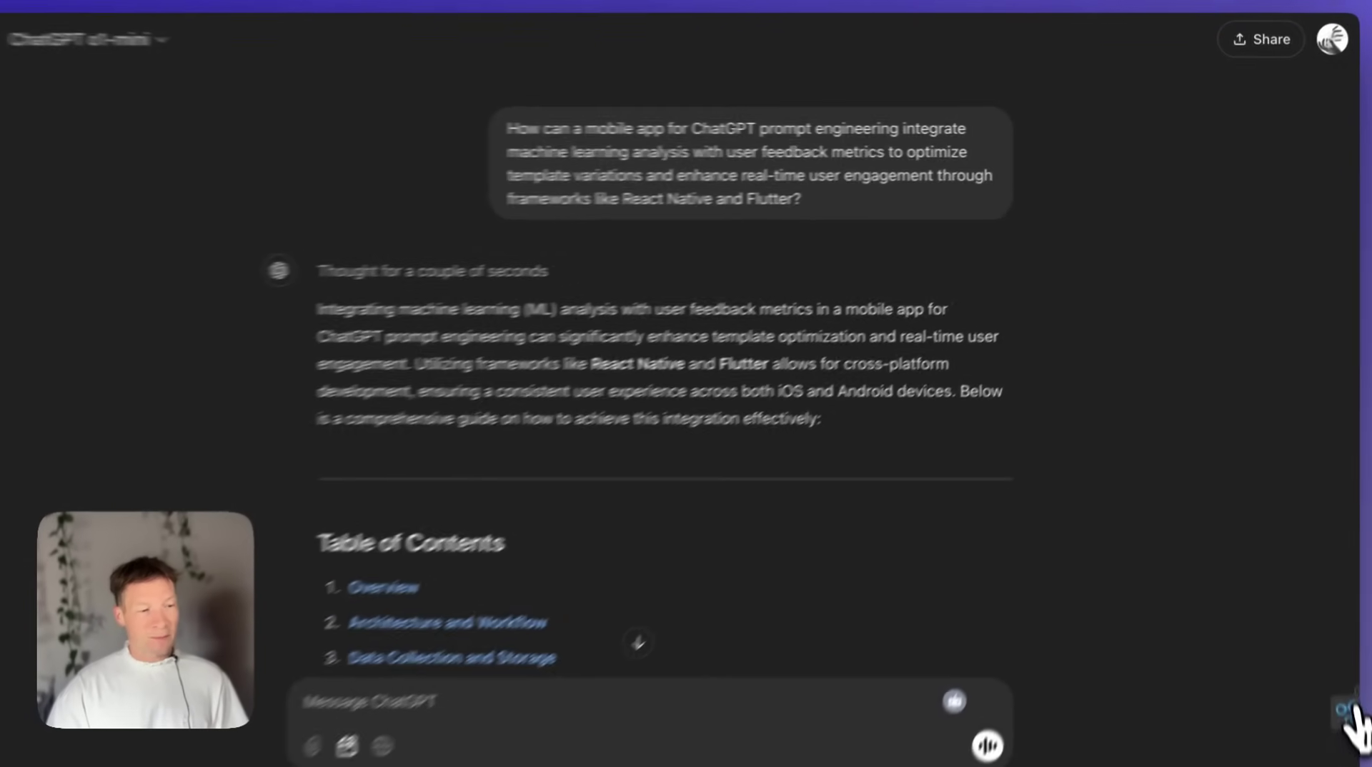
Step: Graph the new answer, cycle through several structural-gap topic pairs, then reset the highlighting
{"action": "left_click", "coordinate": [1347, 714]}
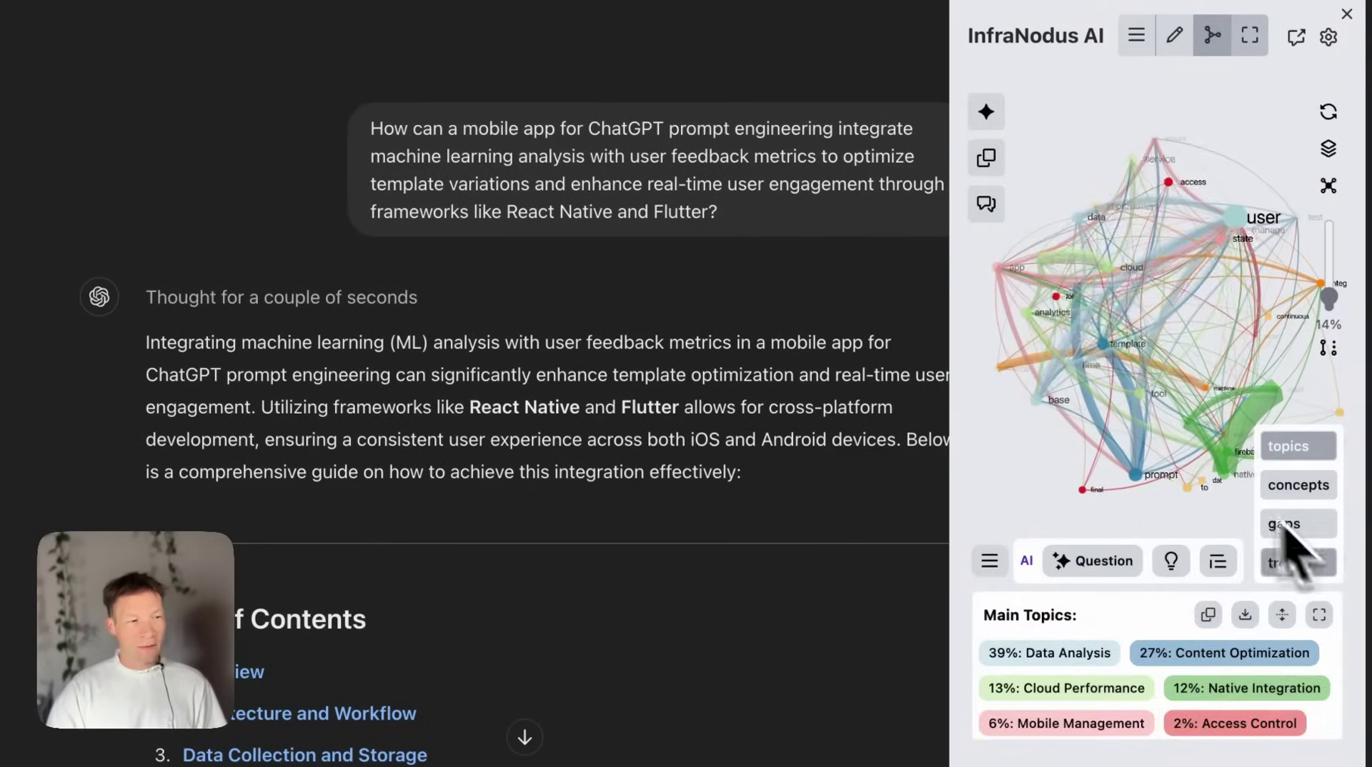
{"action": "left_click", "coordinate": [1292, 533]}
{"action": "left_click", "coordinate": [1138, 709]}
{"action": "left_click", "coordinate": [1140, 712]}
{"action": "left_click", "coordinate": [1141, 712]}
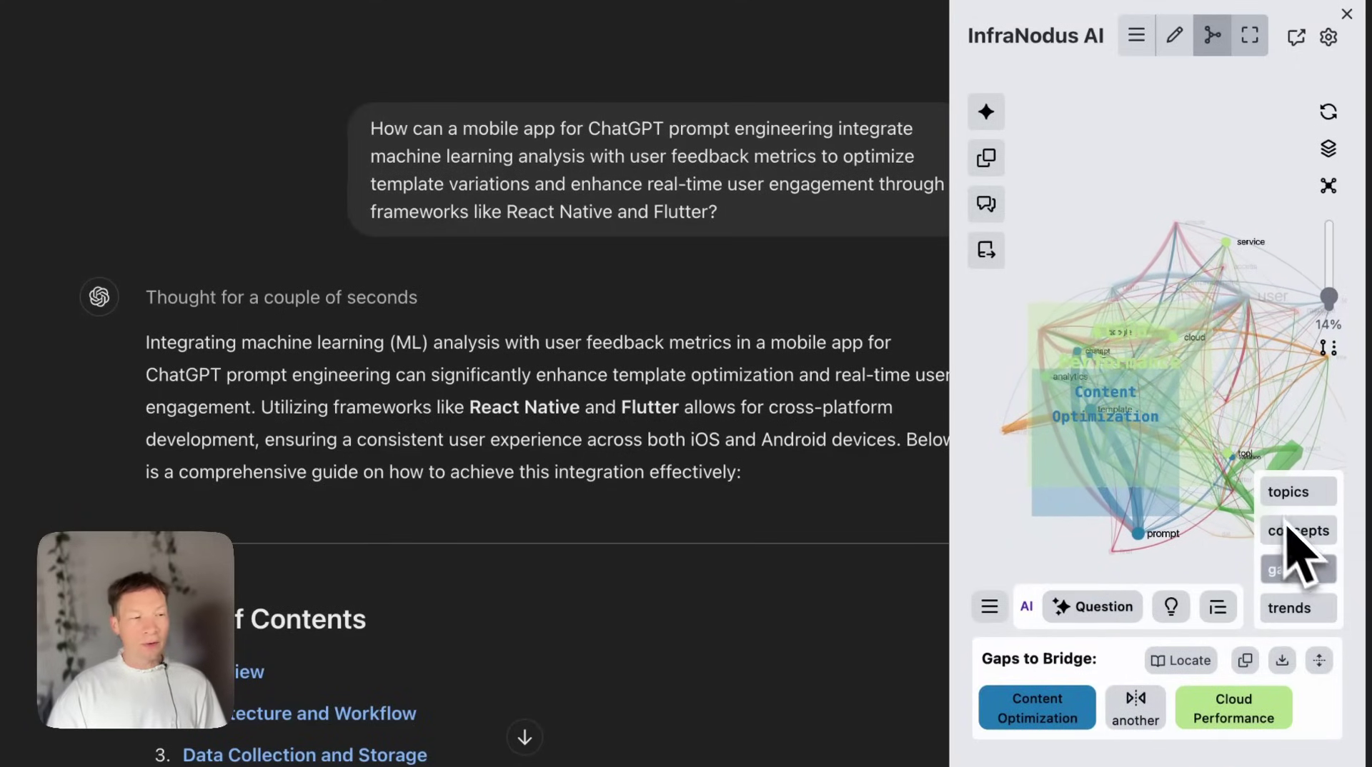
{"action": "left_click", "coordinate": [1328, 111]}
Step: Highlight the Content Optimization topic, then list the top concepts and relations
{"action": "left_click", "coordinate": [1307, 561]}
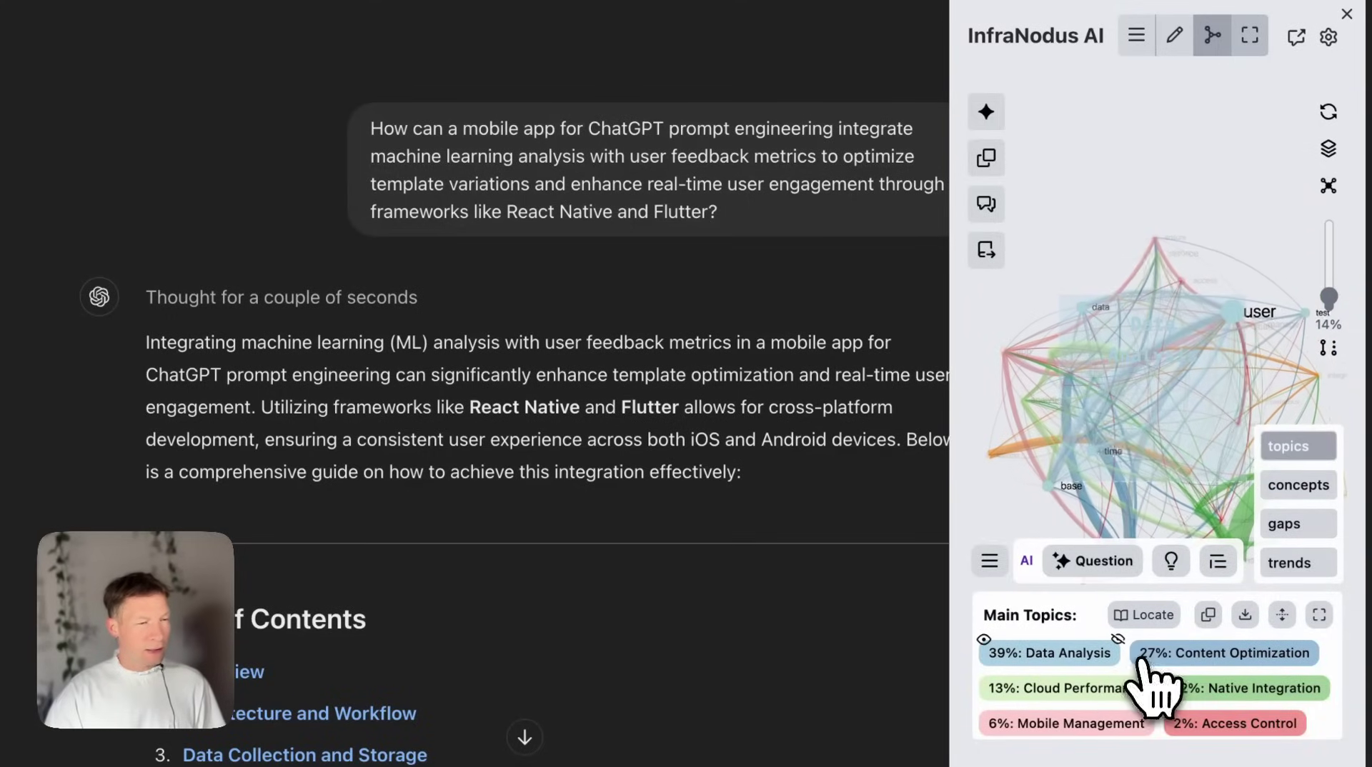
{"action": "left_click", "coordinate": [1190, 656]}
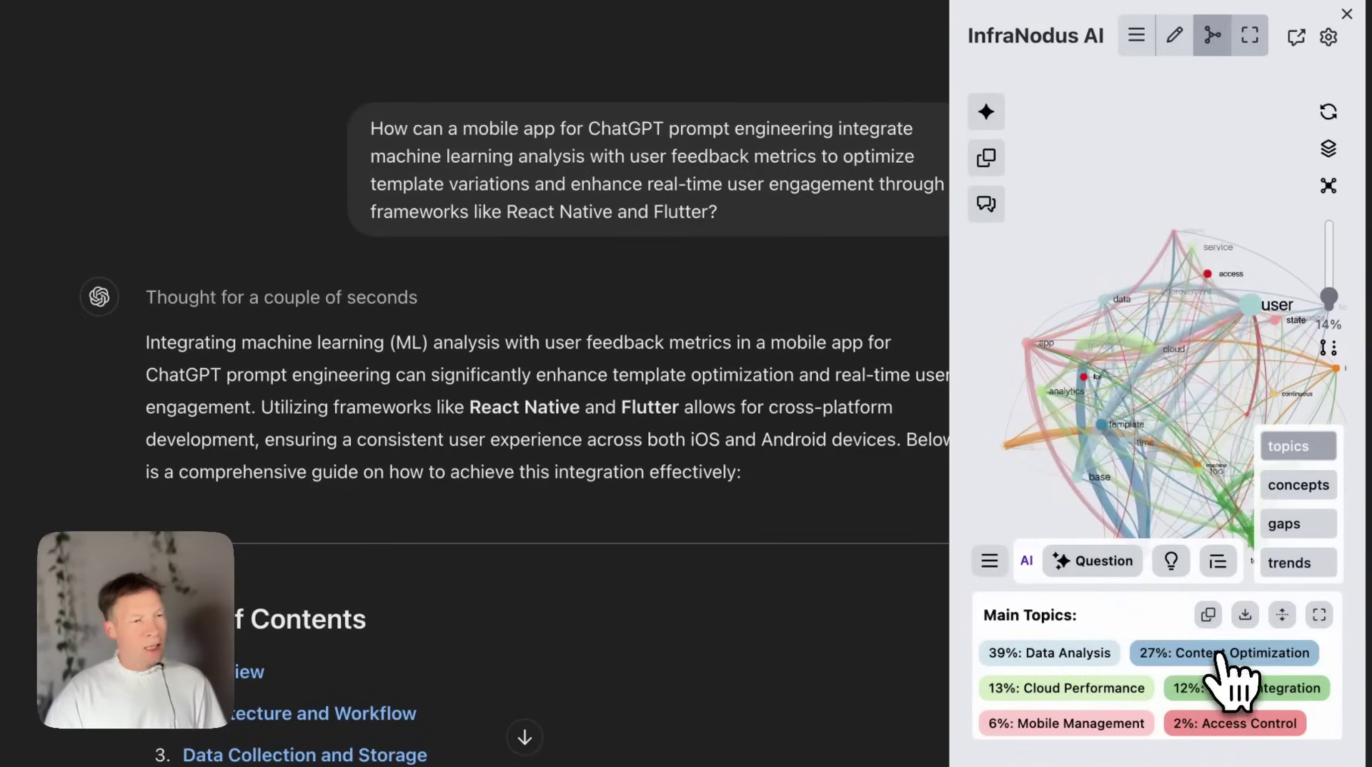
{"action": "left_click", "coordinate": [1300, 488]}
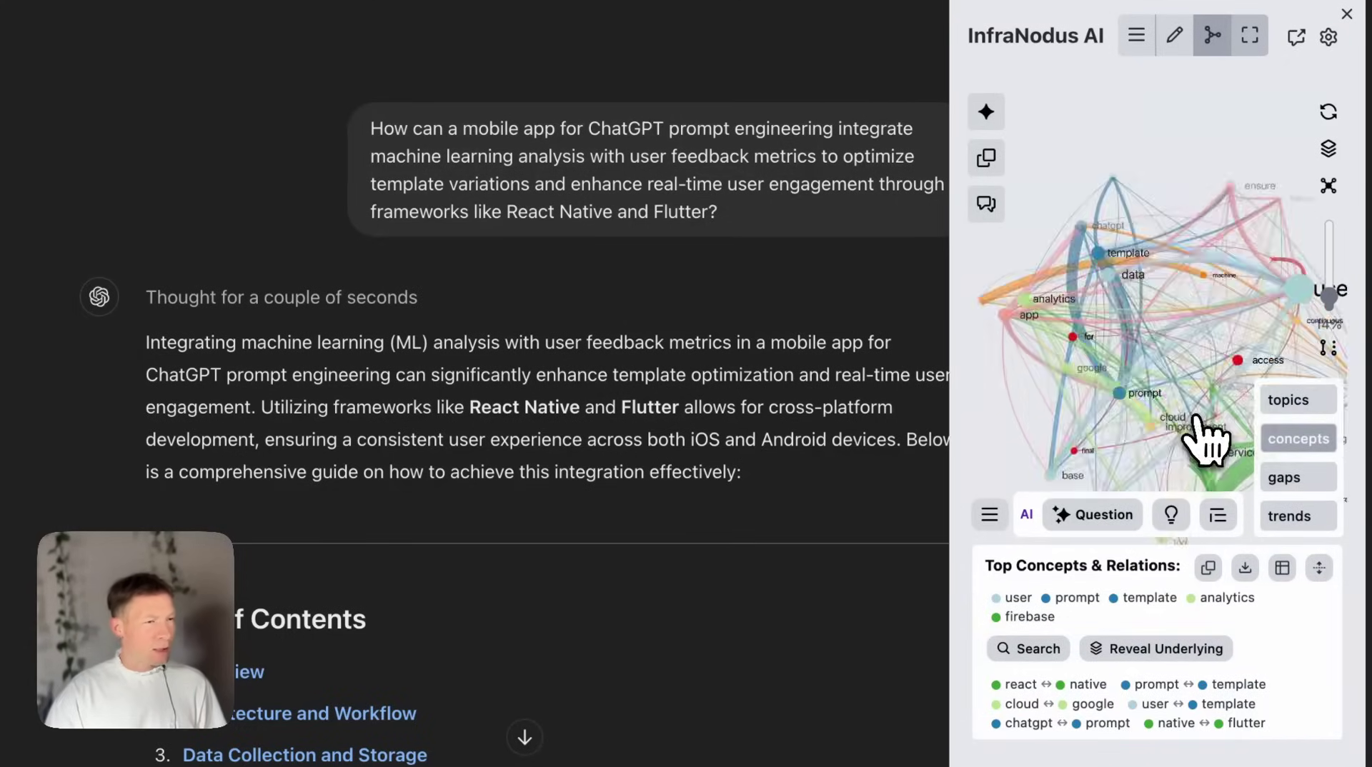
Step: Filter the graph to the 'template' and 'prompt' nodes and zoom to inspect their connections
{"action": "left_click", "coordinate": [1135, 259]}
{"action": "left_click", "coordinate": [1114, 354]}
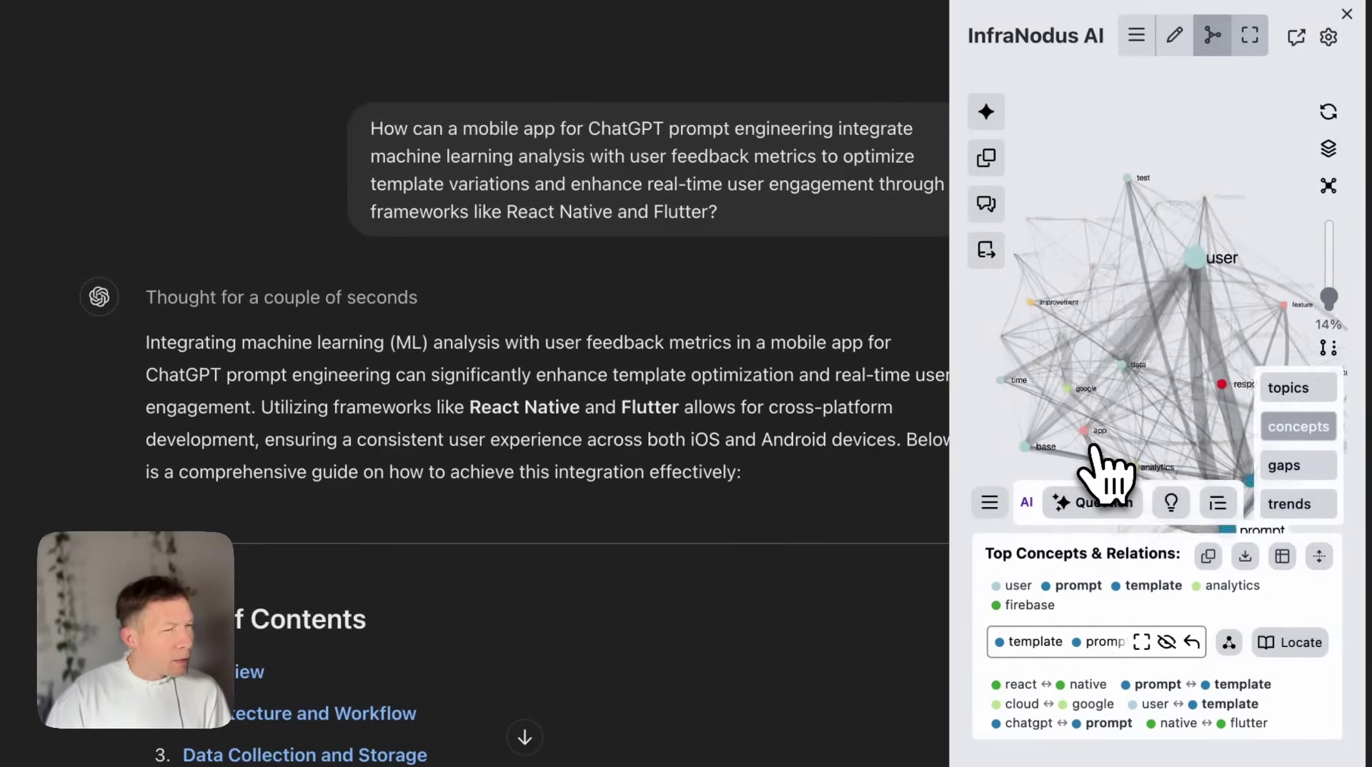
{"action": "scroll", "coordinate": [1104, 475], "scroll_direction": "up", "scroll_amount": 3}
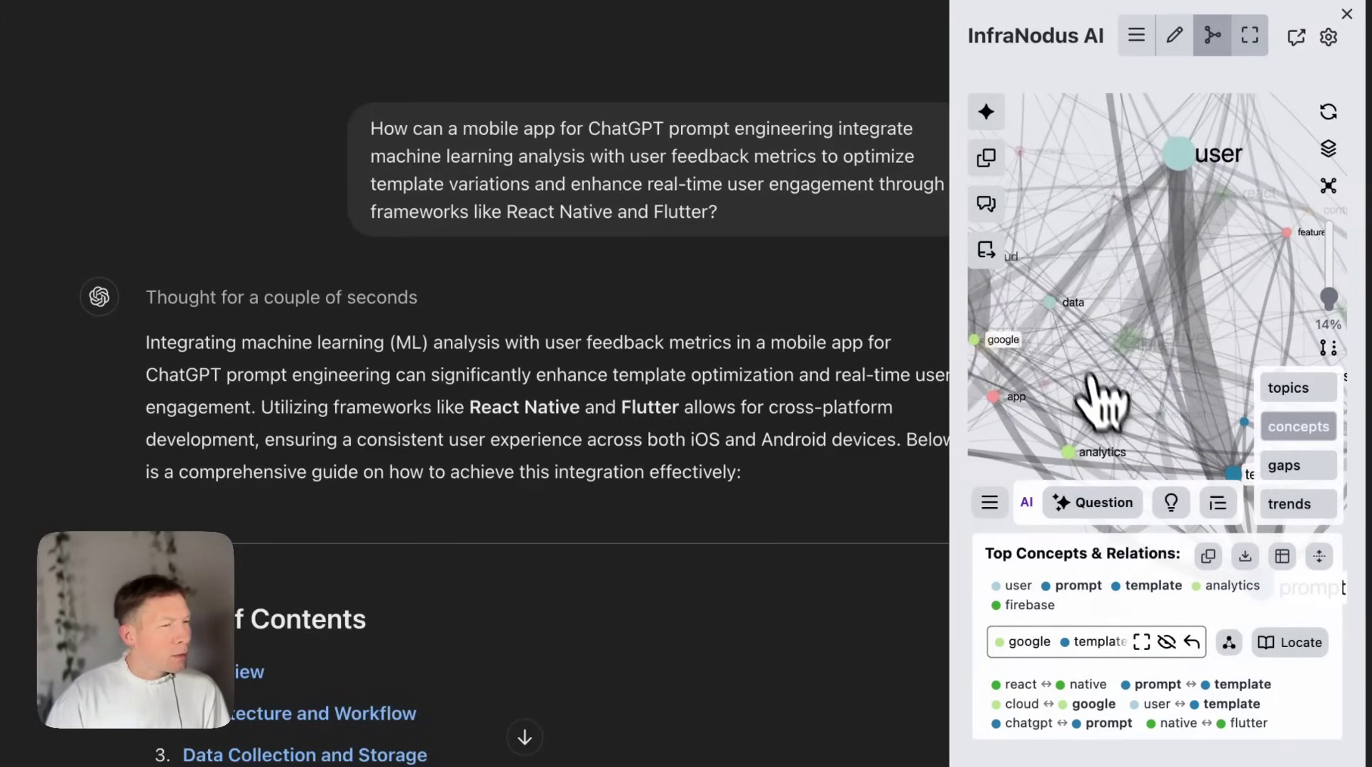
{"action": "scroll", "coordinate": [1147, 368], "scroll_direction": "down", "scroll_amount": 3}
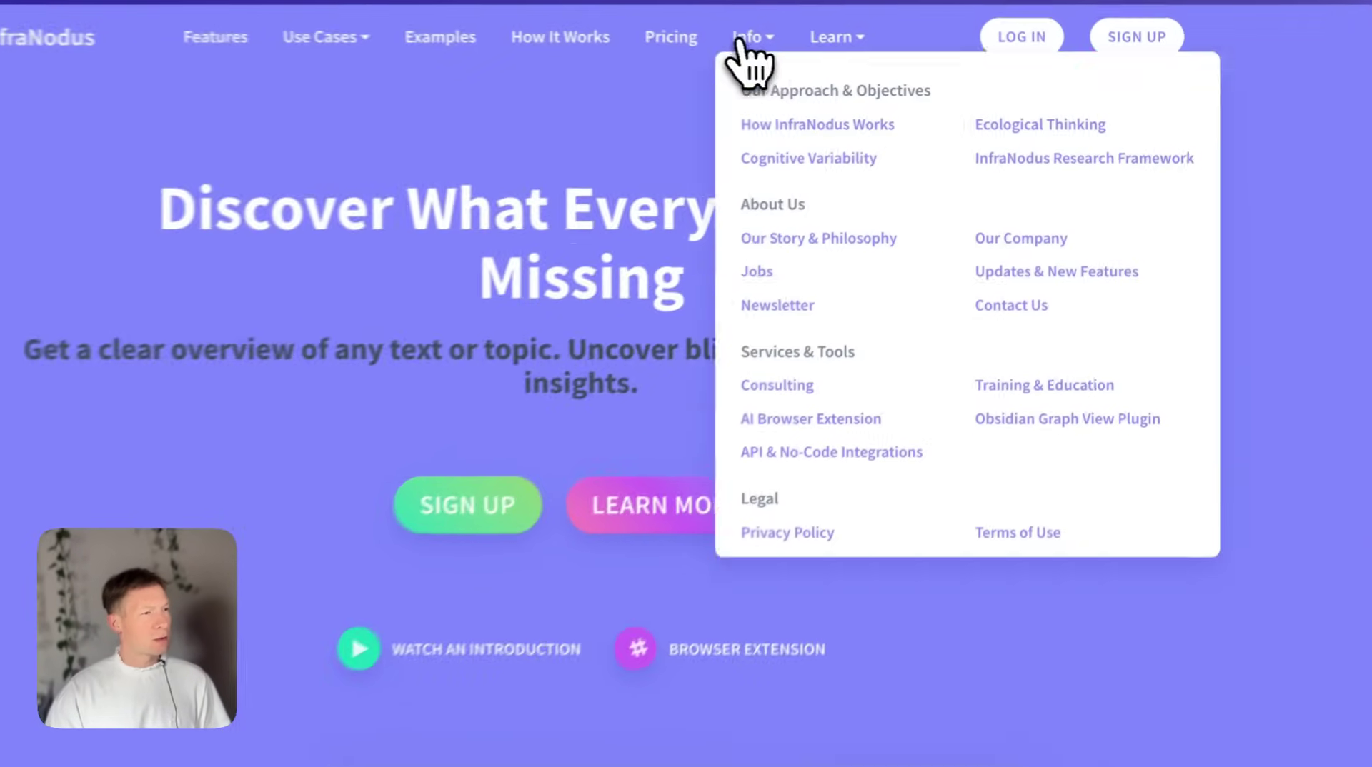
Step: Go to the AI Browser Extension page with Chrome and Firefox downloads
{"action": "scroll", "coordinate": [829, 53], "scroll_direction": "down", "scroll_amount": 5}
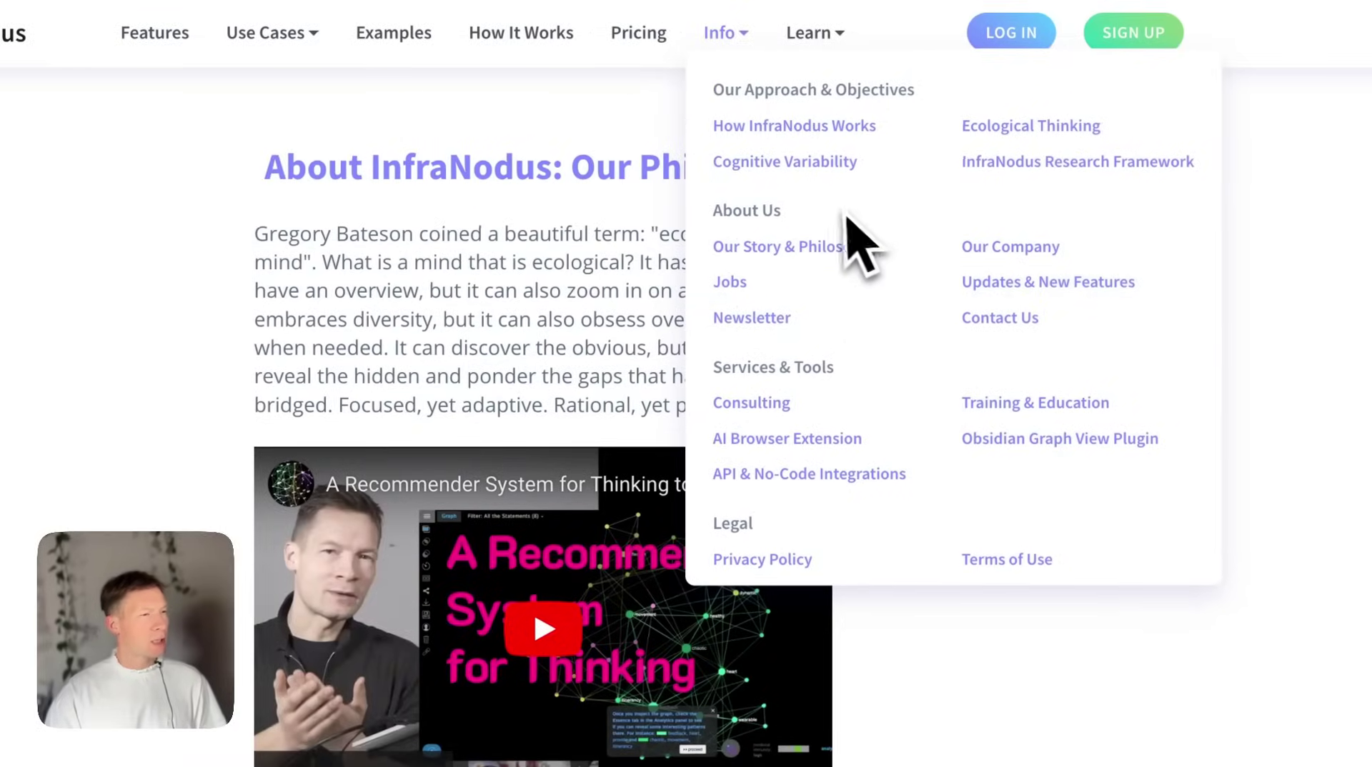
{"action": "left_click", "coordinate": [789, 440]}
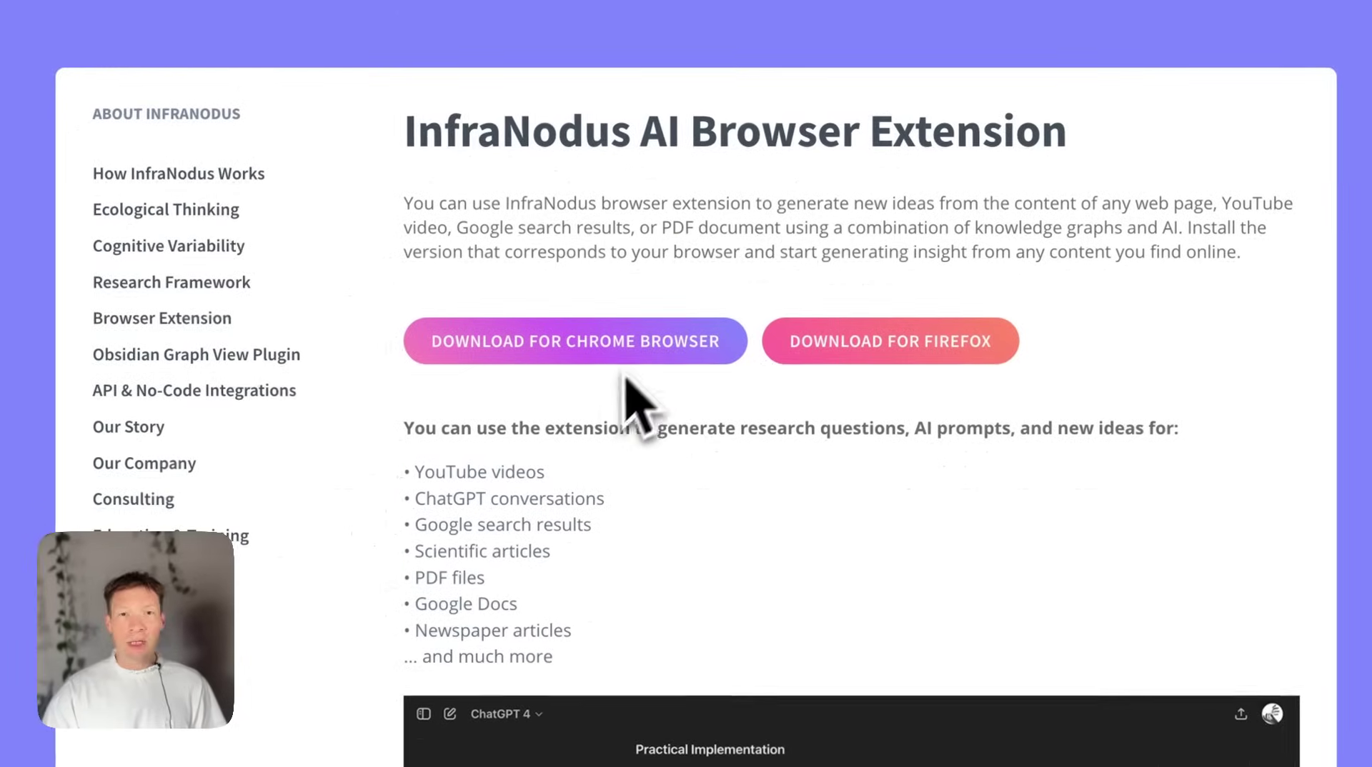